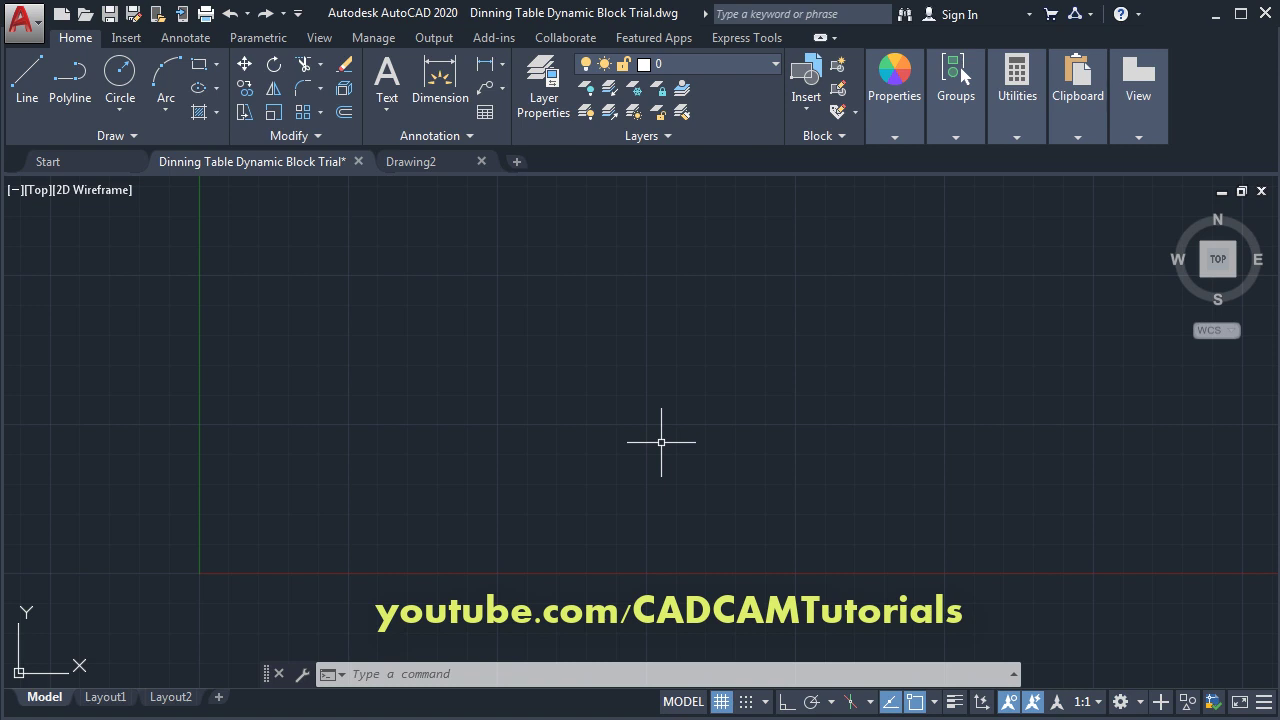
# Step: Insert the dining table block yr into the drawing, with its insertion point above and right of the origin
pyautogui.click(808, 108)
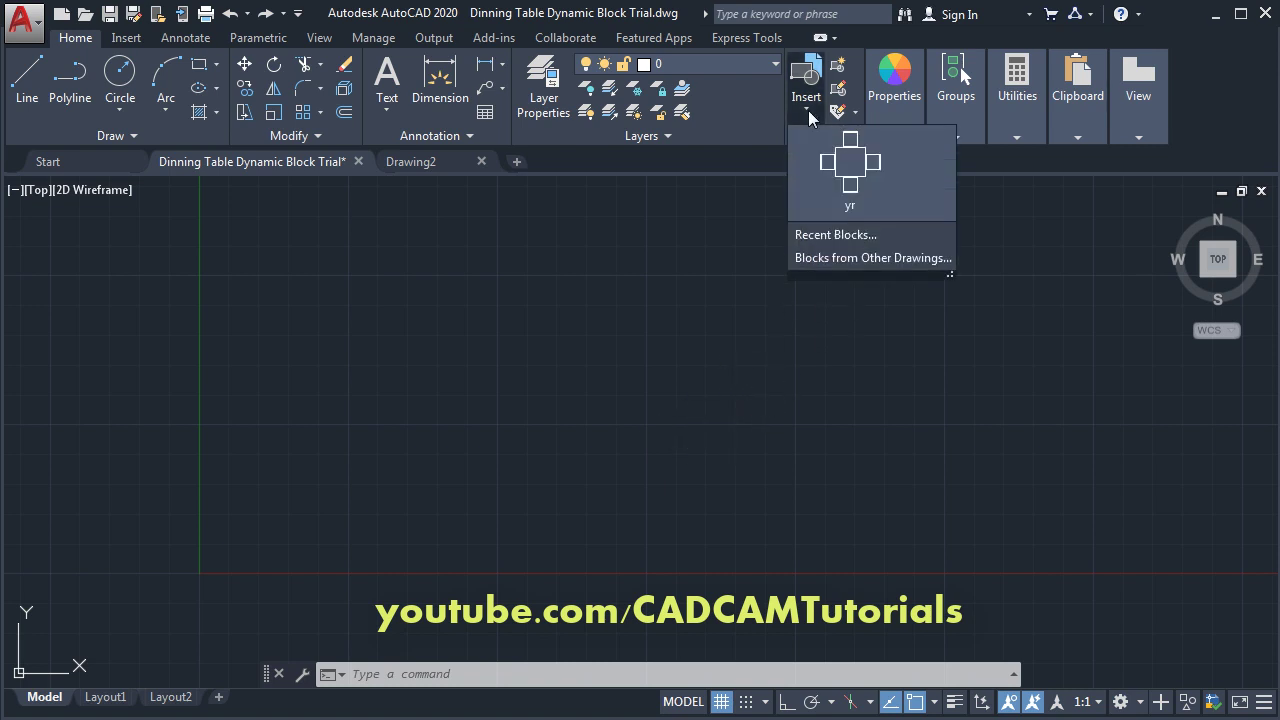
pyautogui.click(849, 182)
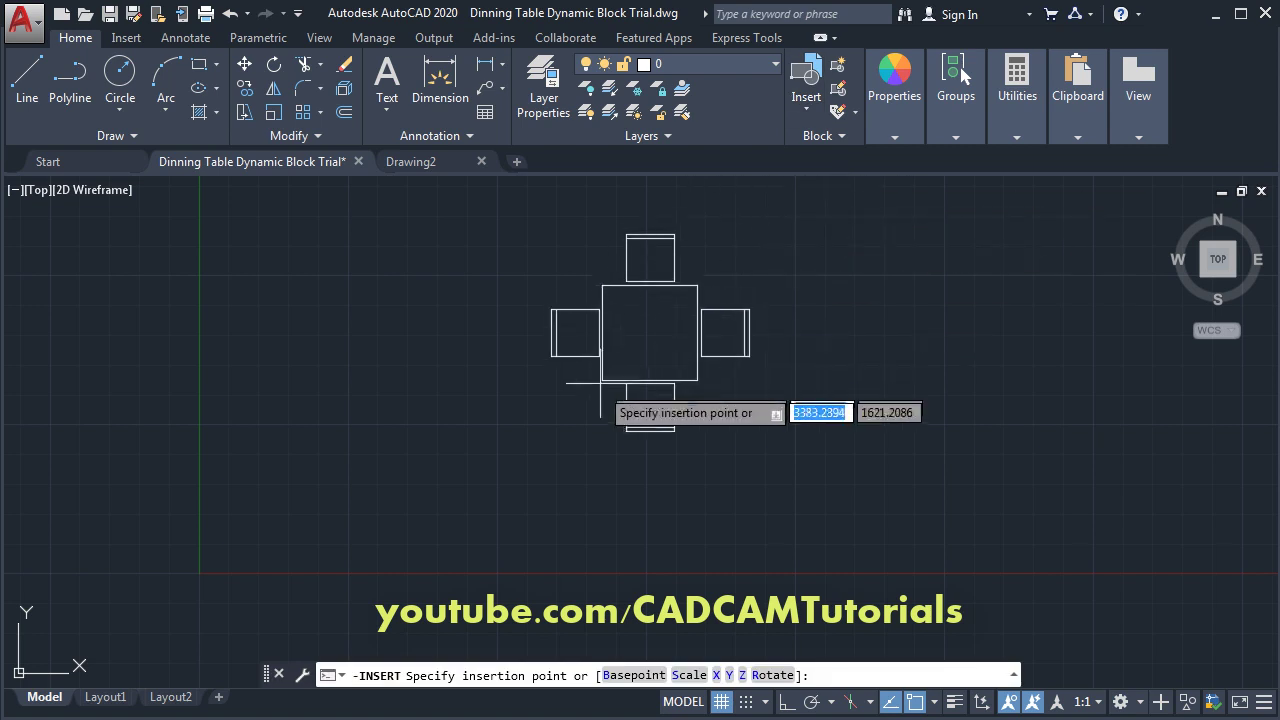
pyautogui.click(553, 416)
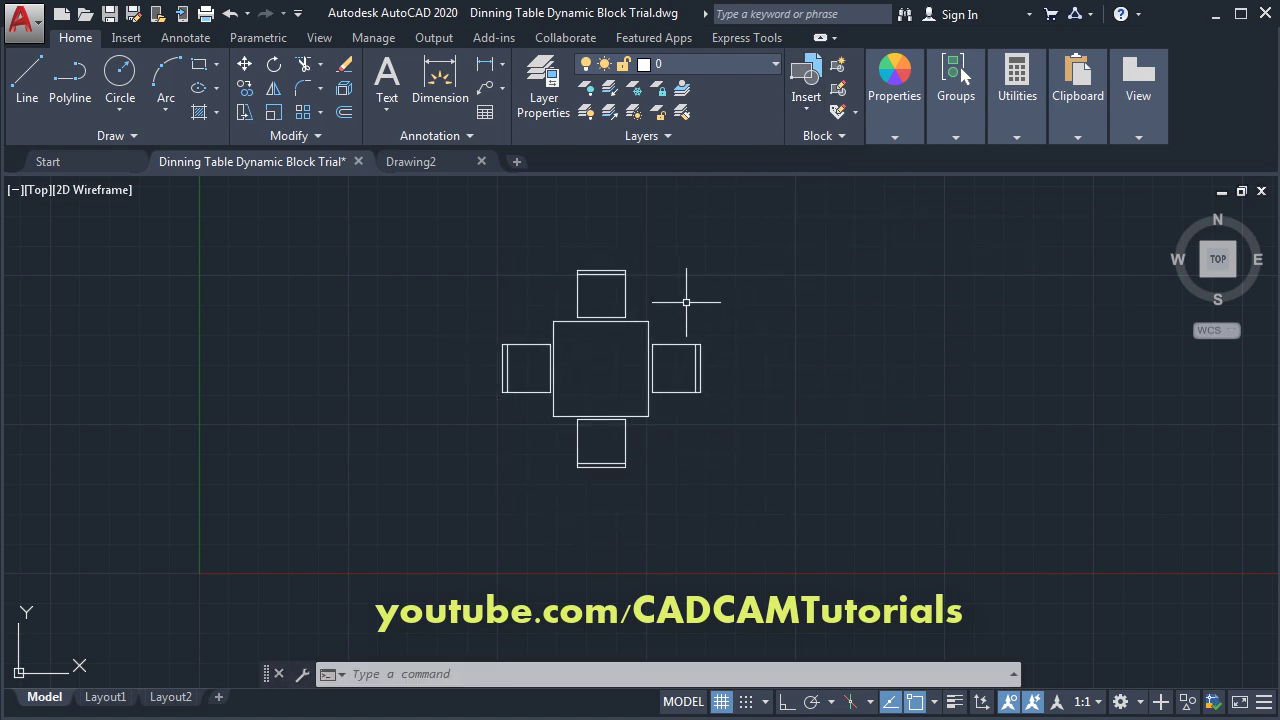
# Step: Stretch the inserted dining table block at its right end and then its left end until ten chairs line each long side
pyautogui.click(634, 418)
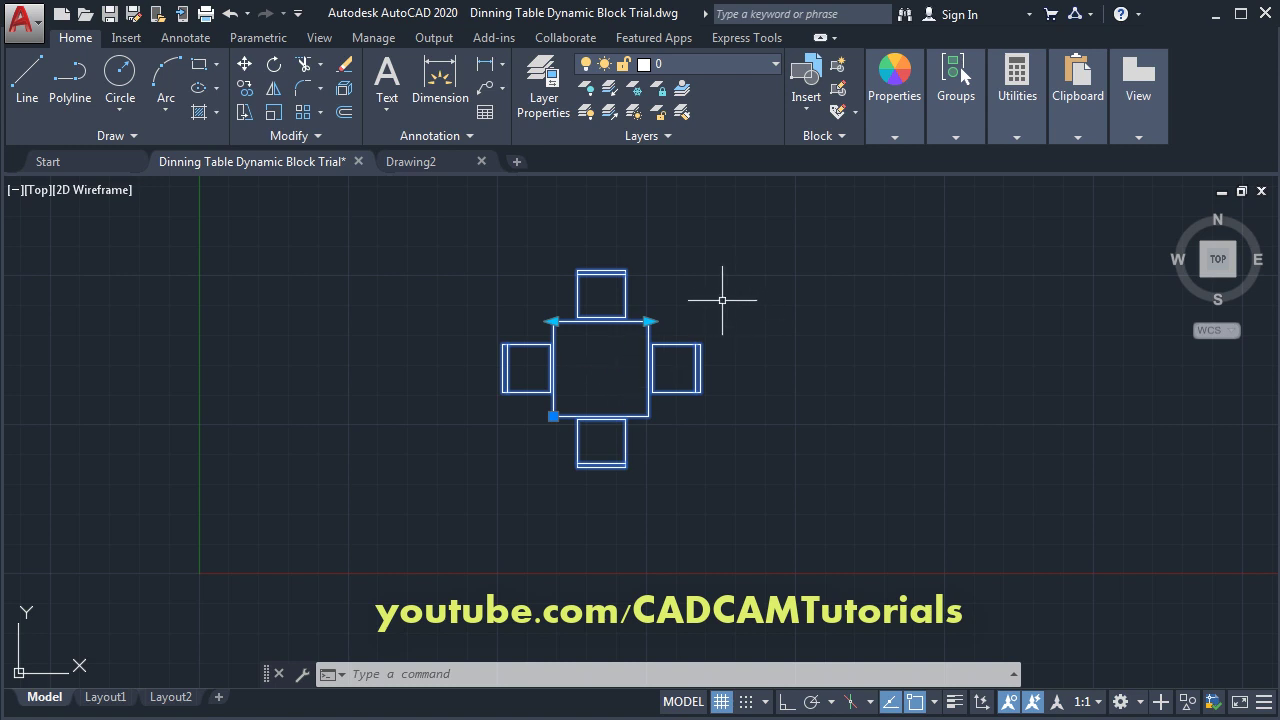
pyautogui.click(648, 321)
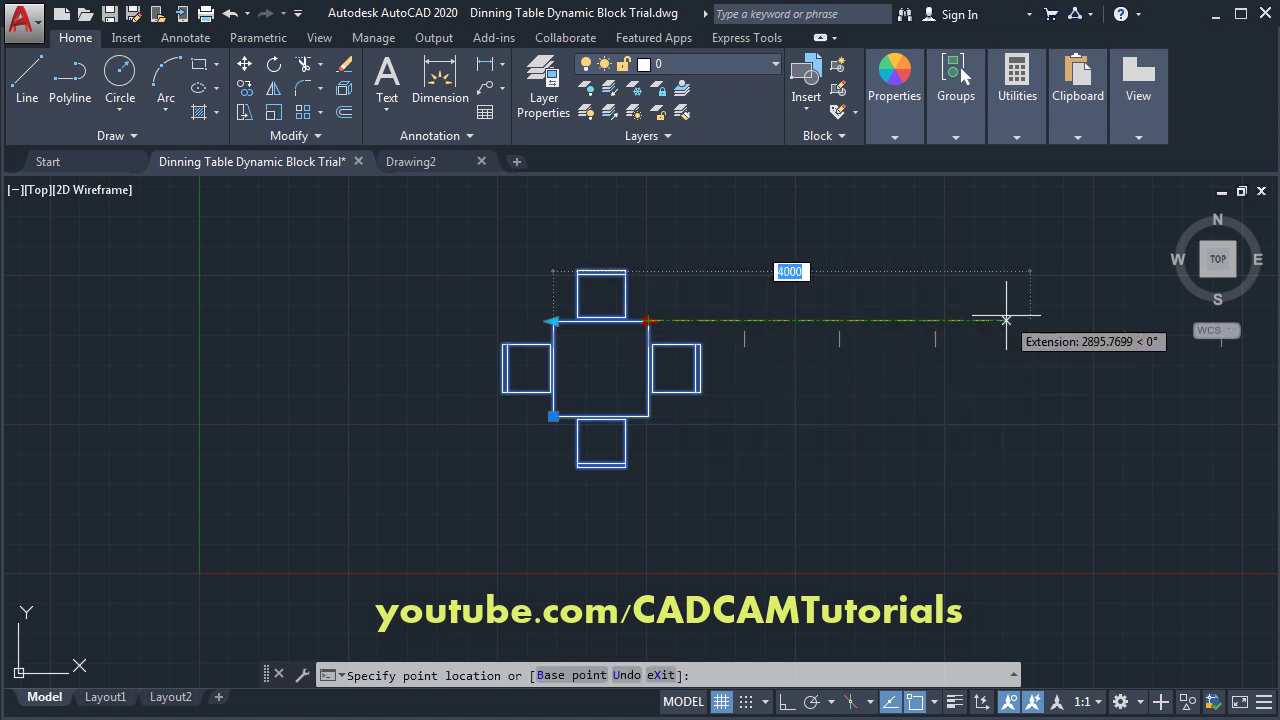
pyautogui.click(1100, 320)
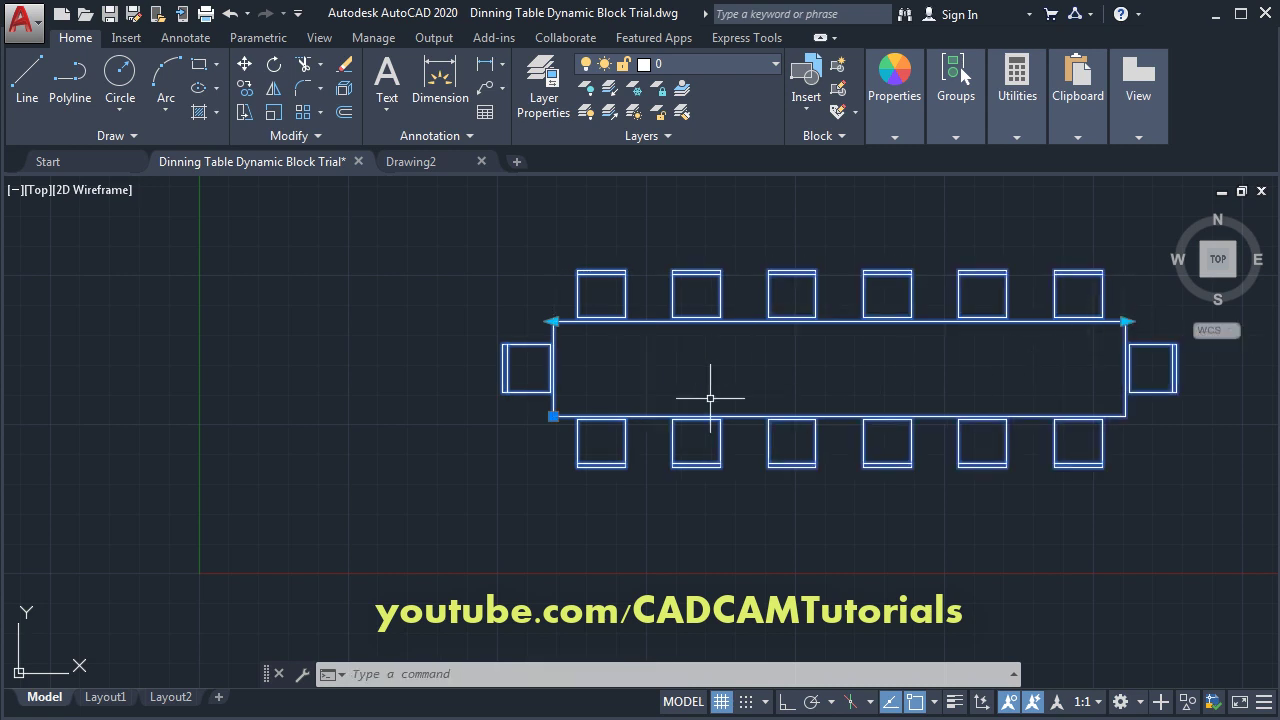
pyautogui.click(553, 321)
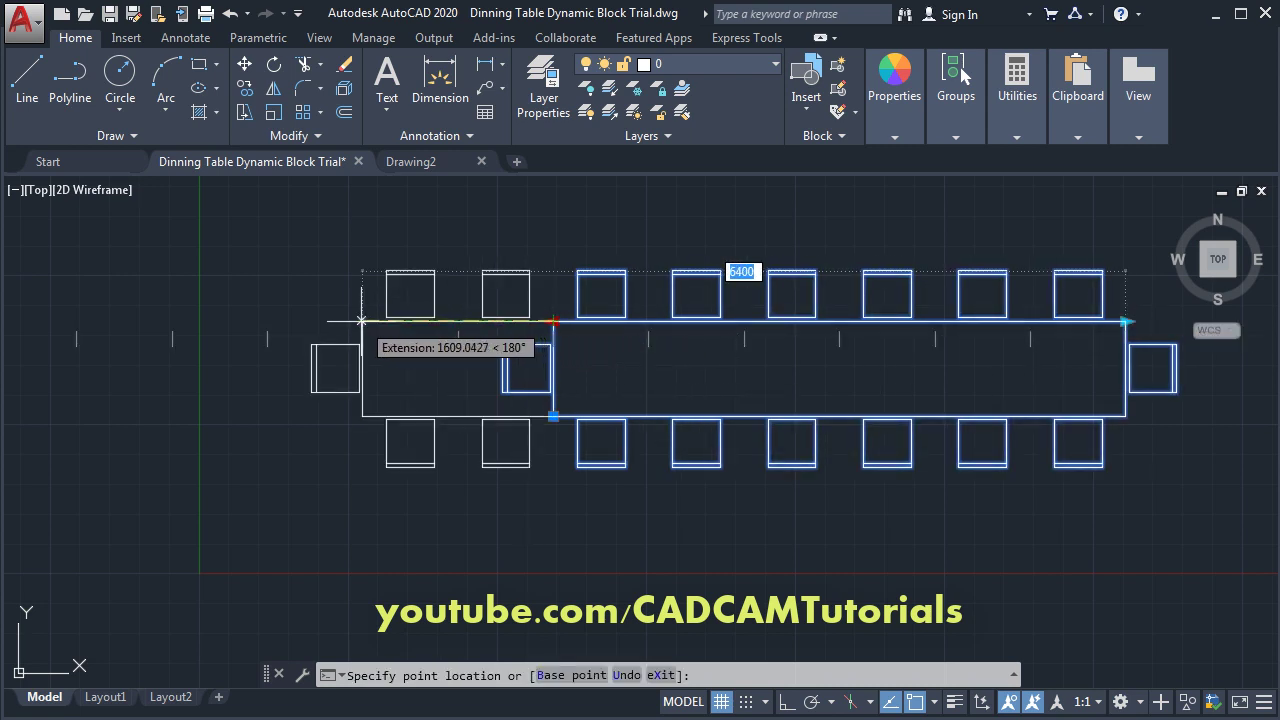
pyautogui.click(172, 321)
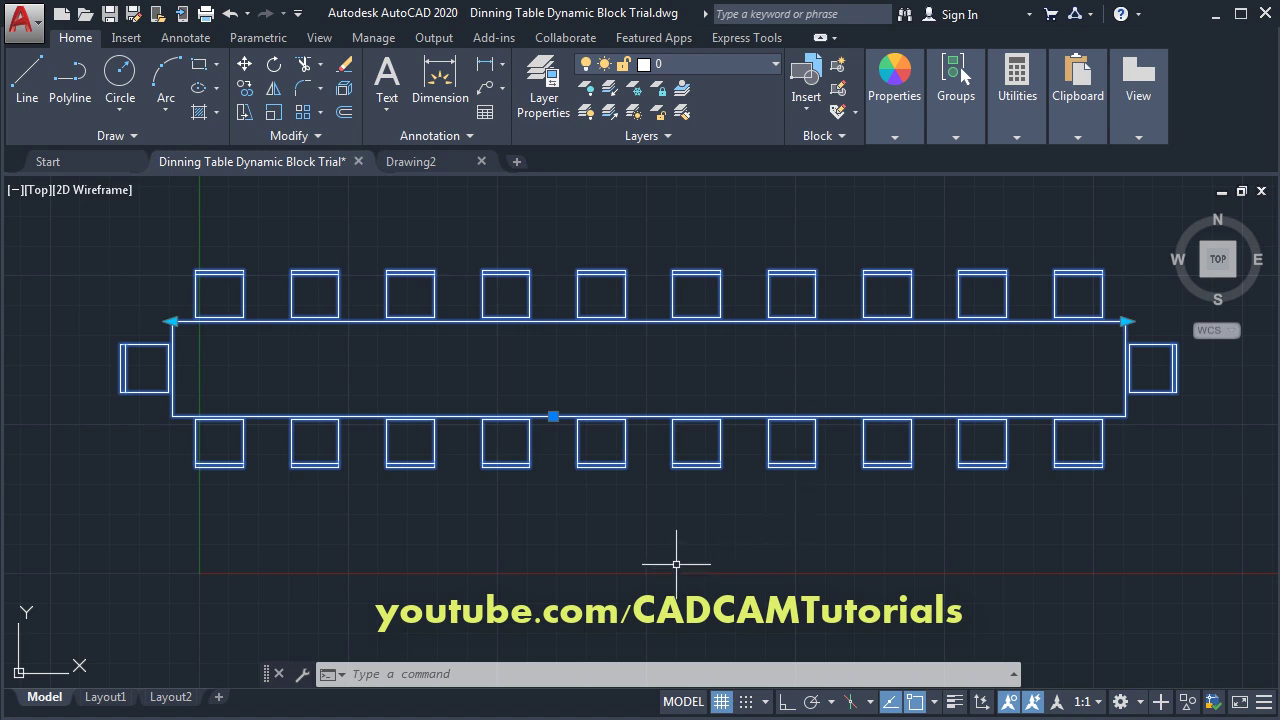
pyautogui.press('Escape')
# Step: Switch to Drawing2 and create a new block named Dinning Table in the Block Editor
pyautogui.click(445, 163)
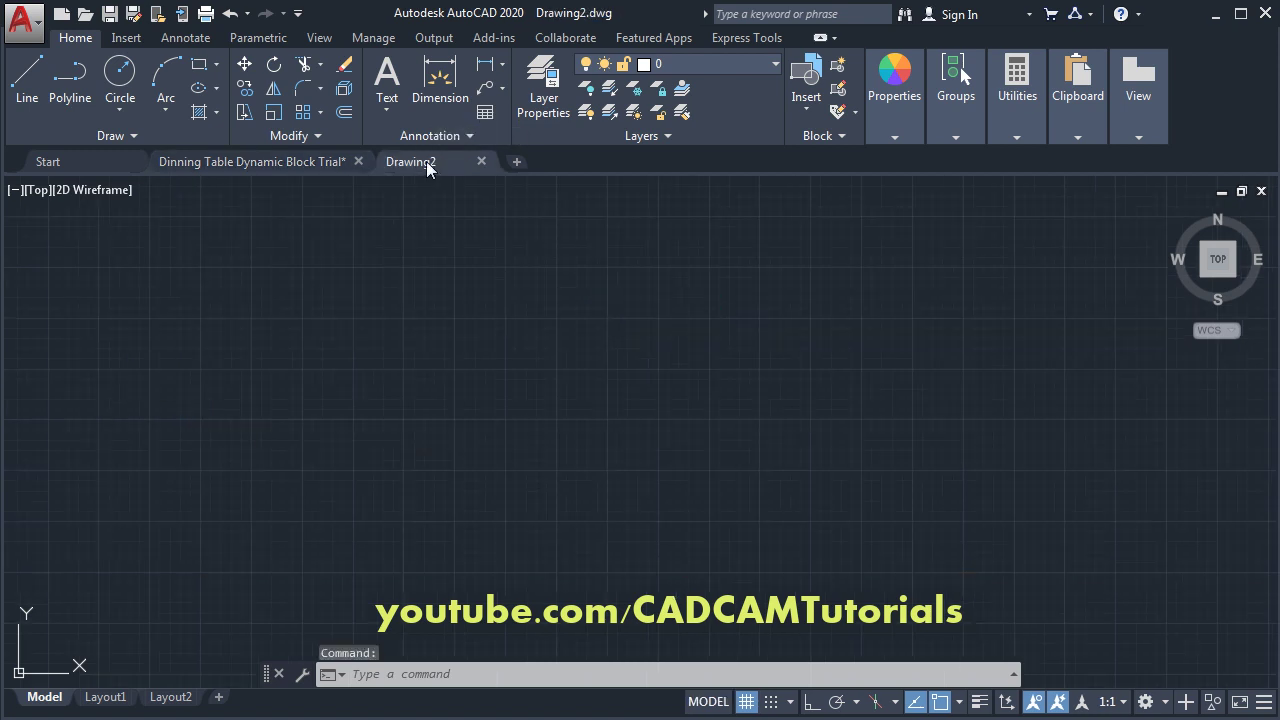
pyautogui.click(837, 97)
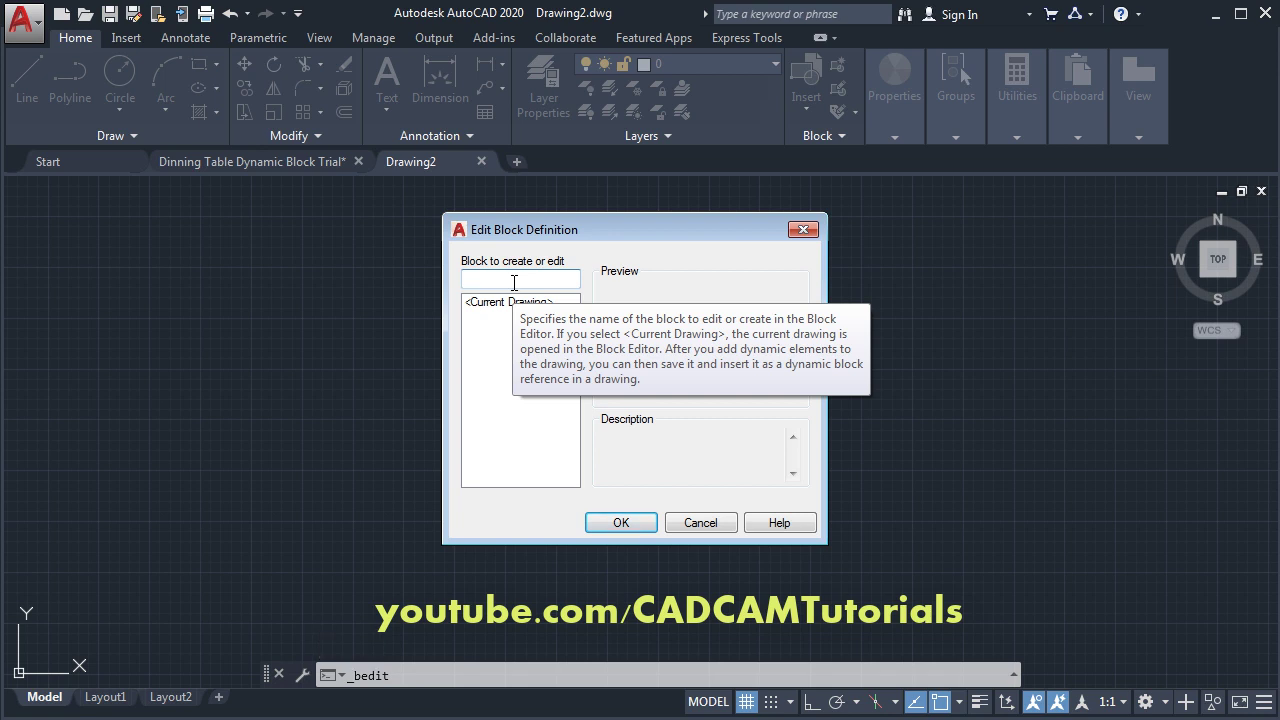
pyautogui.write('Dinning Table')
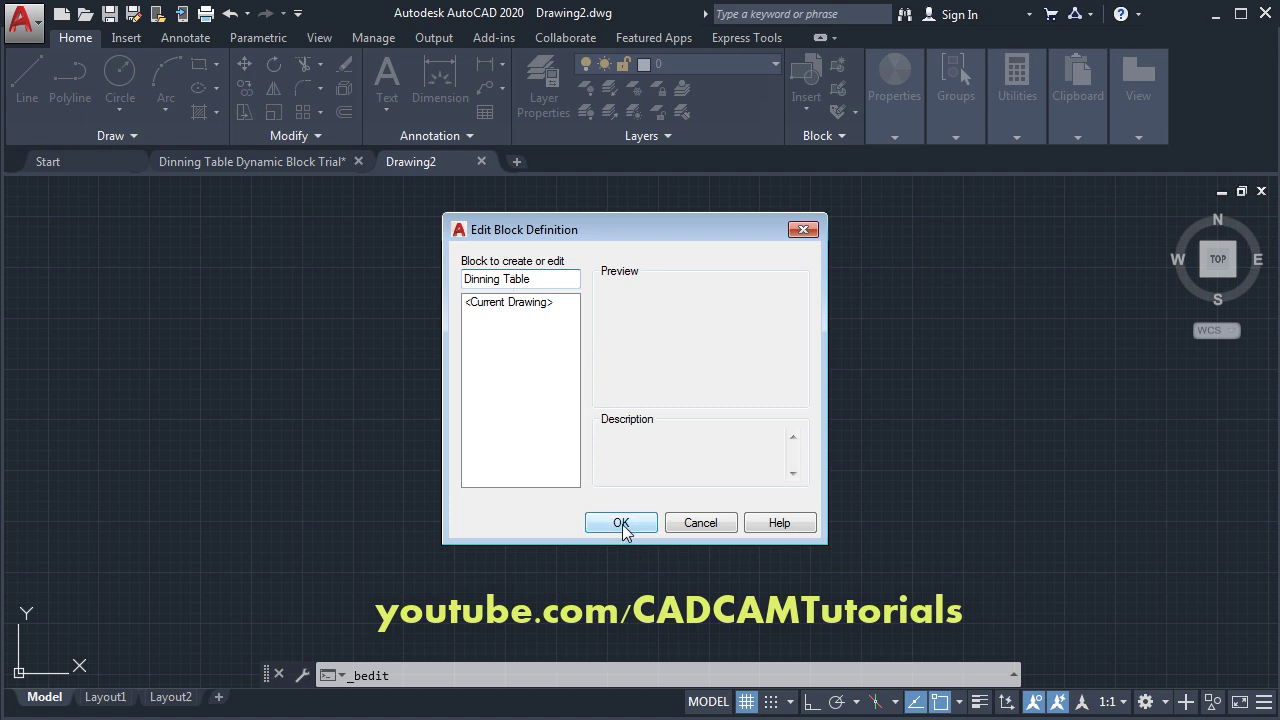
pyautogui.click(621, 524)
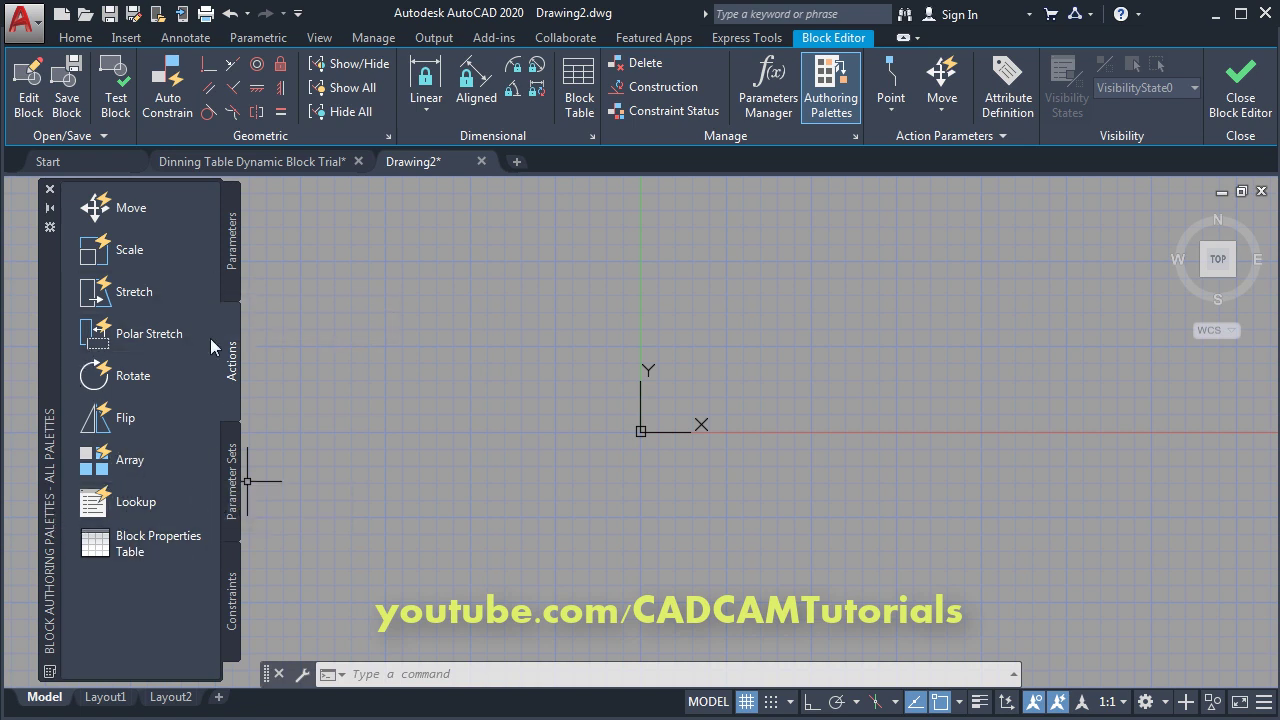
# Step: Hide the Block Authoring Palettes and show them again
pyautogui.click(832, 108)
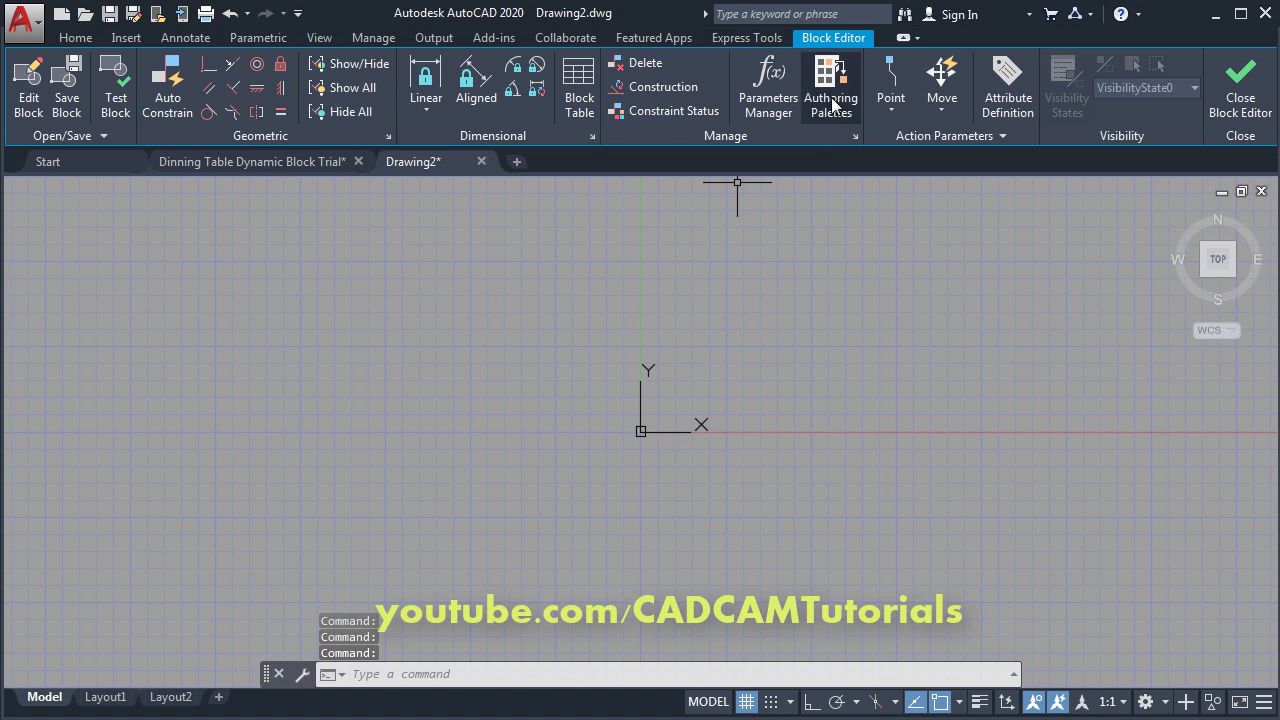
pyautogui.click(832, 104)
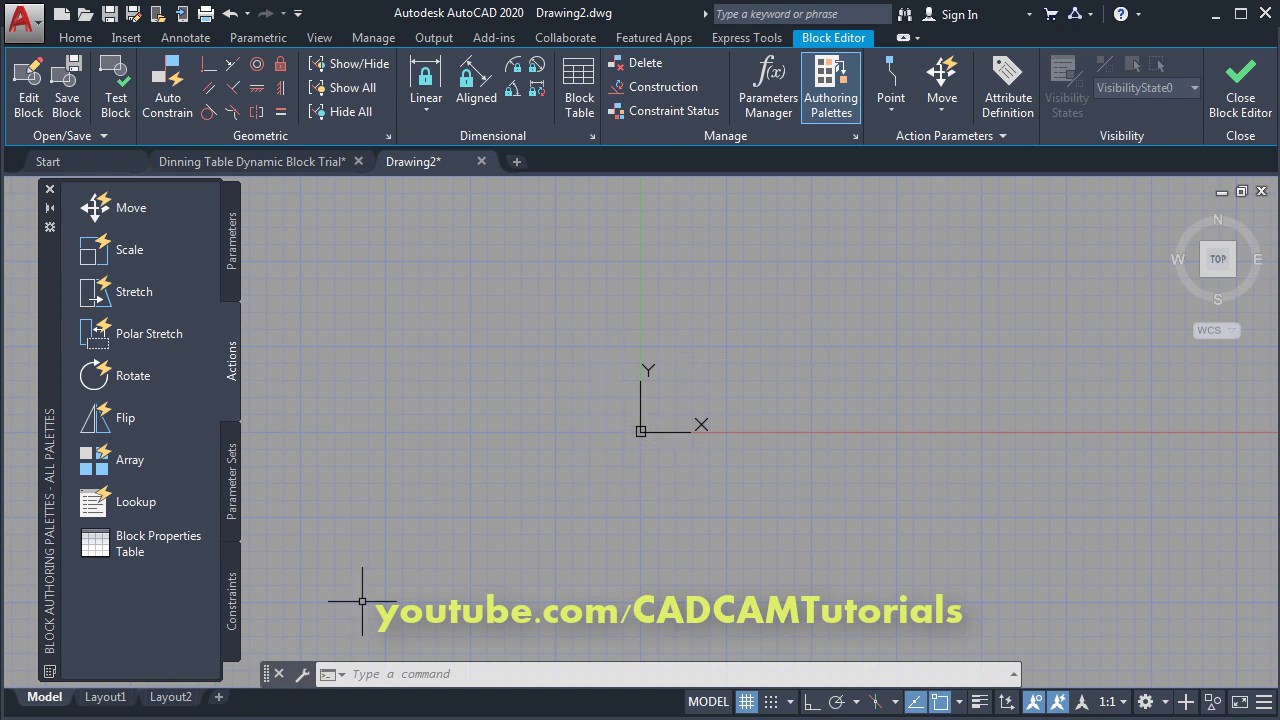
# Step: Set the UCS icon to Noorigin so it stays off the drawing origin
pyautogui.write('uc')
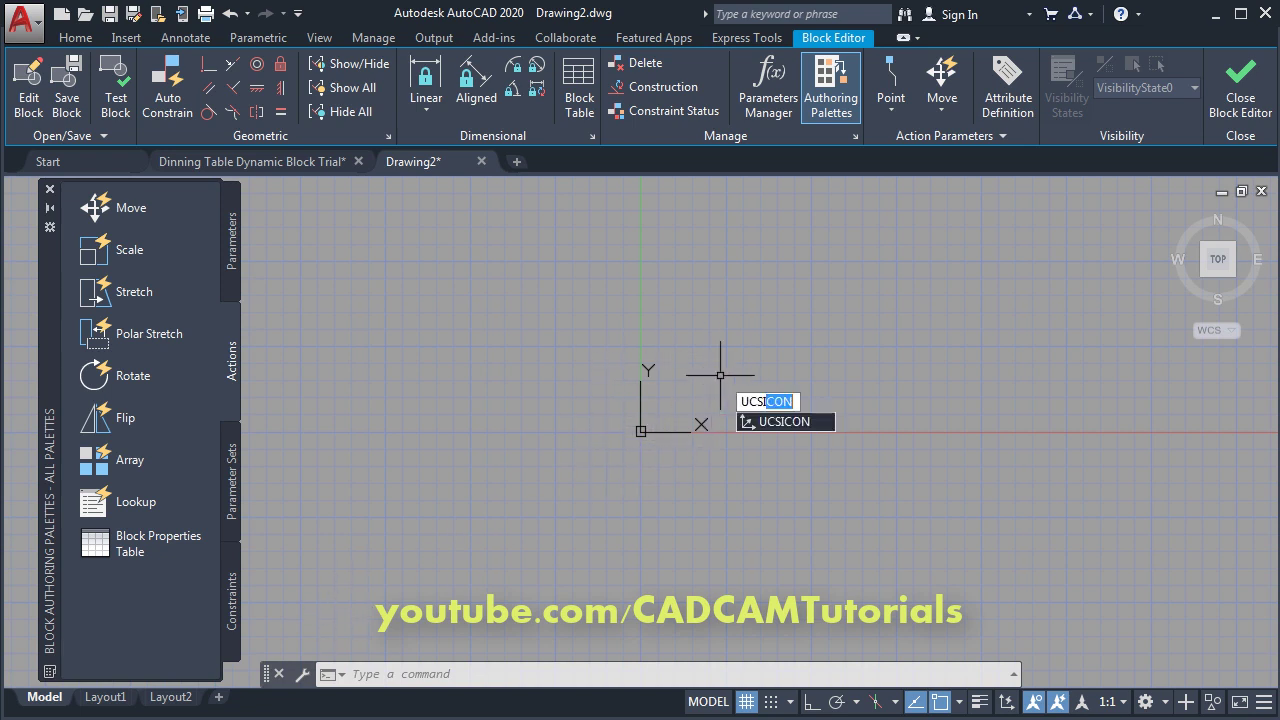
pyautogui.press('Return')
pyautogui.write('n')
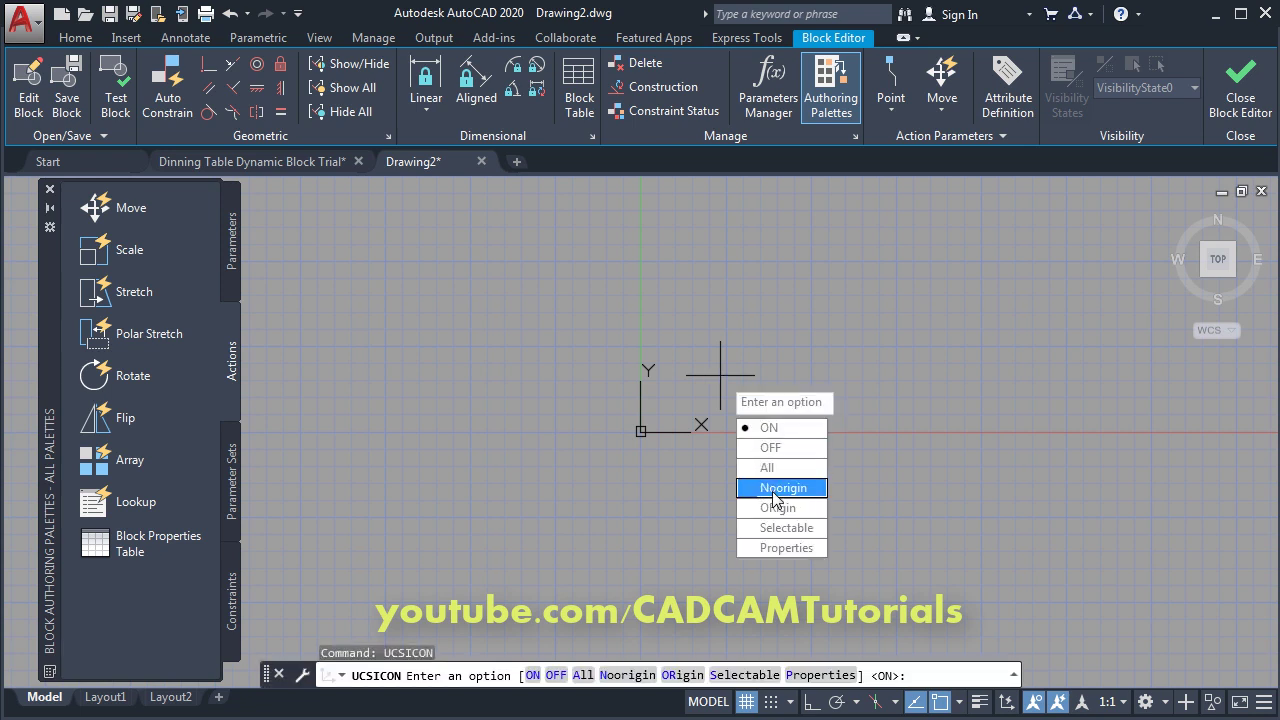
pyautogui.press('Return')
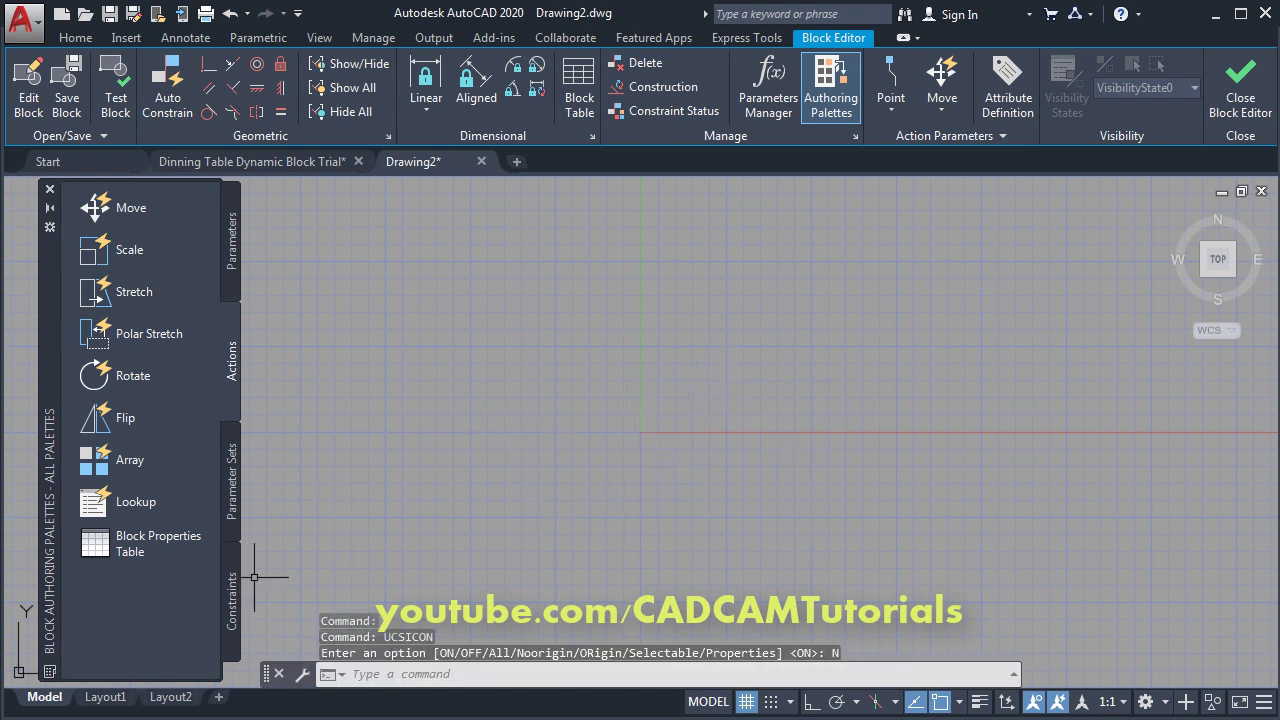
# Step: Draw the table top as an 800 by 800 rectangle starting at the origin 0,0
pyautogui.moveTo(619, 465); pyautogui.dragTo(477, 526, button='middle')
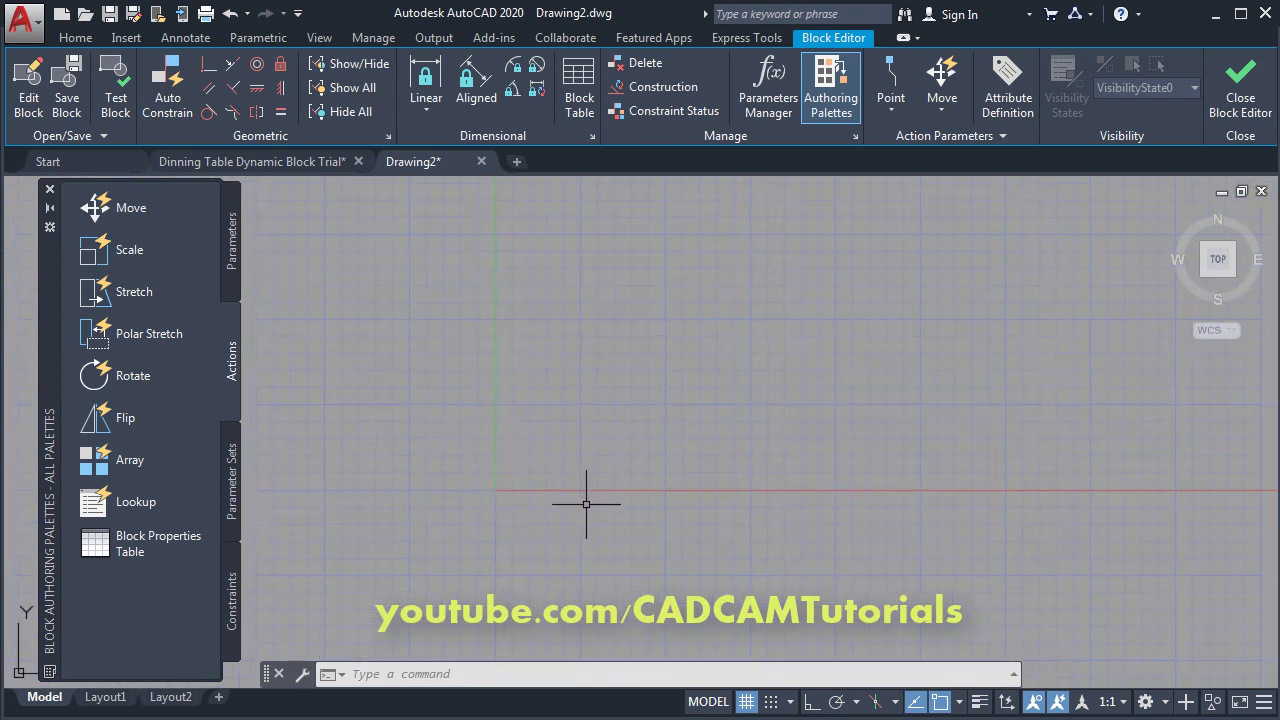
pyautogui.click(76, 40)
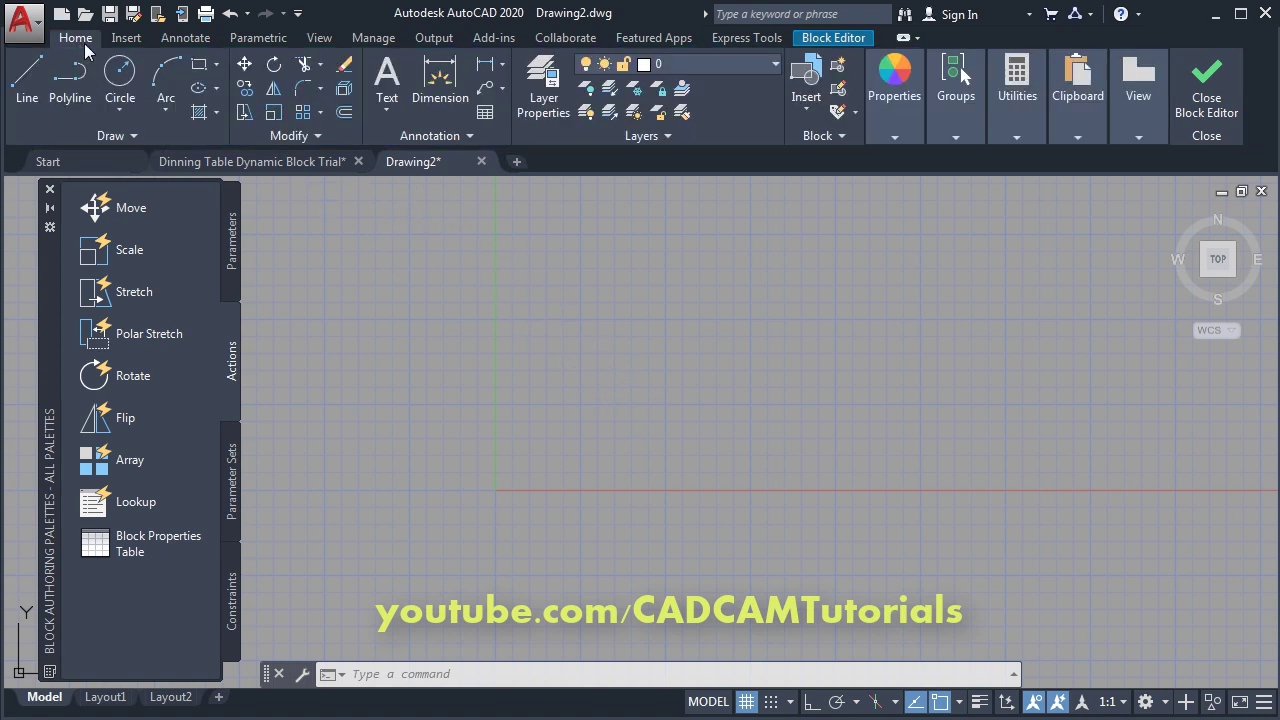
pyautogui.click(200, 73)
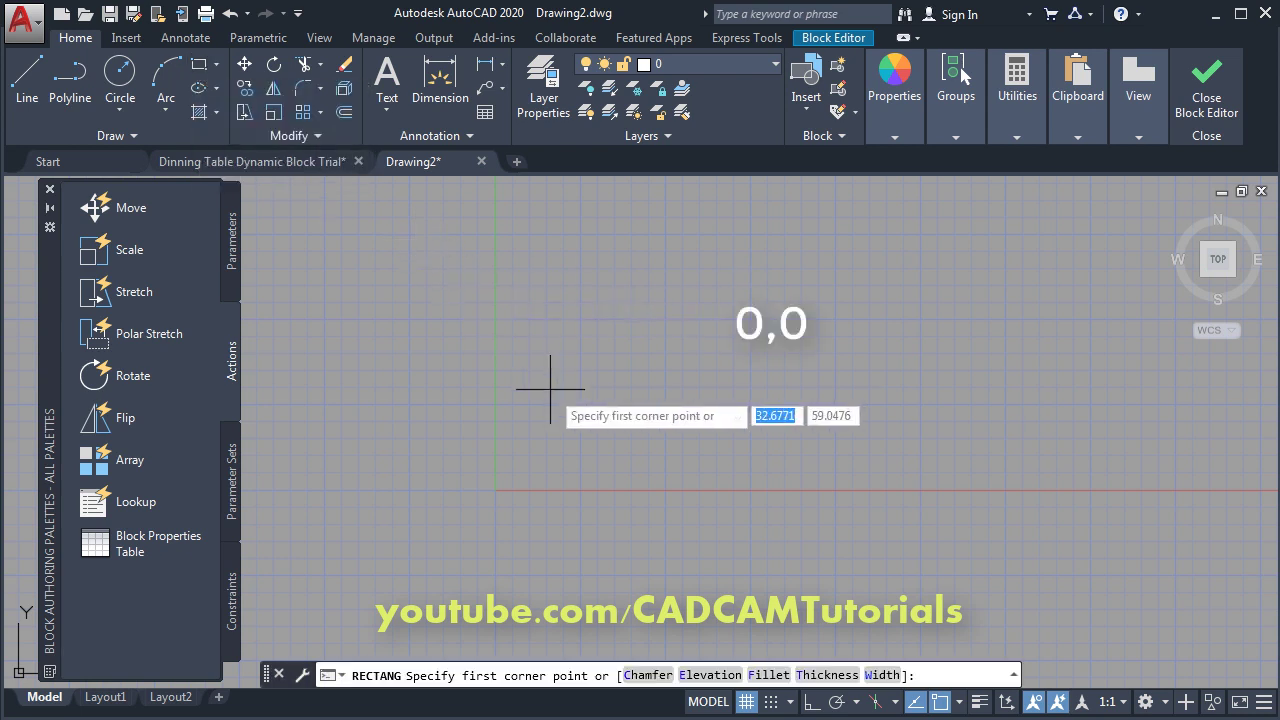
pyautogui.write('0')
pyautogui.press('Tab')
pyautogui.write('0')
pyautogui.press('Return')
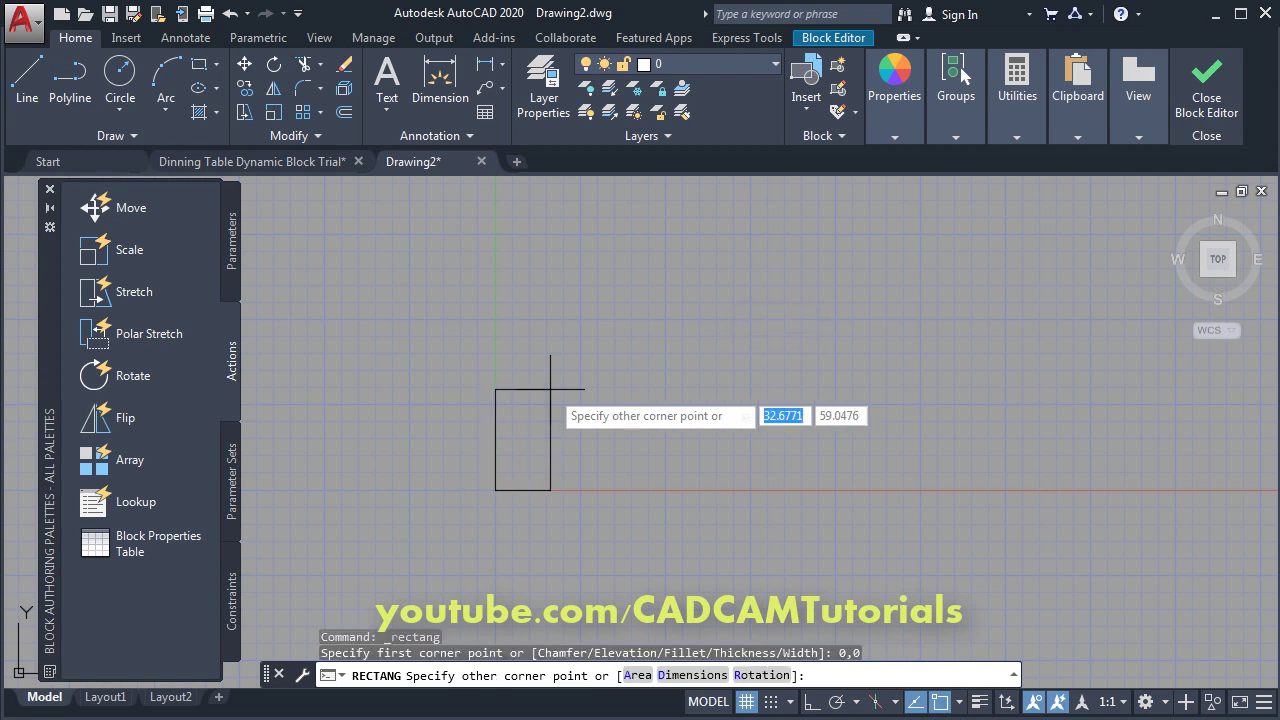
pyautogui.write('800')
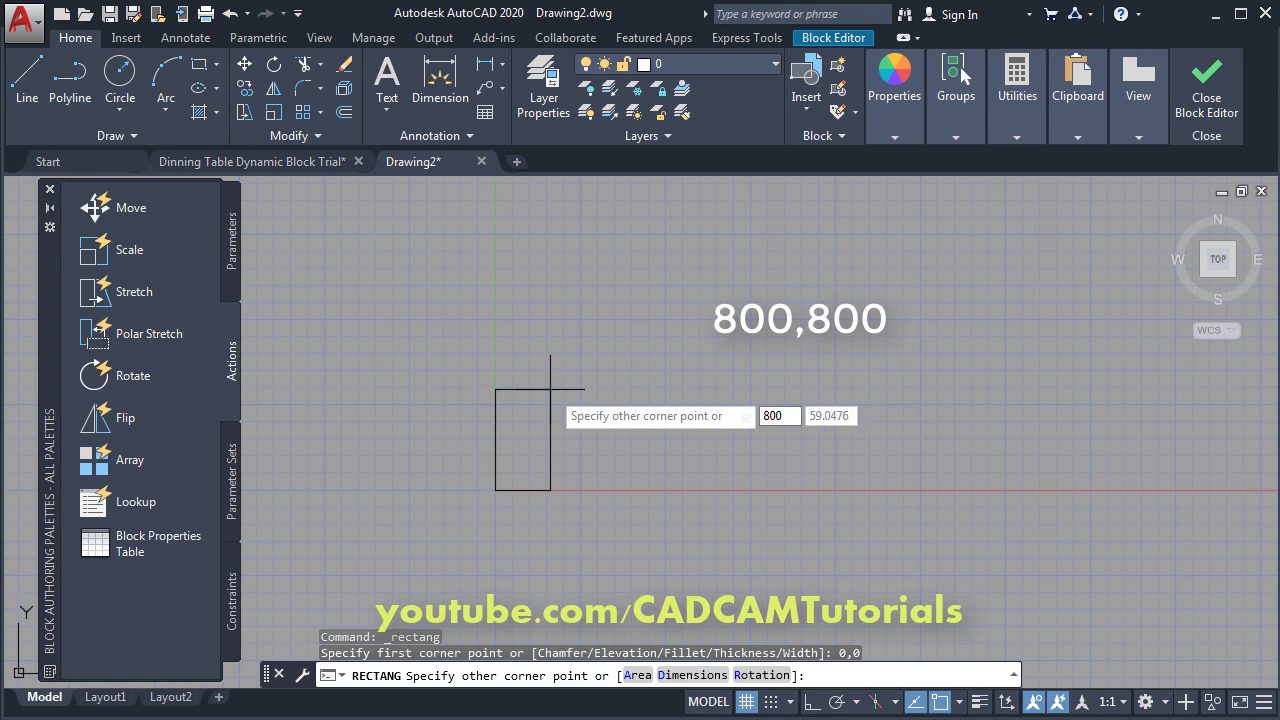
pyautogui.press('Tab')
pyautogui.write('800')
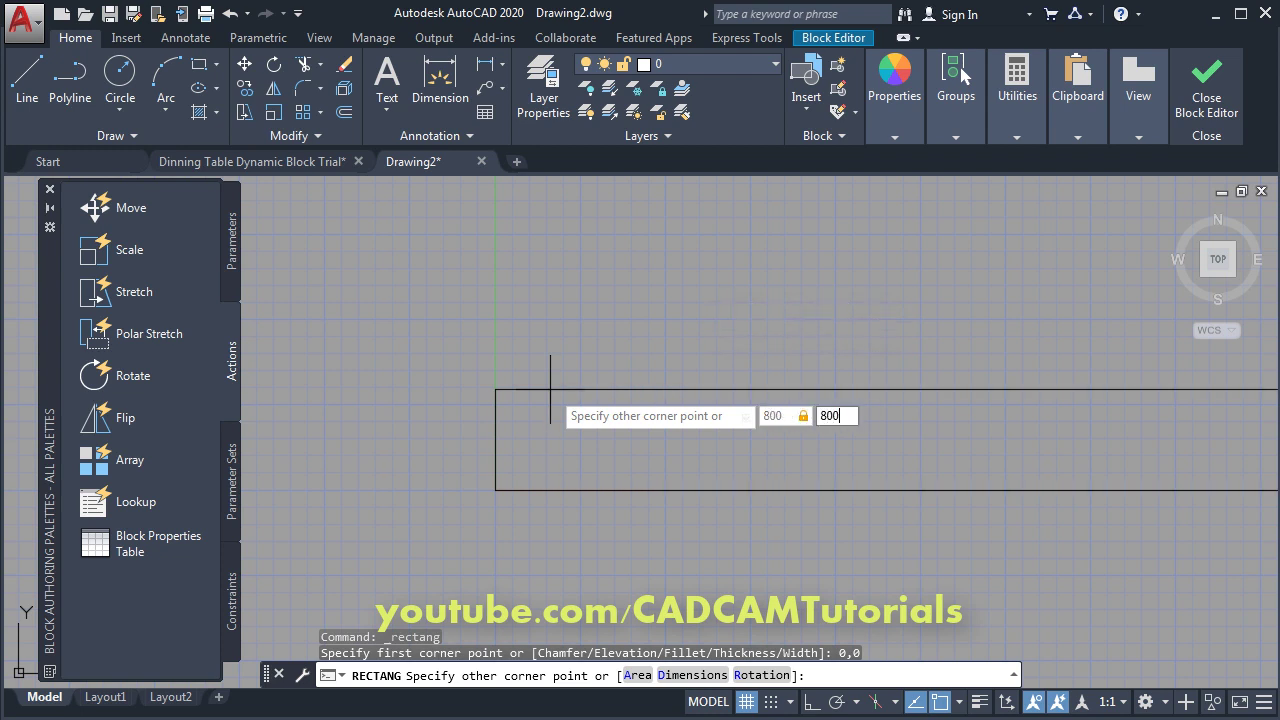
pyautogui.press('Return')
pyautogui.scroll(-4, 551, 387)
pyautogui.moveTo(657, 277); pyautogui.dragTo(650, 380, button='middle')
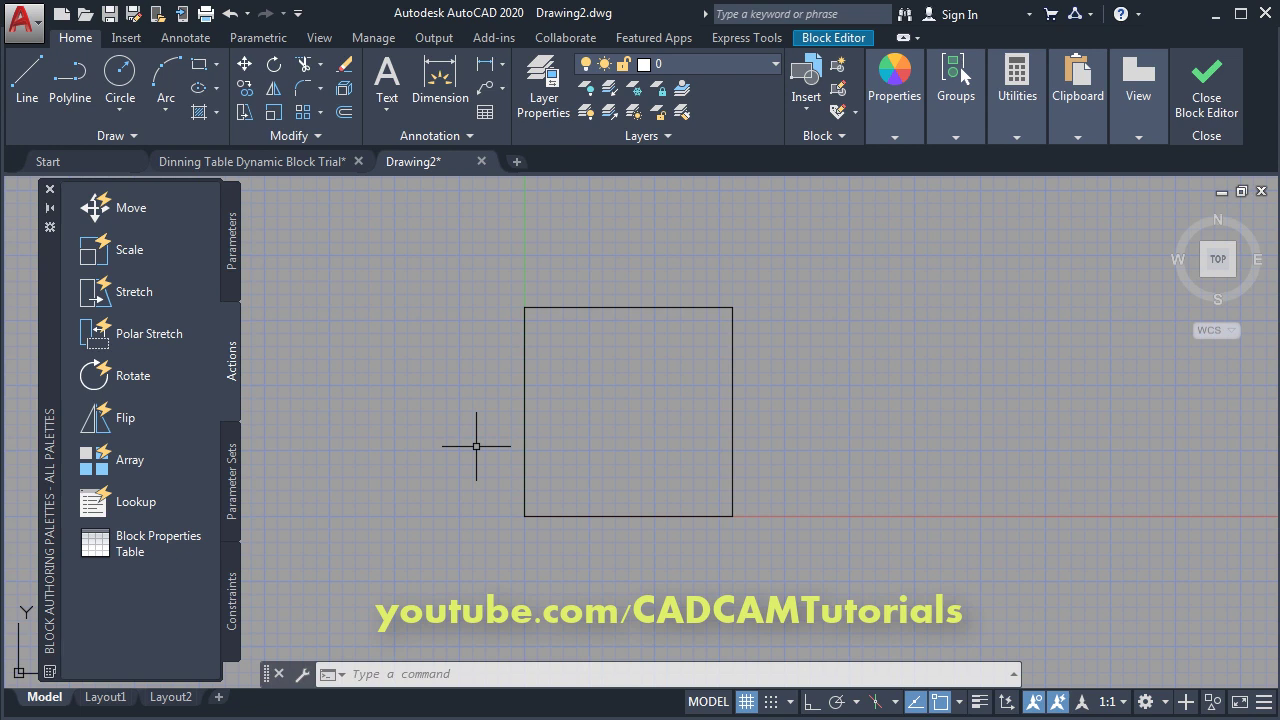
# Step: Draw a 400 by 400 rectangle for the chair just outside the table's left edge
pyautogui.click(199, 74)
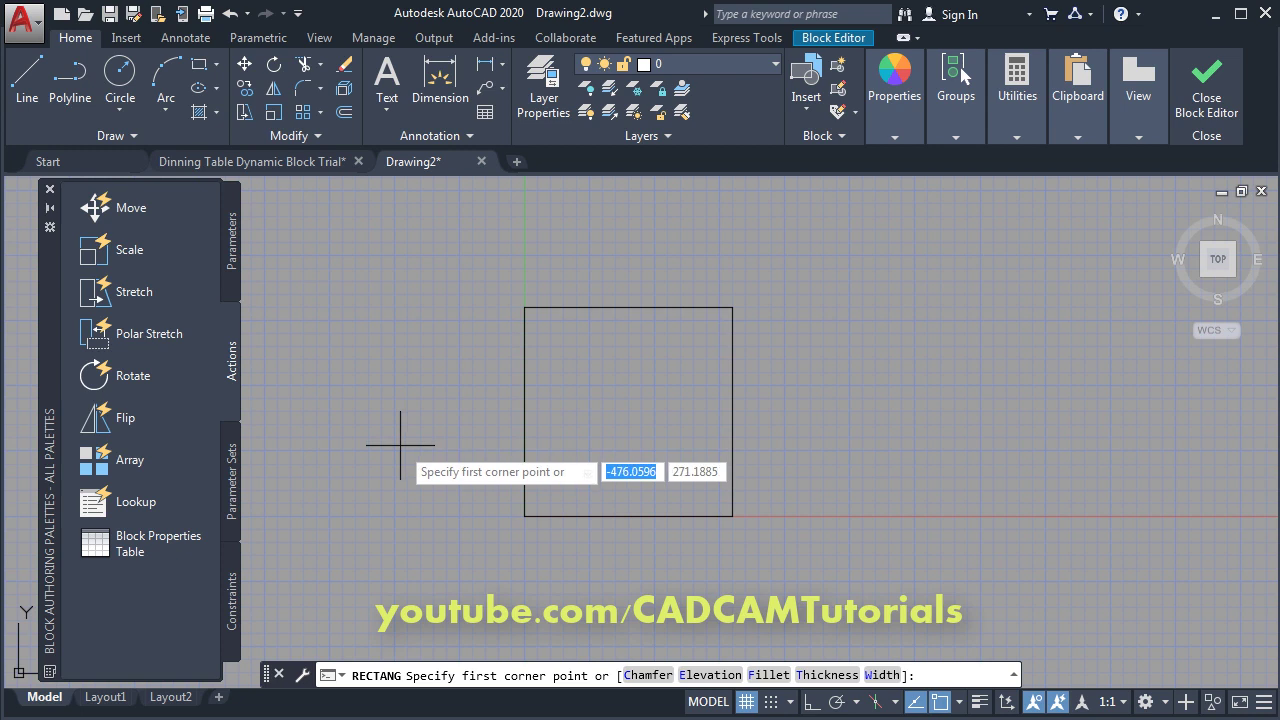
pyautogui.click(400, 445)
pyautogui.write('40')
pyautogui.press('Tab')
pyautogui.write('40')
pyautogui.press('Return')
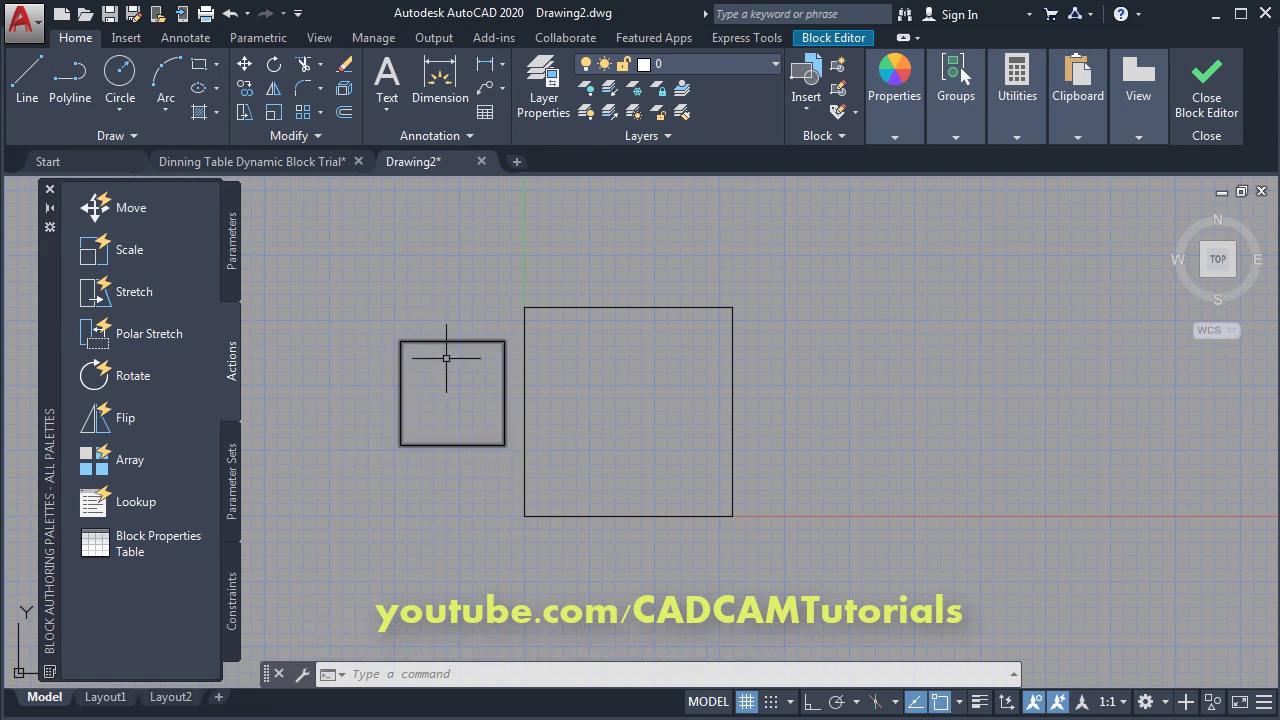
# Step: Explode the chair rectangle into separate lines
pyautogui.click(343, 93)
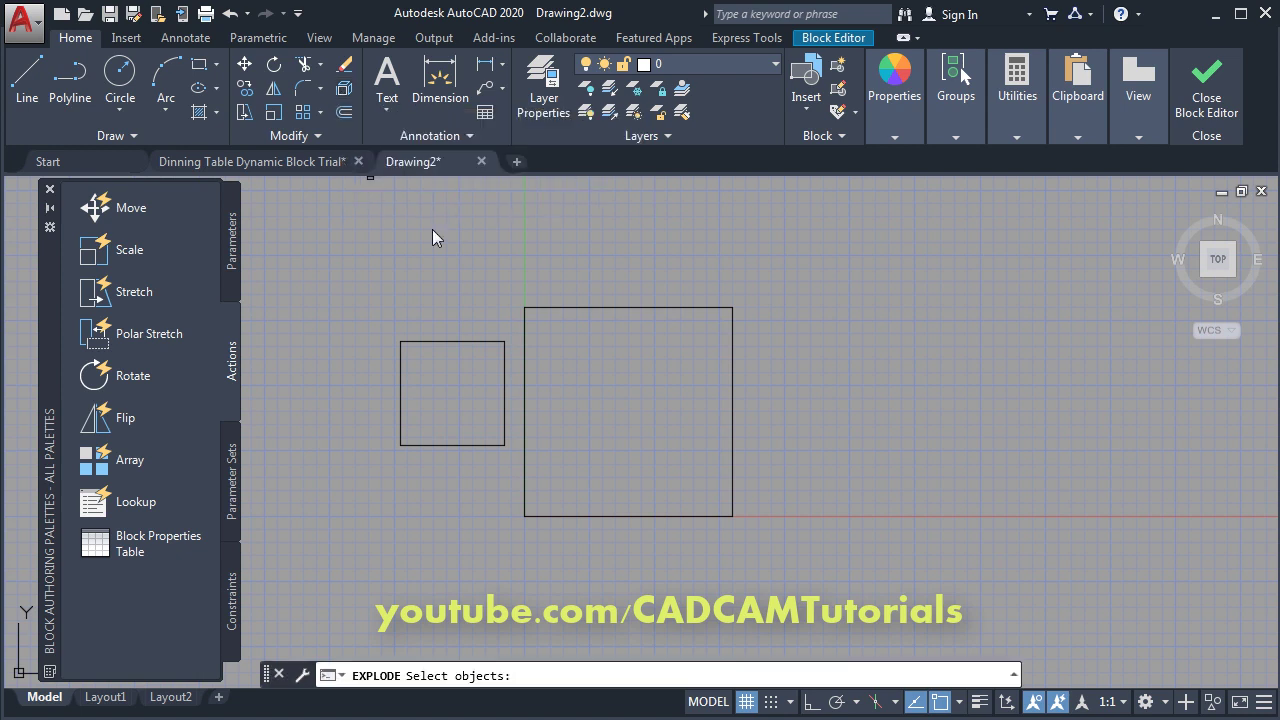
pyautogui.click(437, 341)
pyautogui.press('Return')
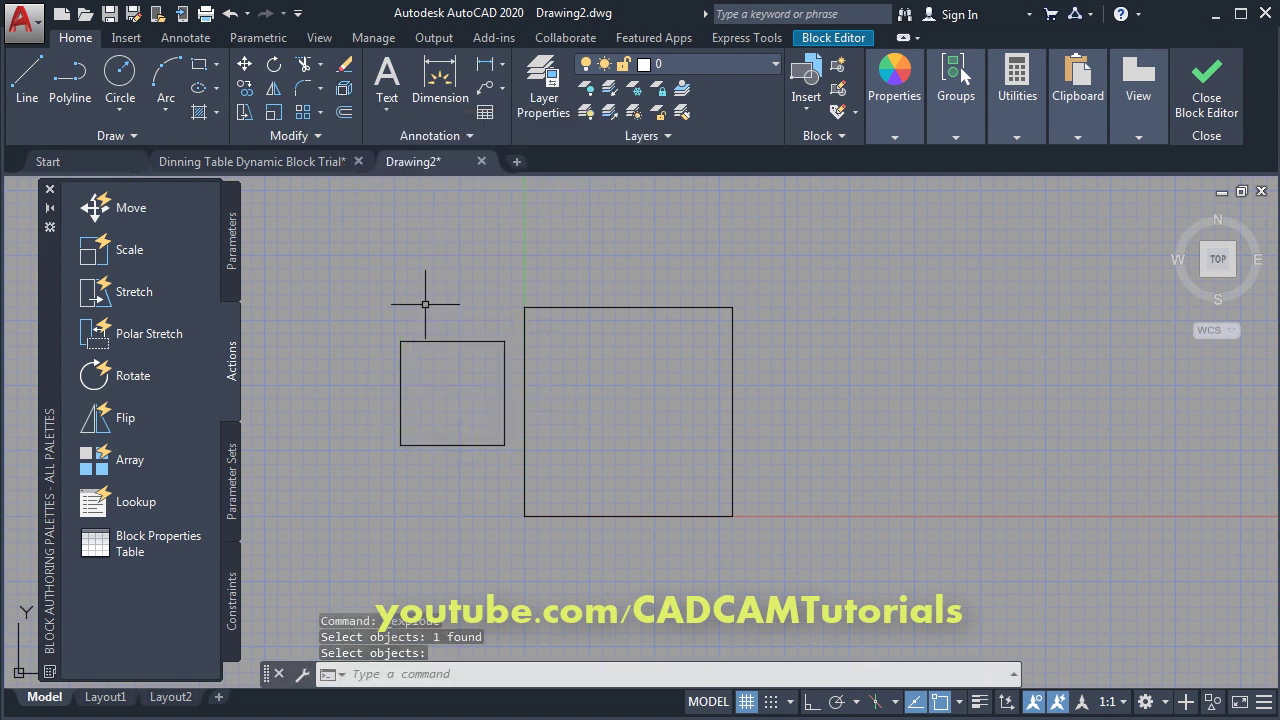
# Step: Offset the chair's left edge inward by about 42 units with the Through option to form the backrest
pyautogui.click(345, 115)
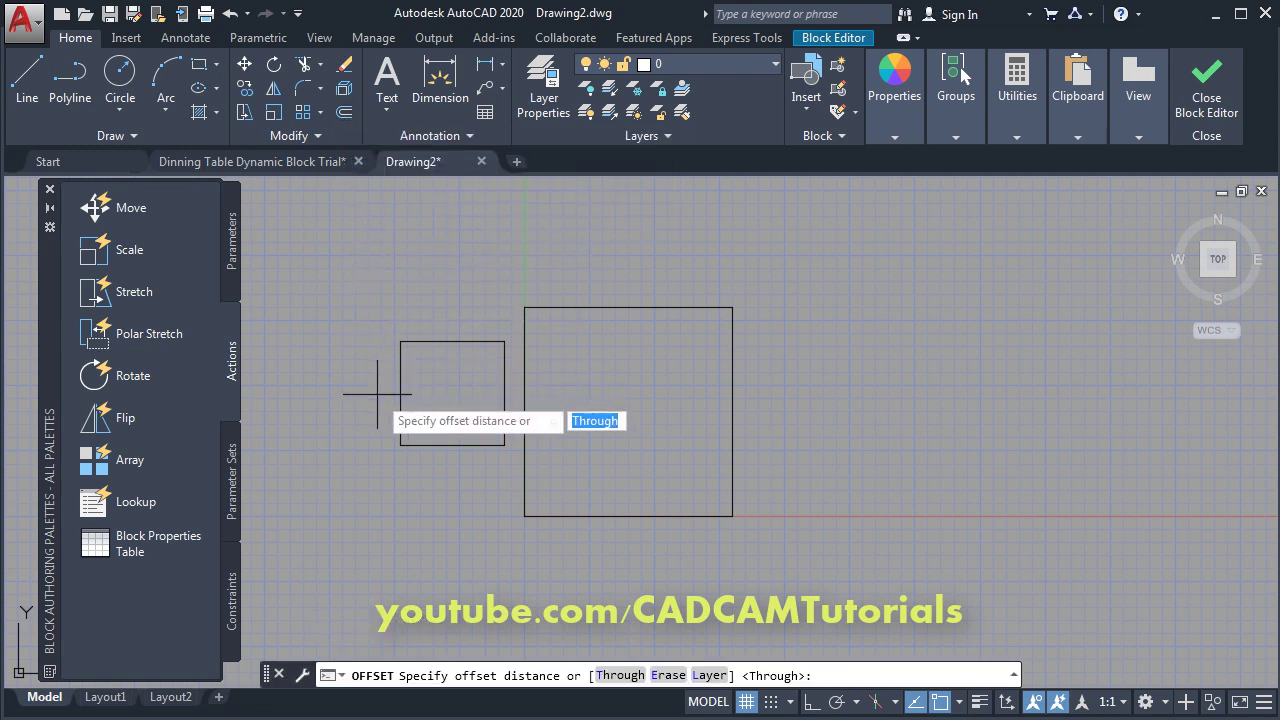
pyautogui.press('Return')
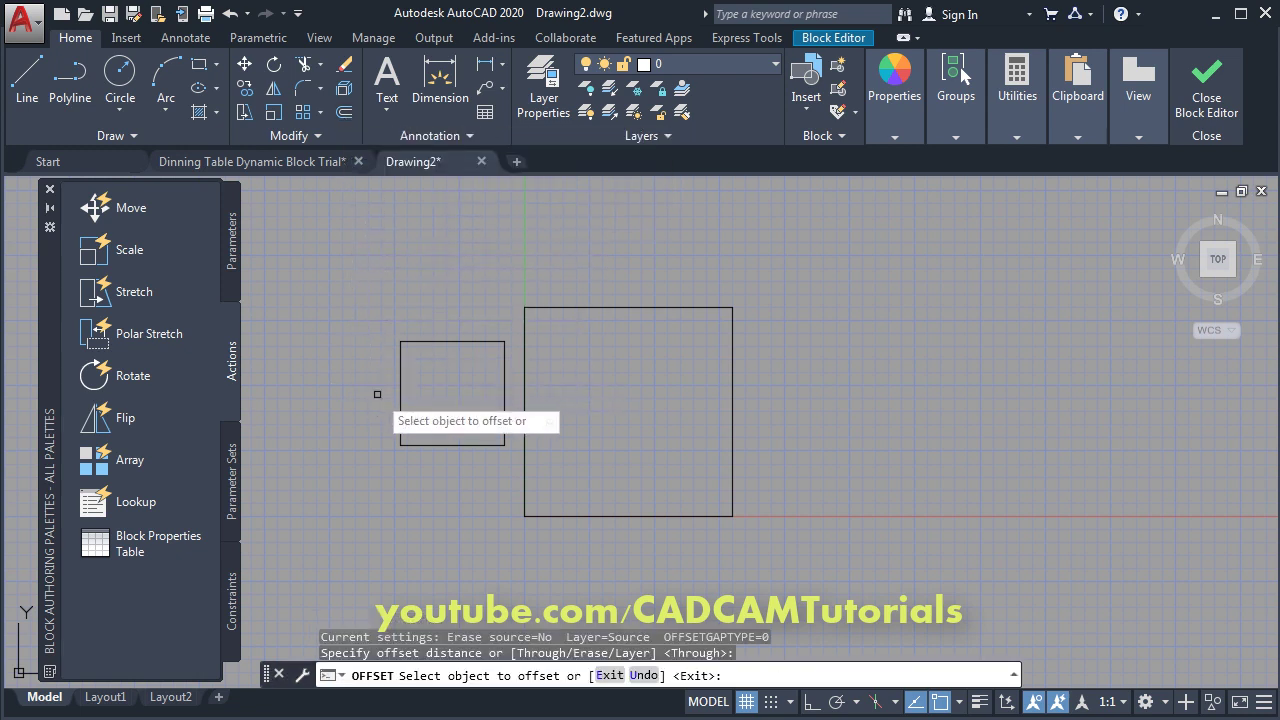
pyautogui.click(401, 395)
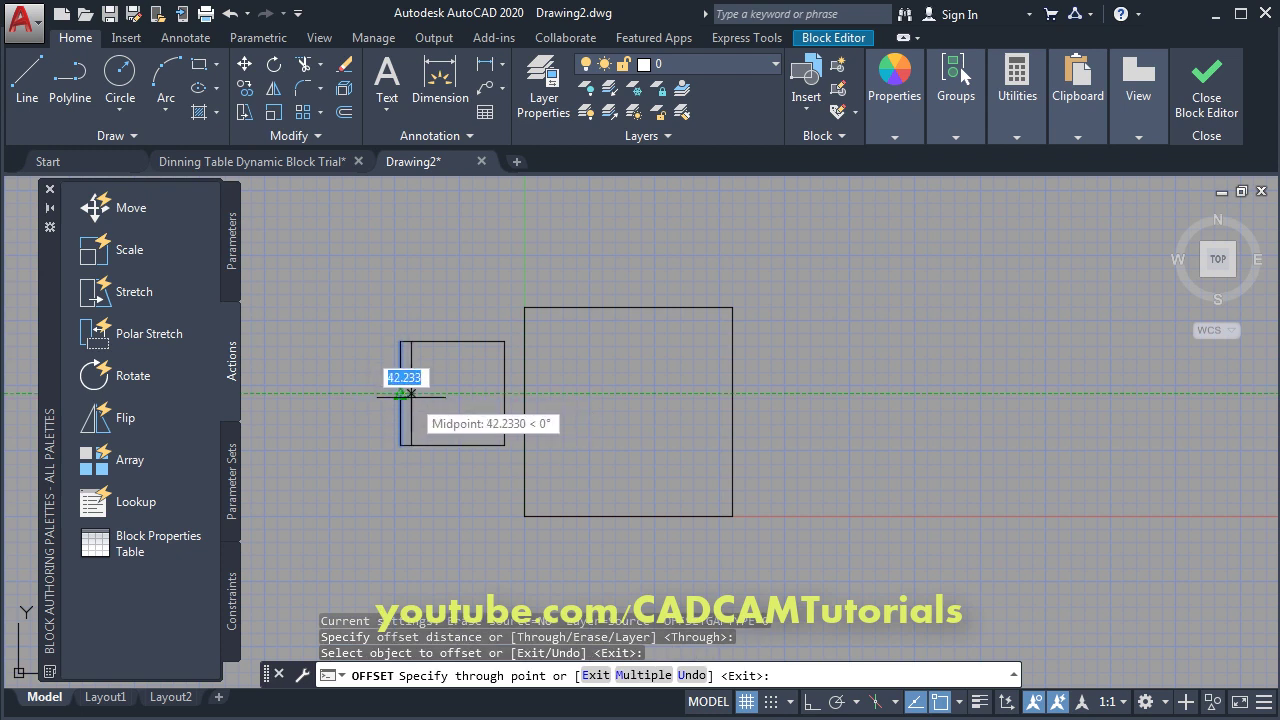
pyautogui.click(411, 395)
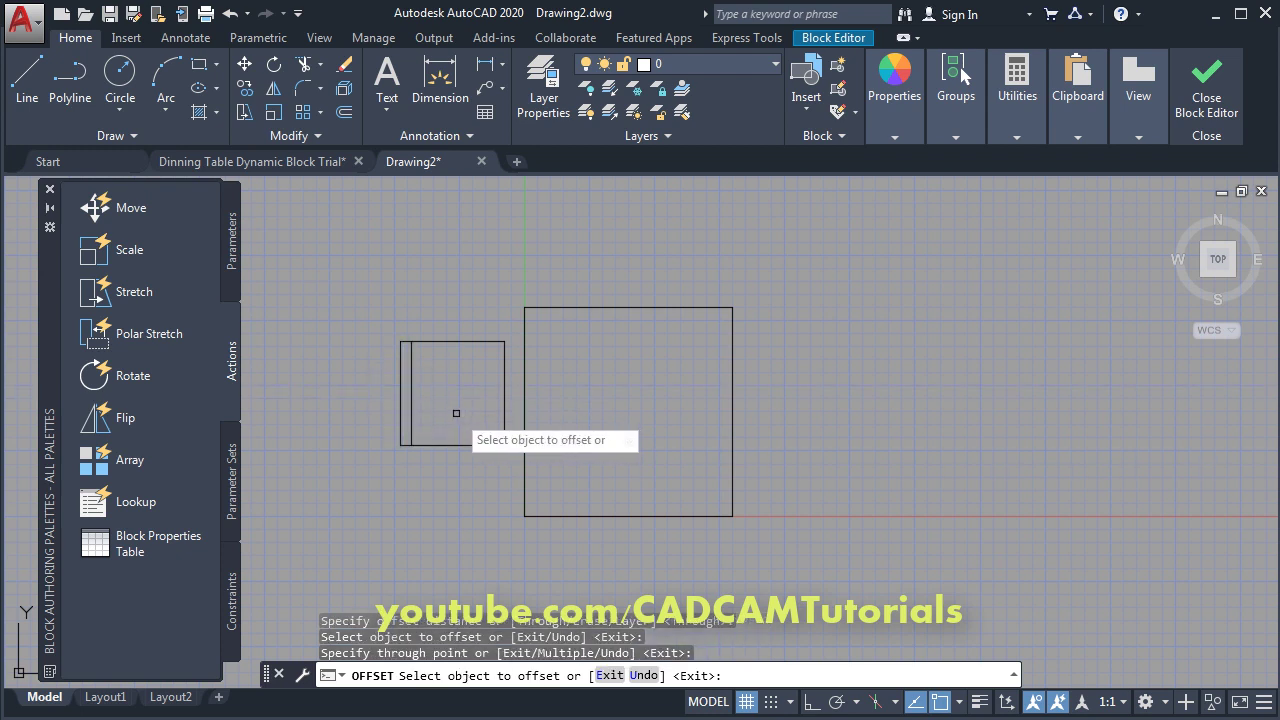
pyautogui.press('Return')
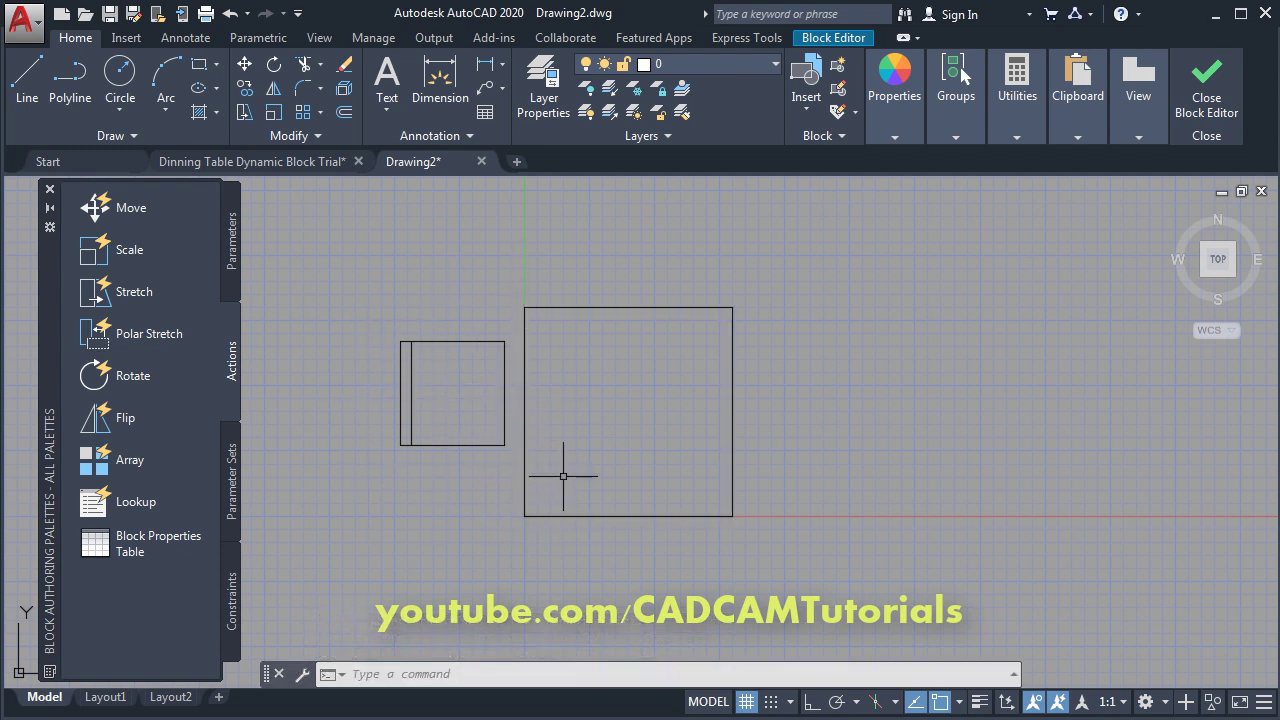
# Step: Move the chair by its right edge's midpoint to about 35 units left of the midpoint of the table's left edge
pyautogui.click(246, 68)
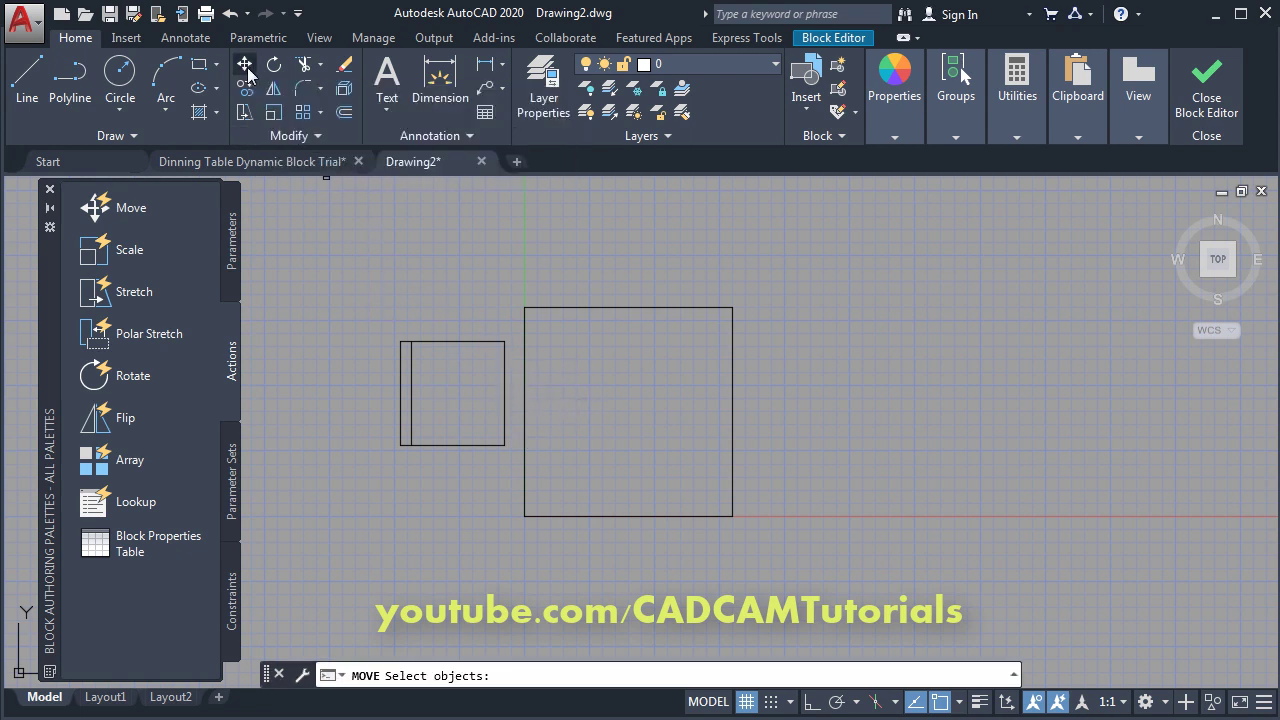
pyautogui.click(509, 327)
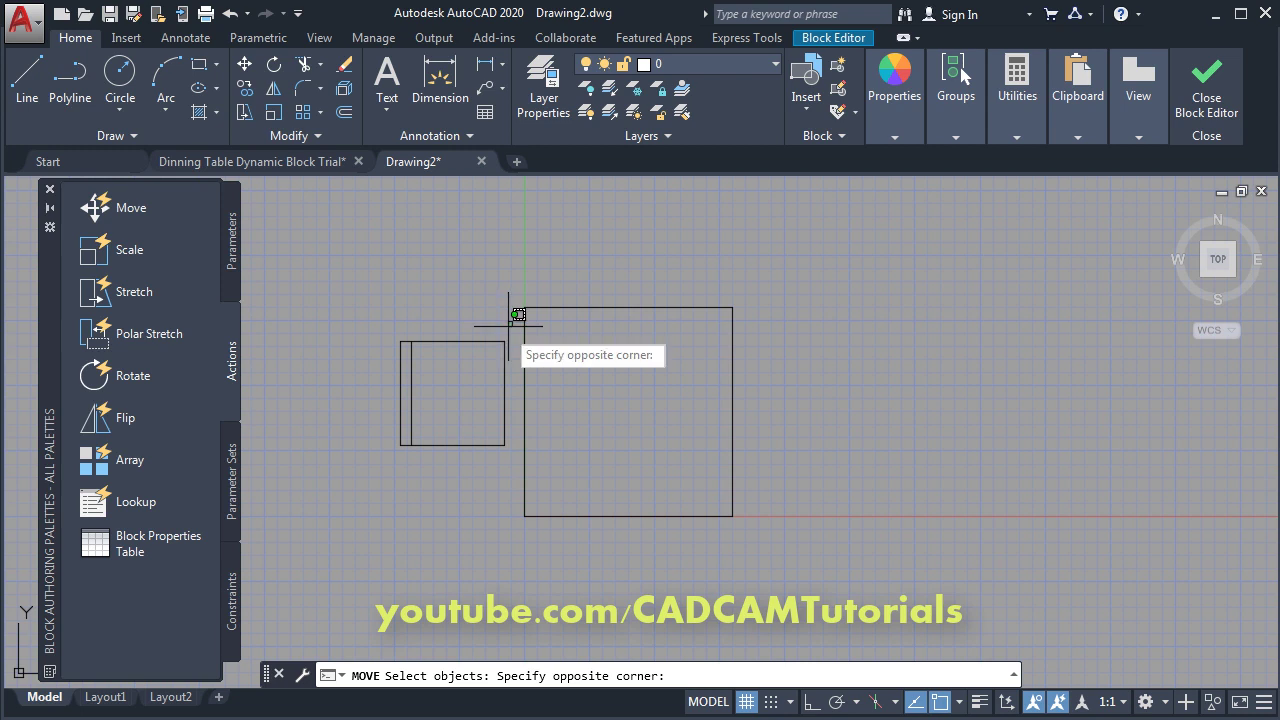
pyautogui.click(356, 478)
pyautogui.press('Return')
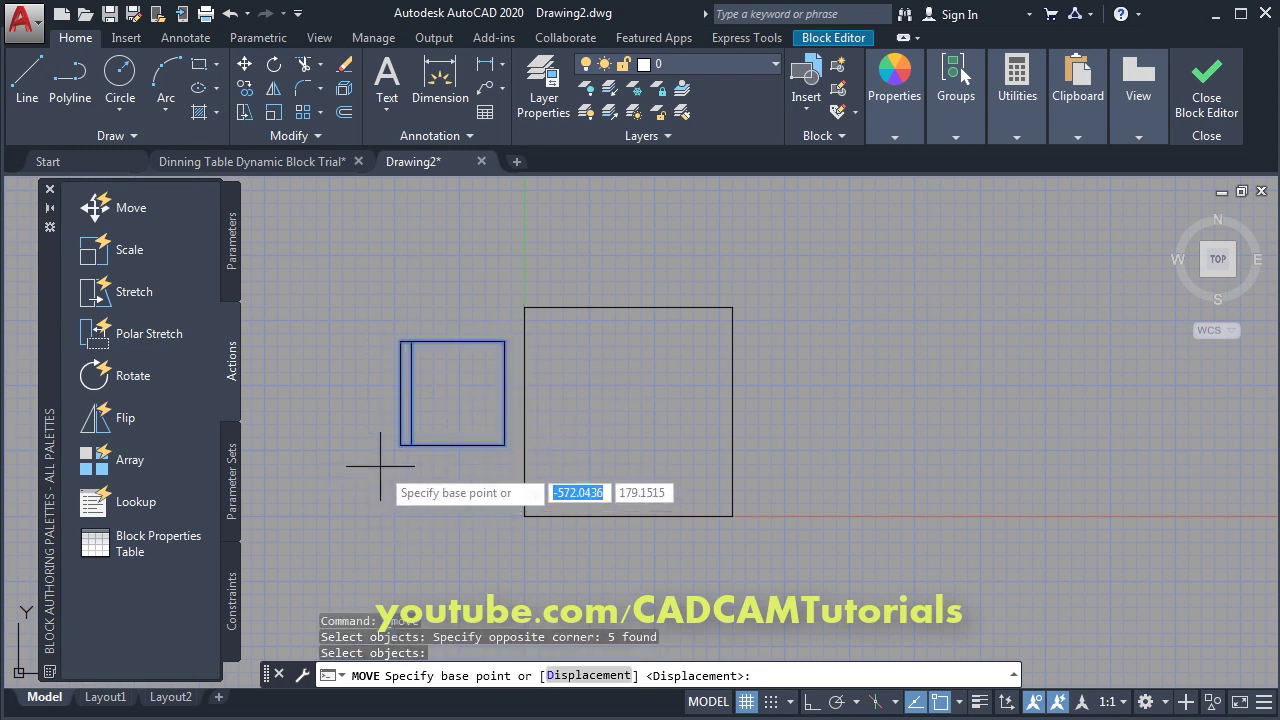
pyautogui.click(504, 393)
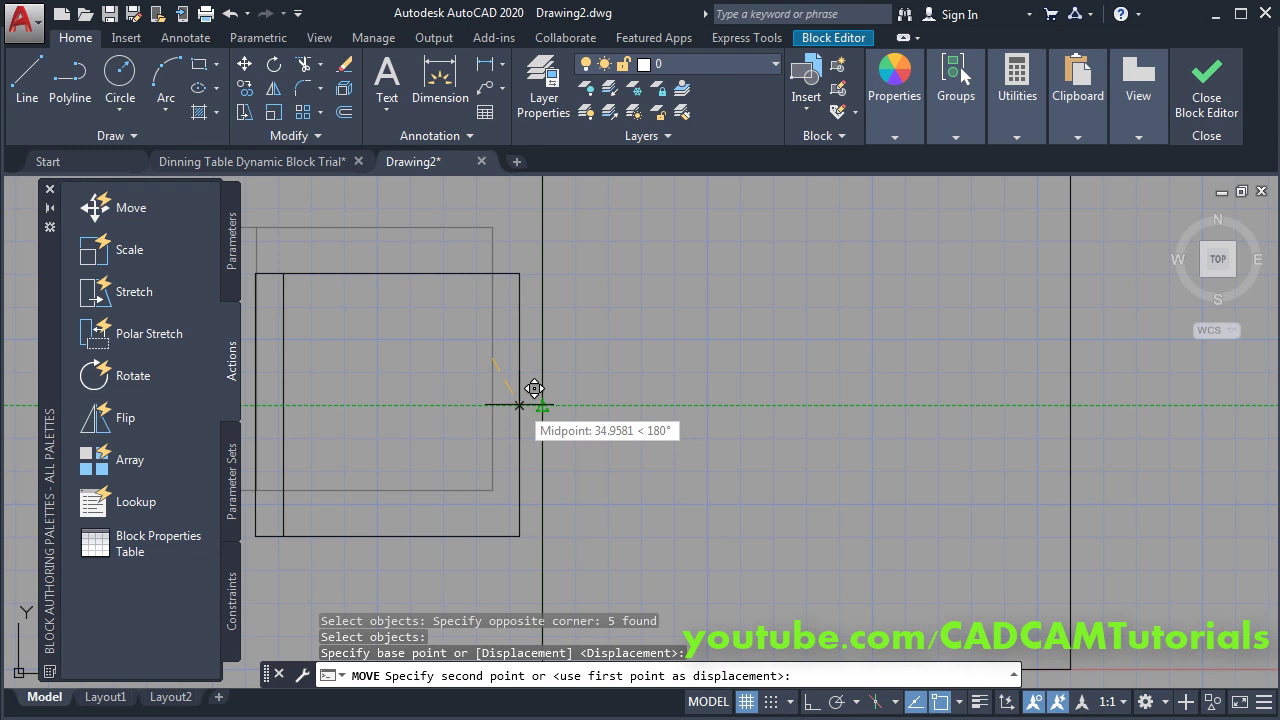
pyautogui.click(519, 405)
pyautogui.scroll(-4, 653, 346)
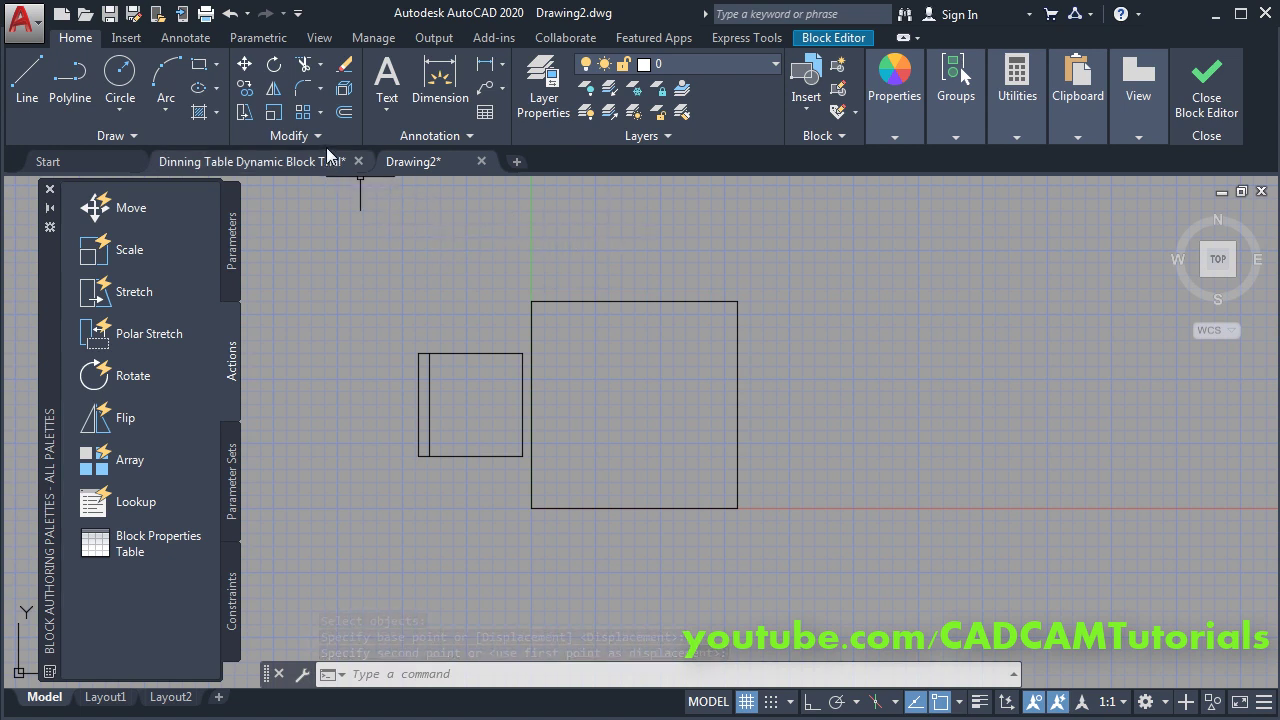
# Step: Create a polar array of the chair around the table's centre with 4 items
pyautogui.click(321, 112)
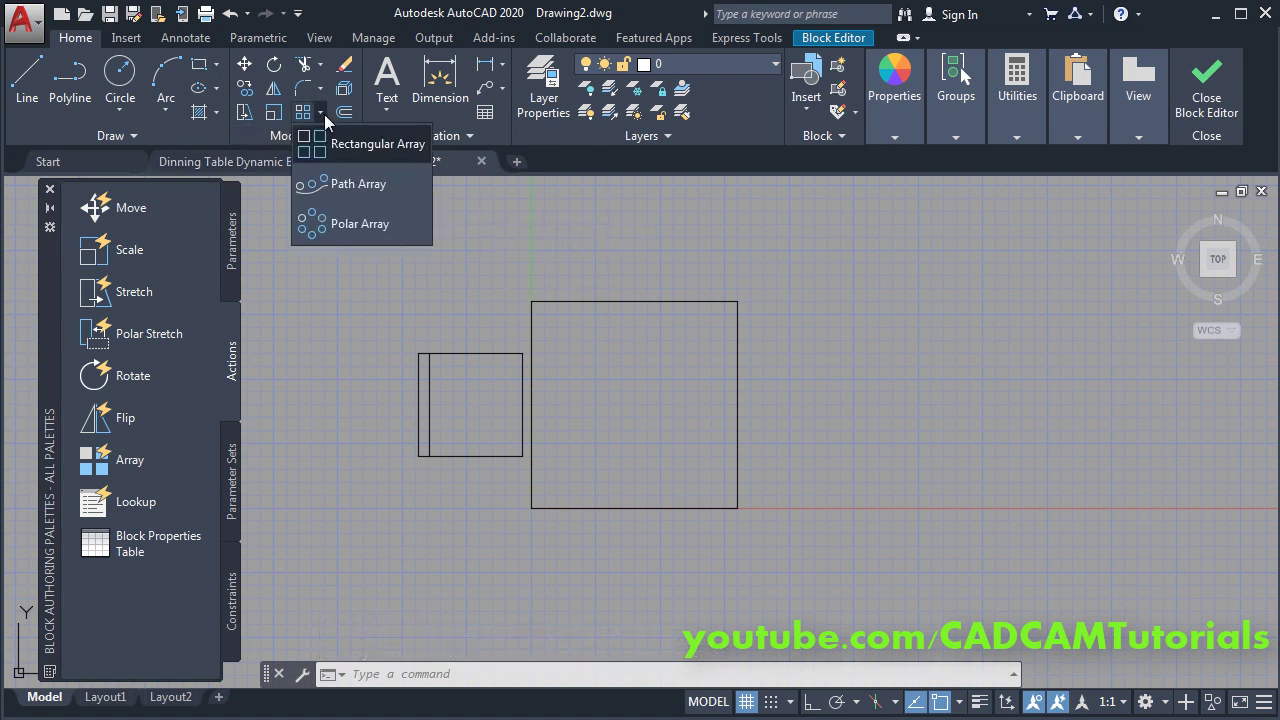
pyautogui.click(347, 230)
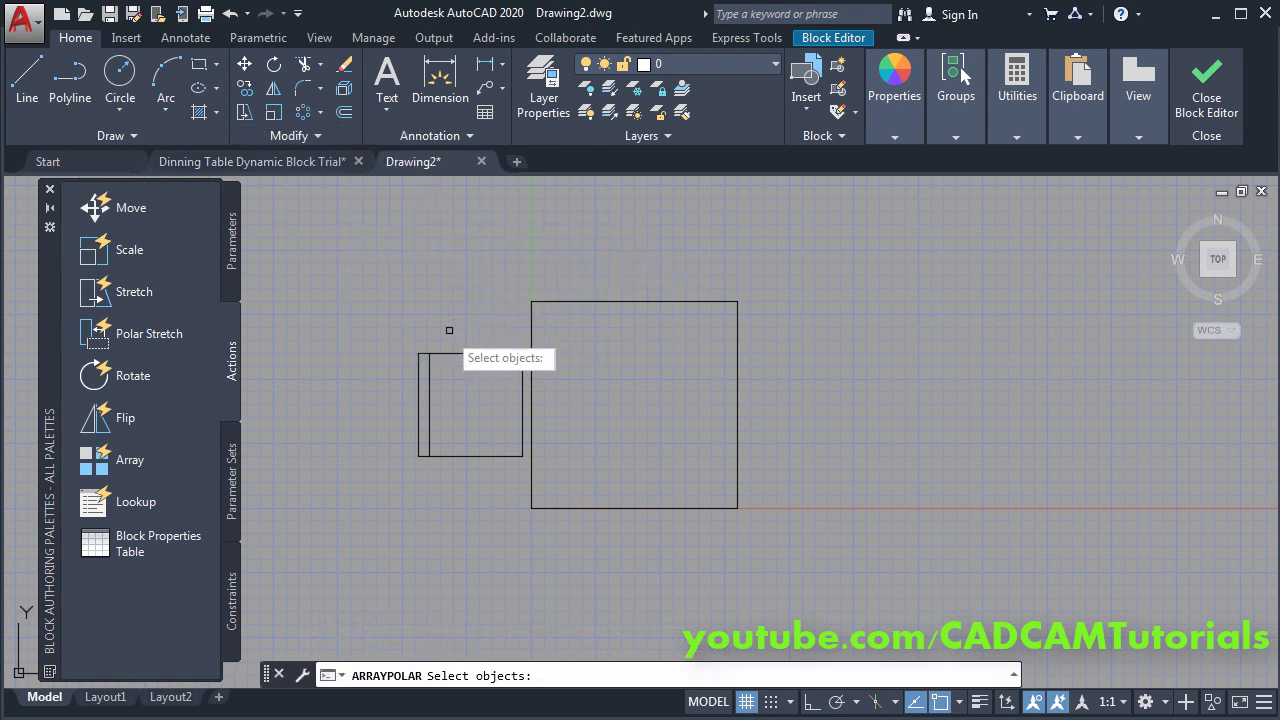
pyautogui.click(405, 340)
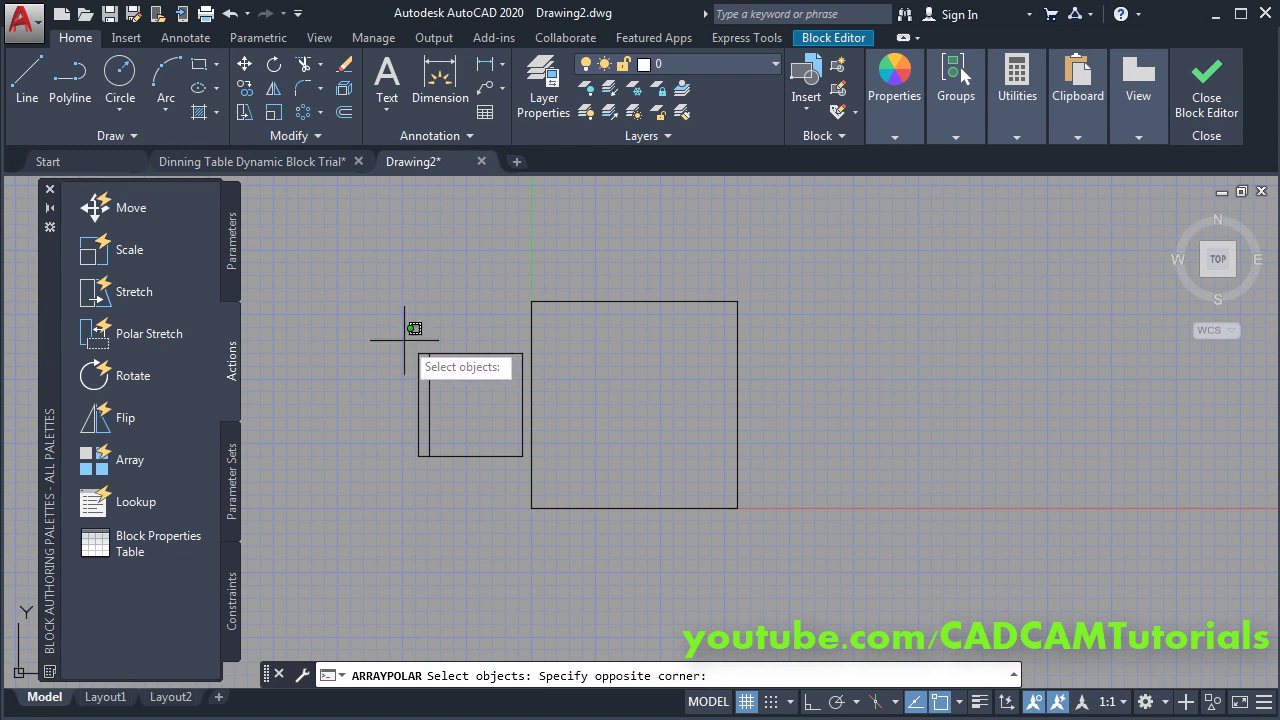
pyautogui.click(527, 480)
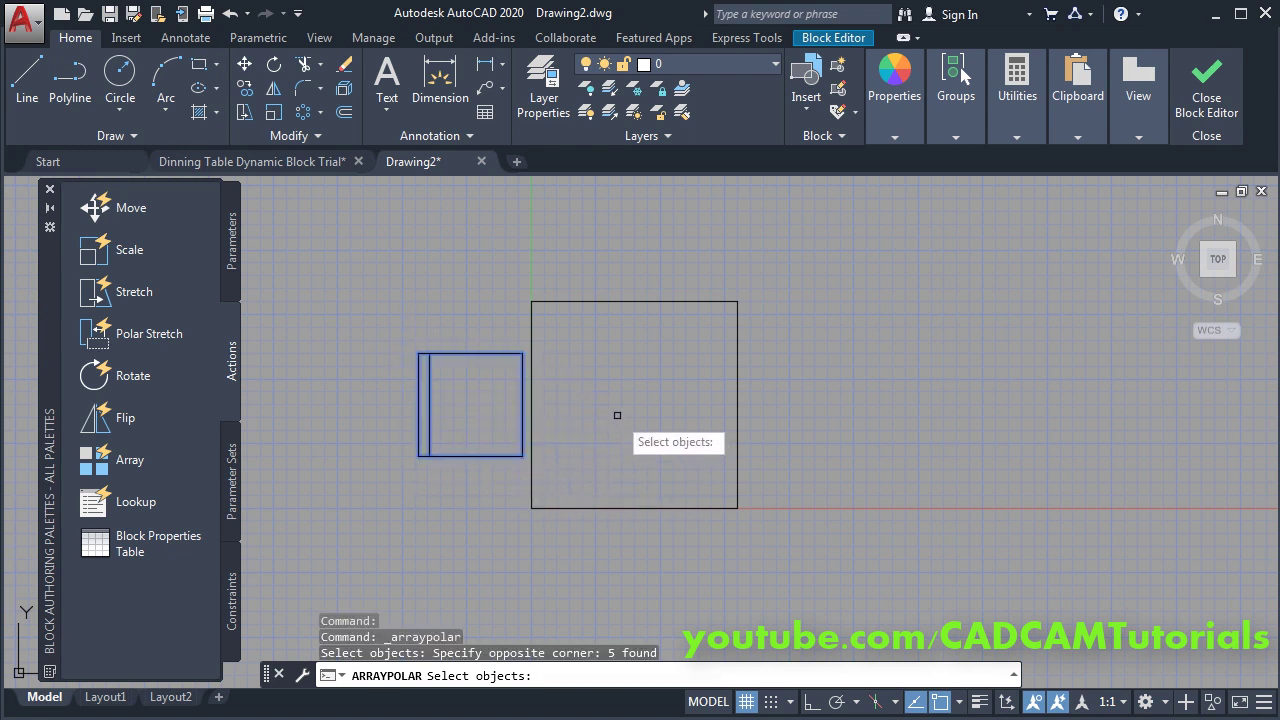
pyautogui.press('Return')
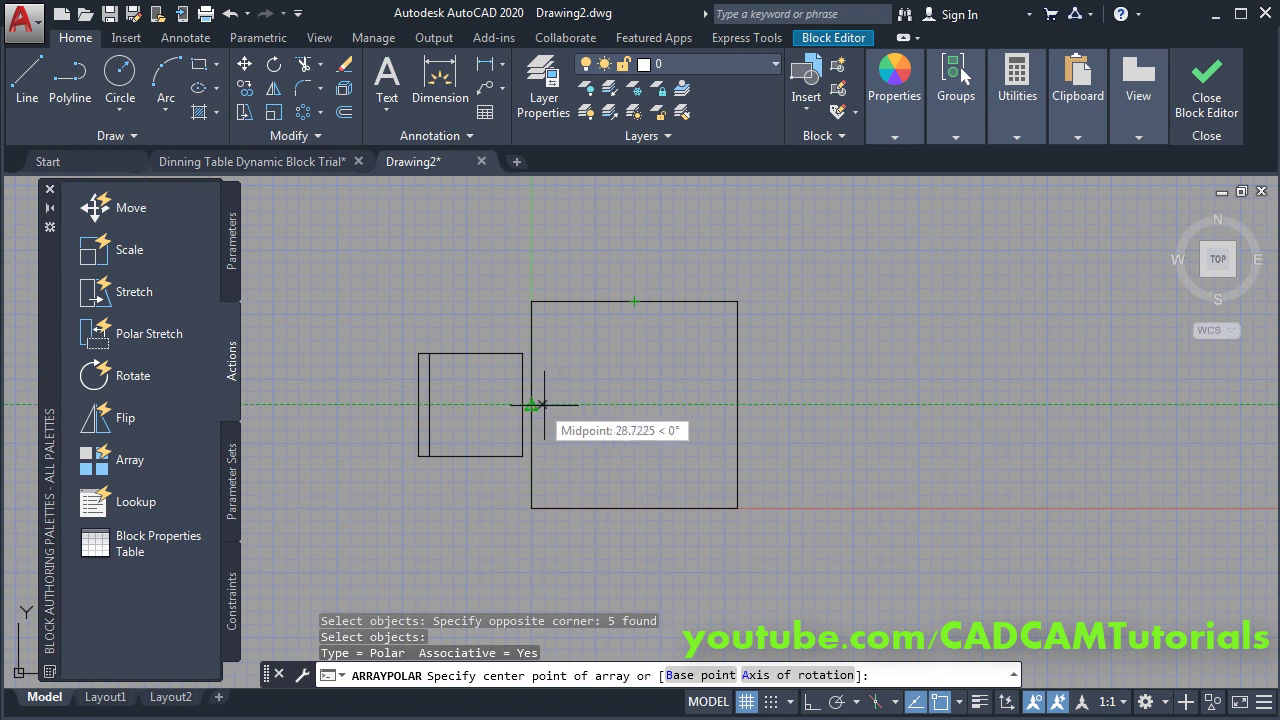
pyautogui.click(634, 405)
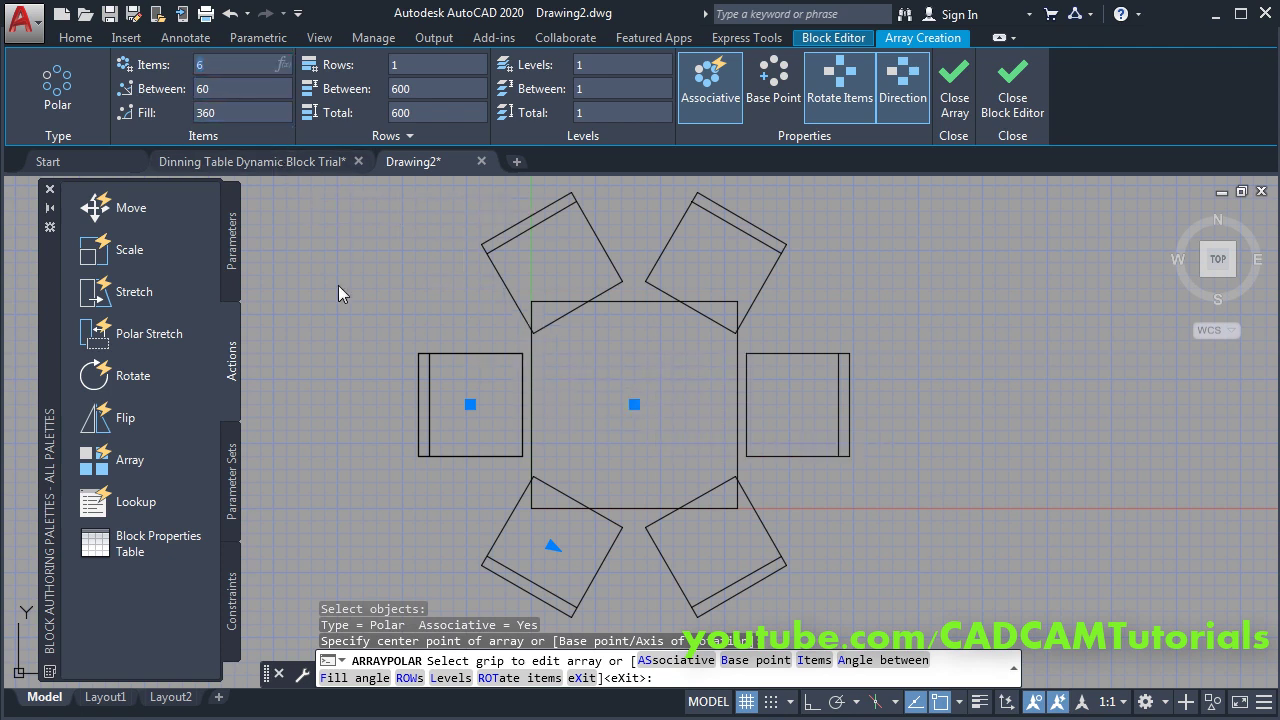
pyautogui.write('4')
pyautogui.press('Return')
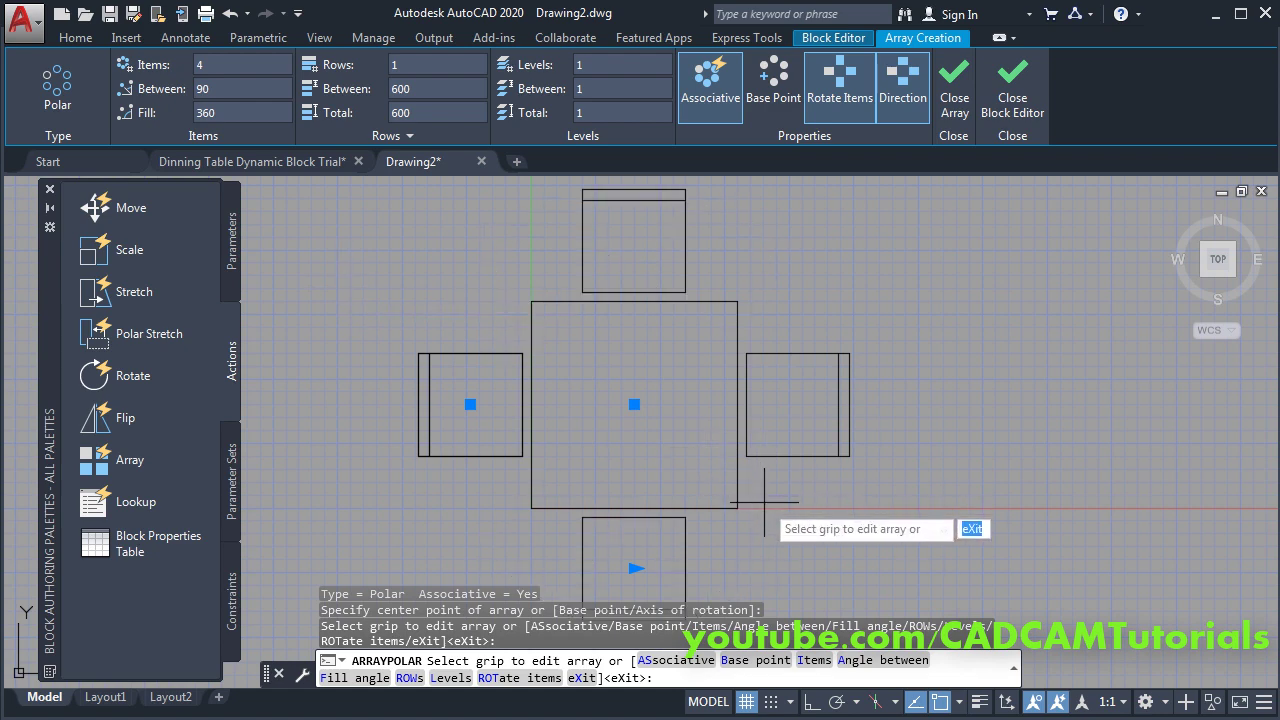
pyautogui.press('Escape')
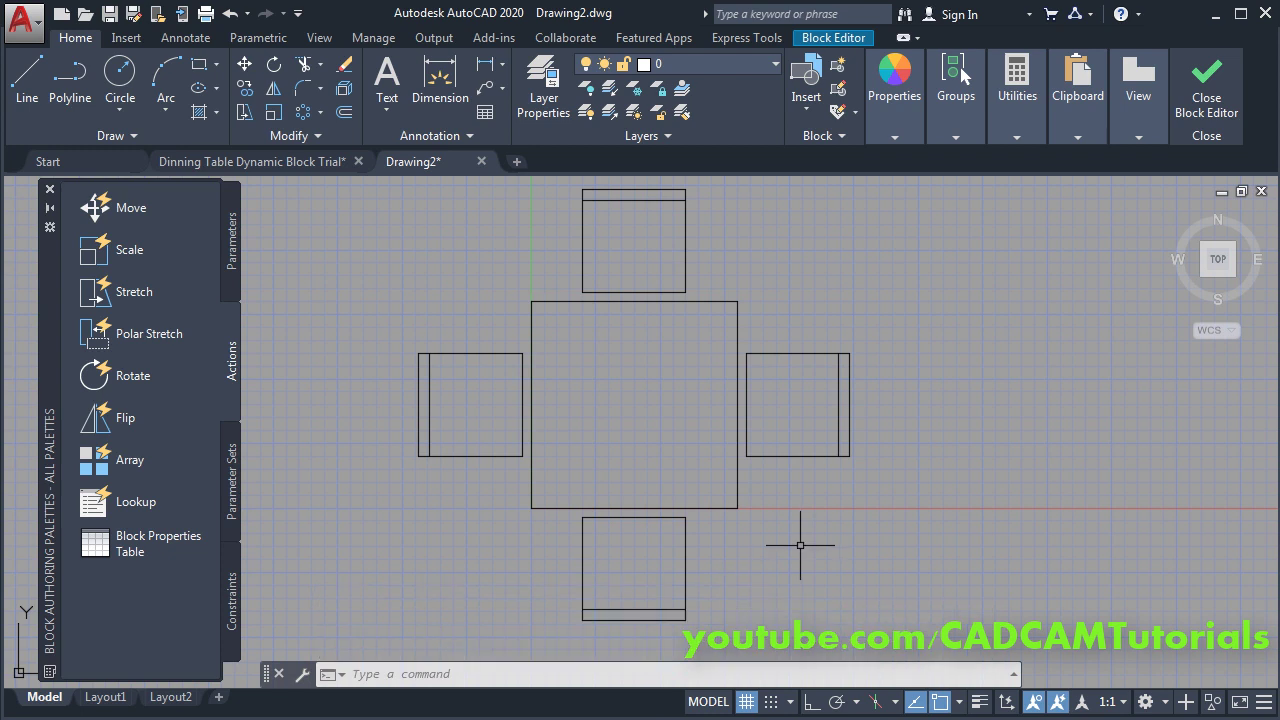
# Step: Explode the polar chair array into separate objects
pyautogui.click(794, 454)
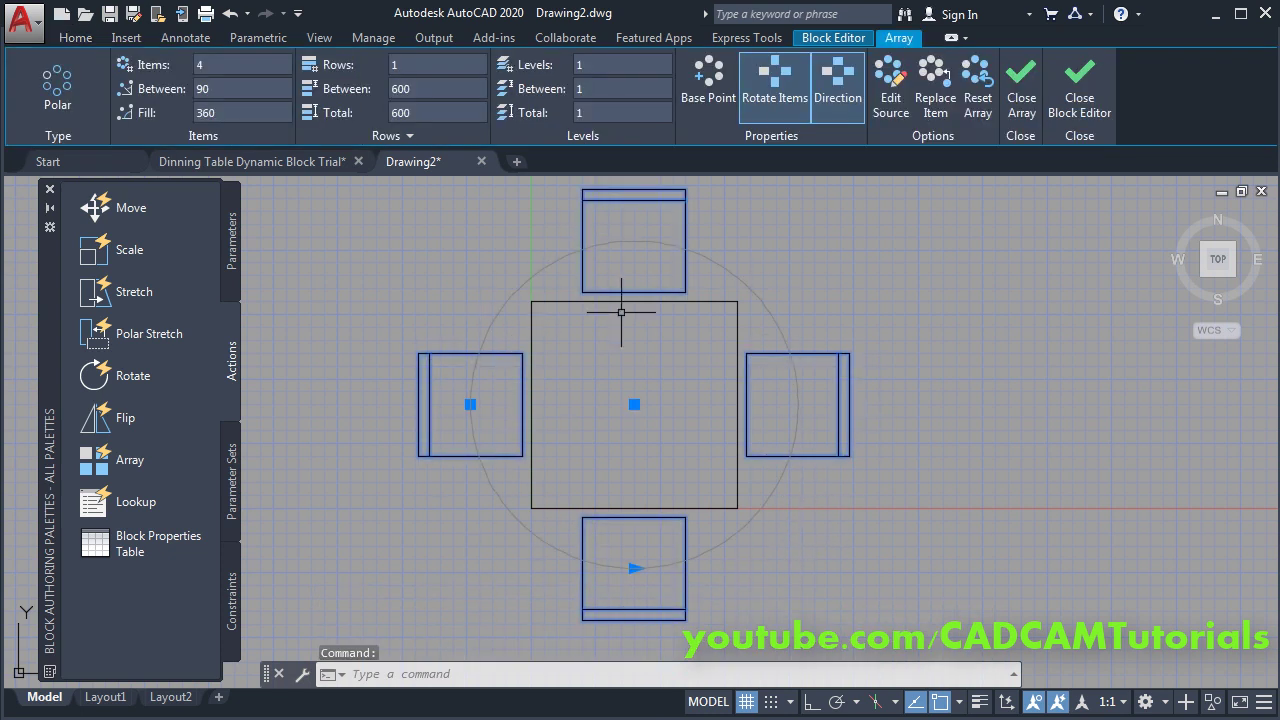
pyautogui.press('Escape')
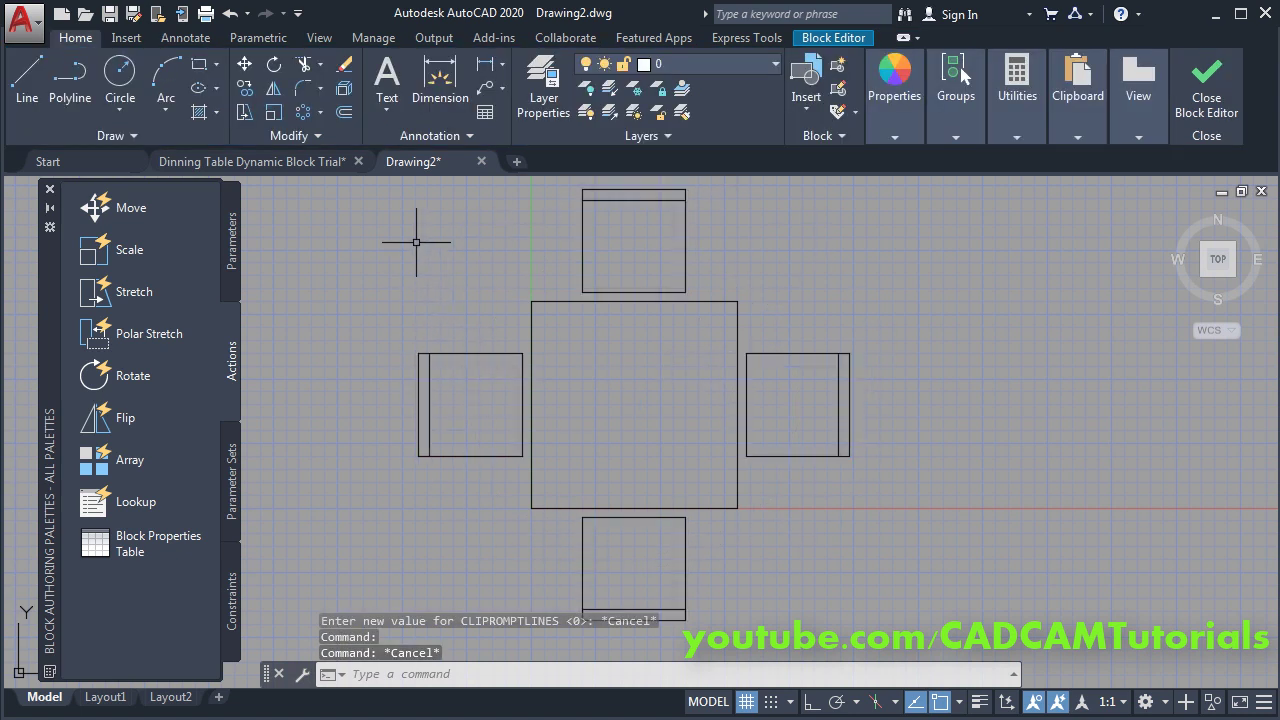
pyautogui.click(344, 92)
pyautogui.click(584, 258)
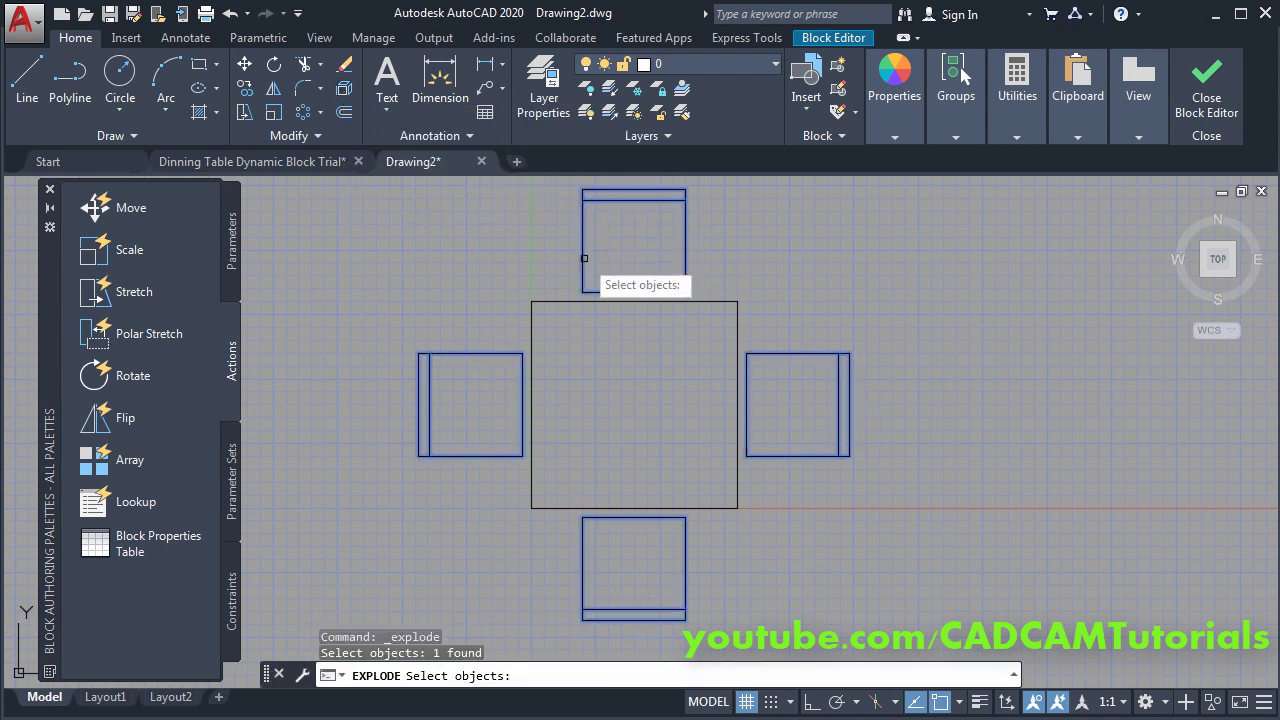
pyautogui.press('Return')
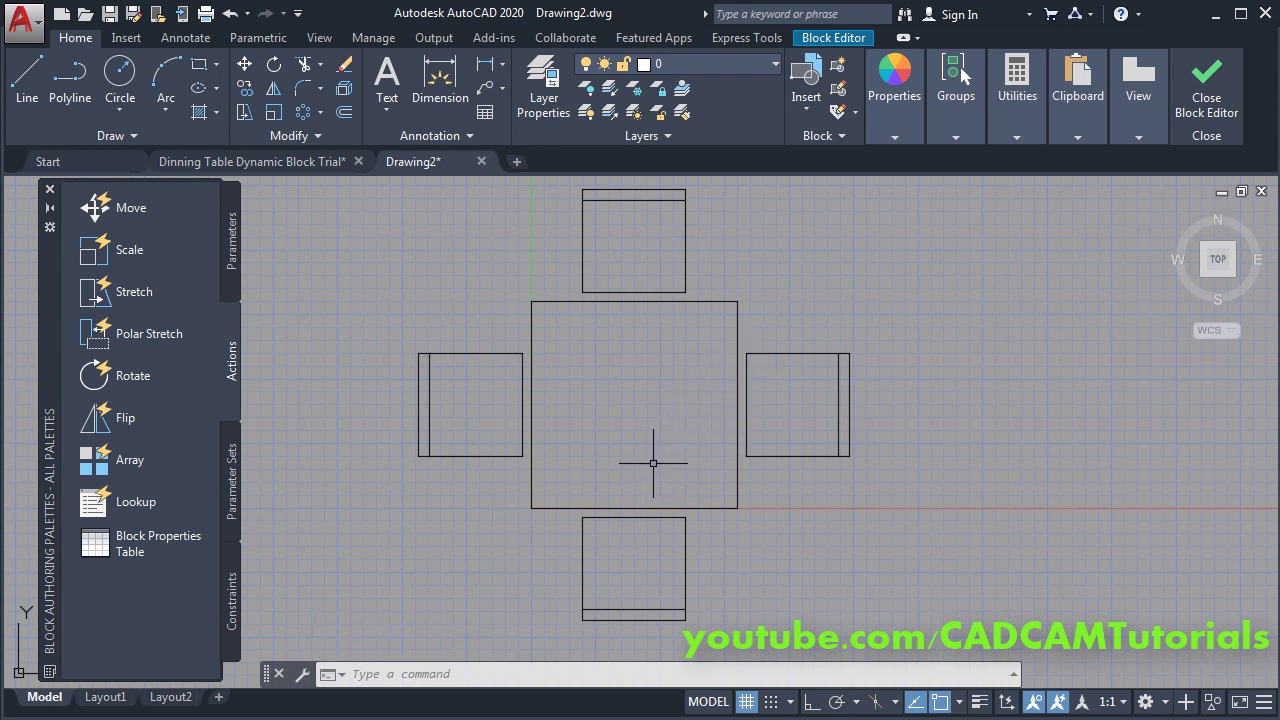
# Step: Add a linear parameter along the table's top edge from corner to corner, with its label above the upper chair
pyautogui.click(231, 250)
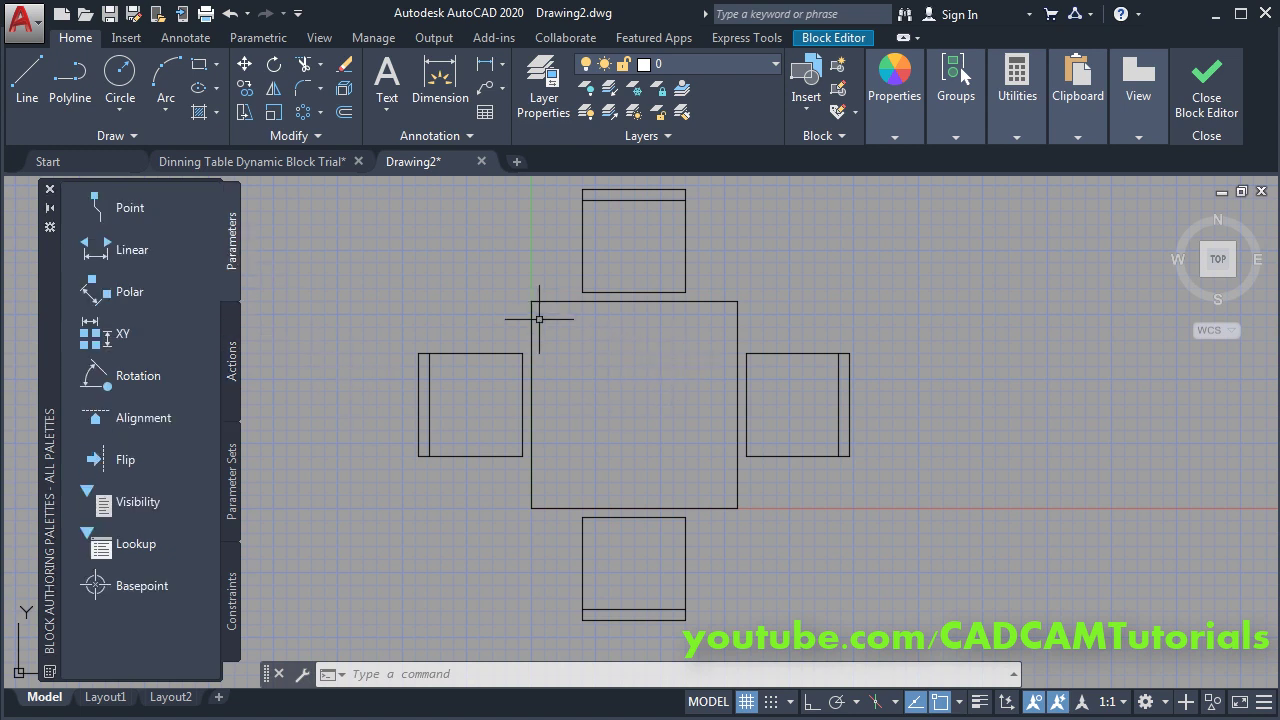
pyautogui.click(100, 262)
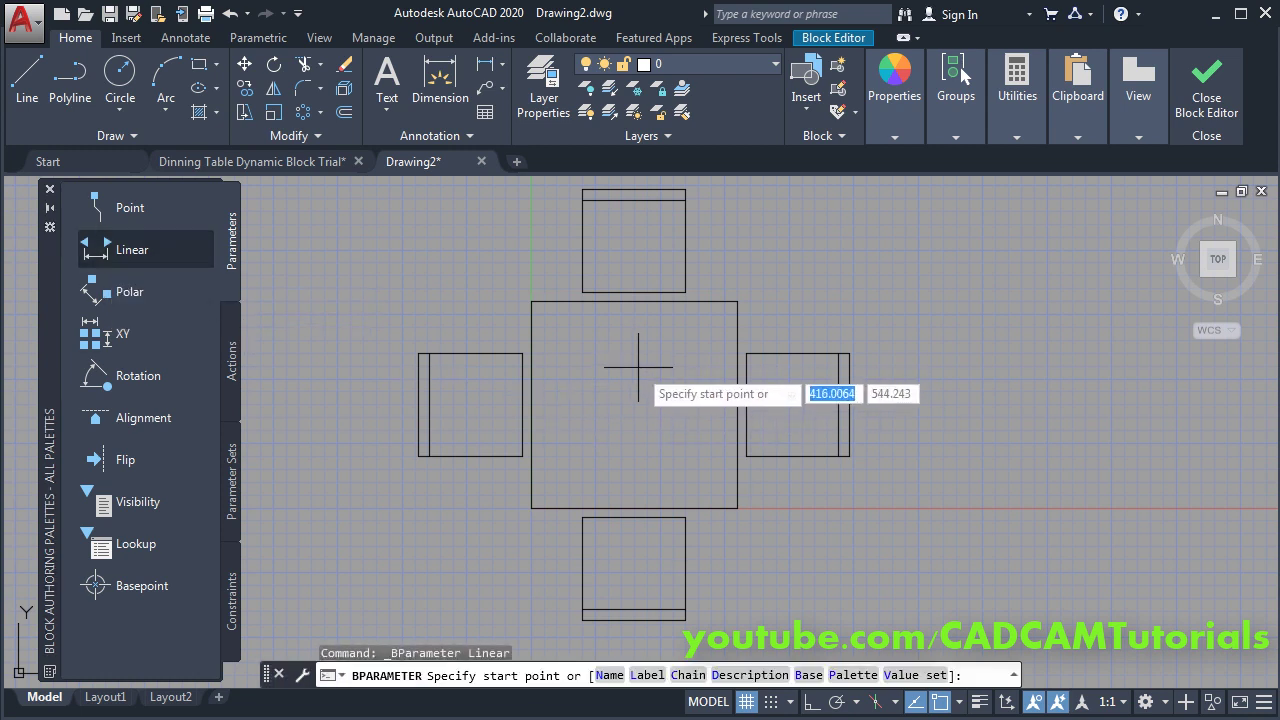
pyautogui.scroll(-2, 630, 380)
pyautogui.moveTo(666, 372); pyautogui.dragTo(651, 420, button='middle')
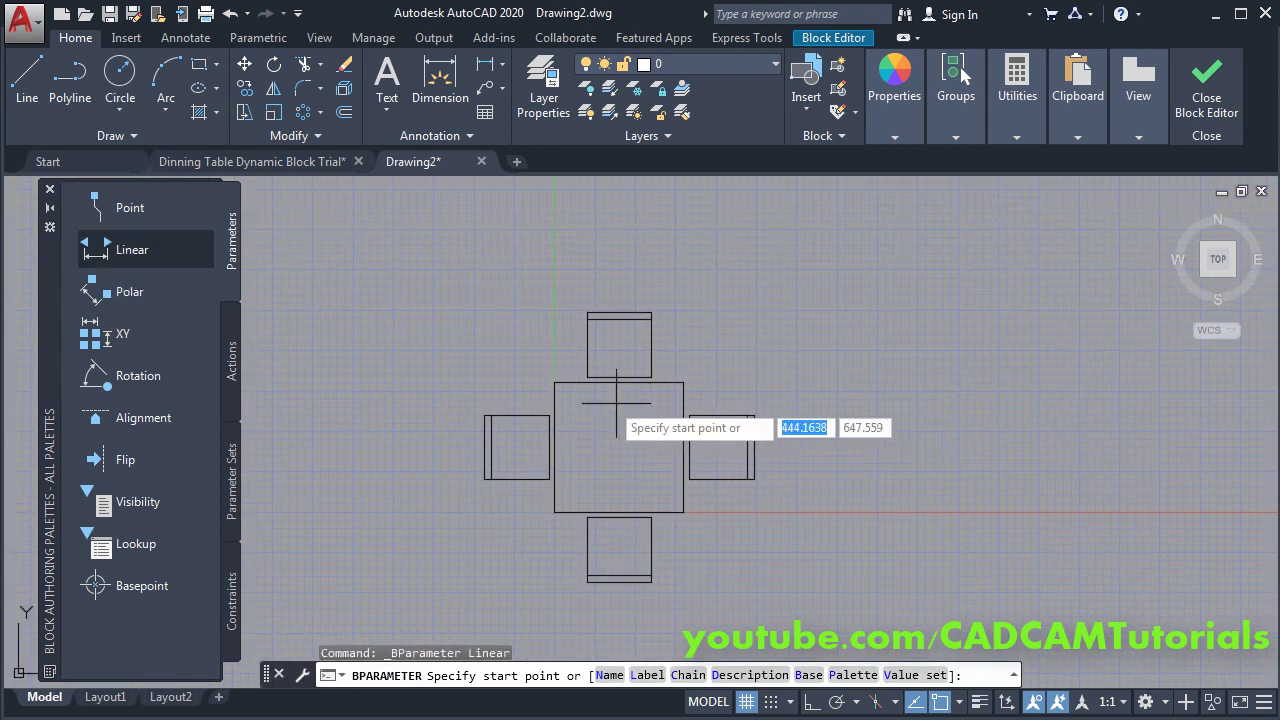
pyautogui.click(554, 382)
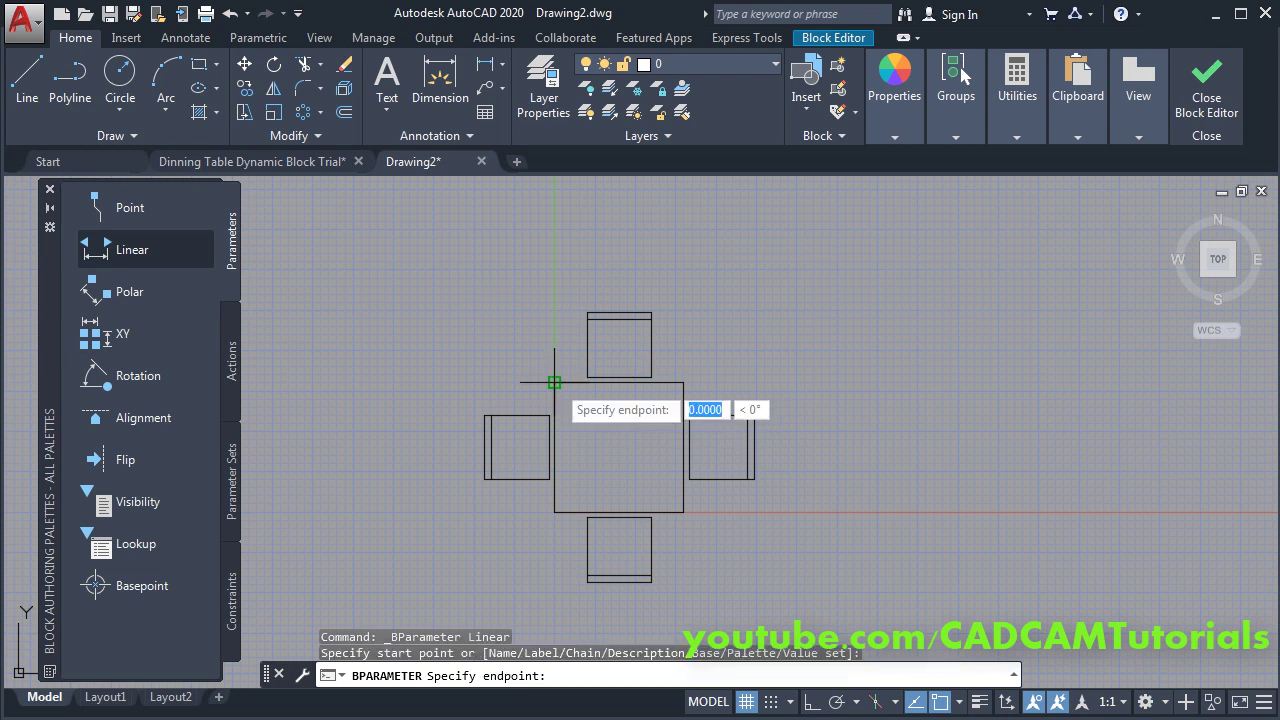
pyautogui.click(683, 382)
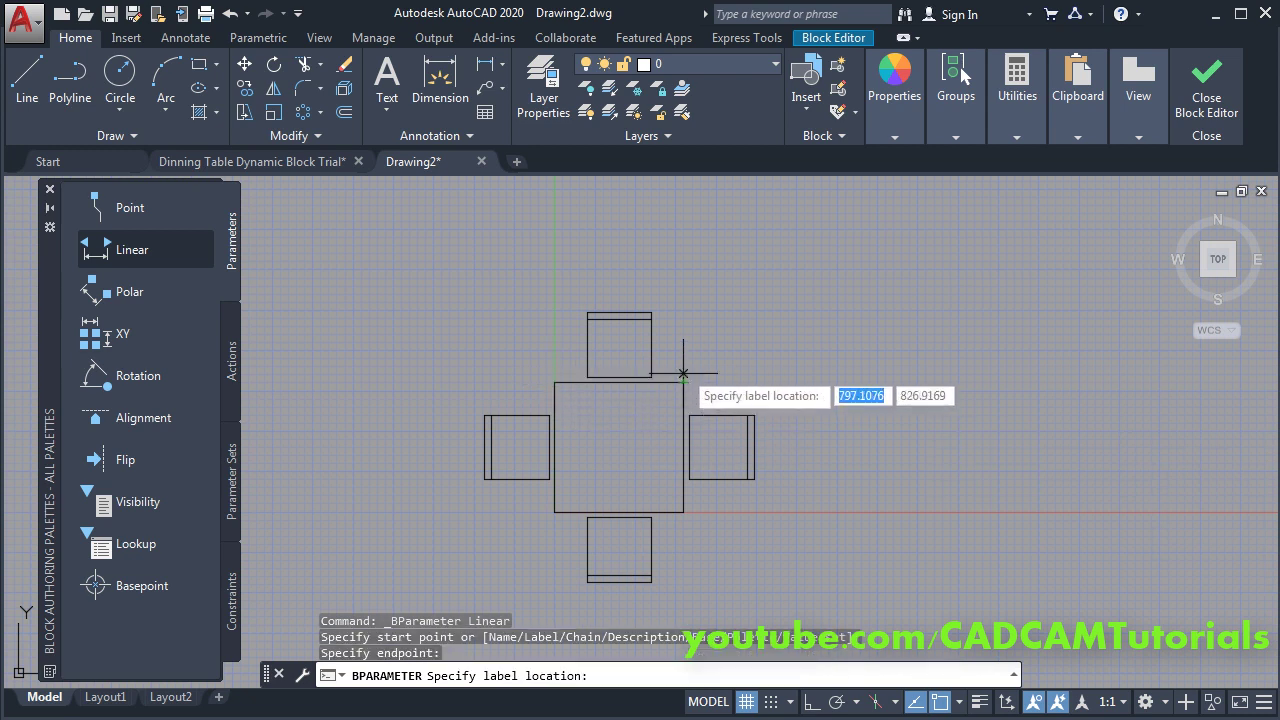
pyautogui.click(684, 280)
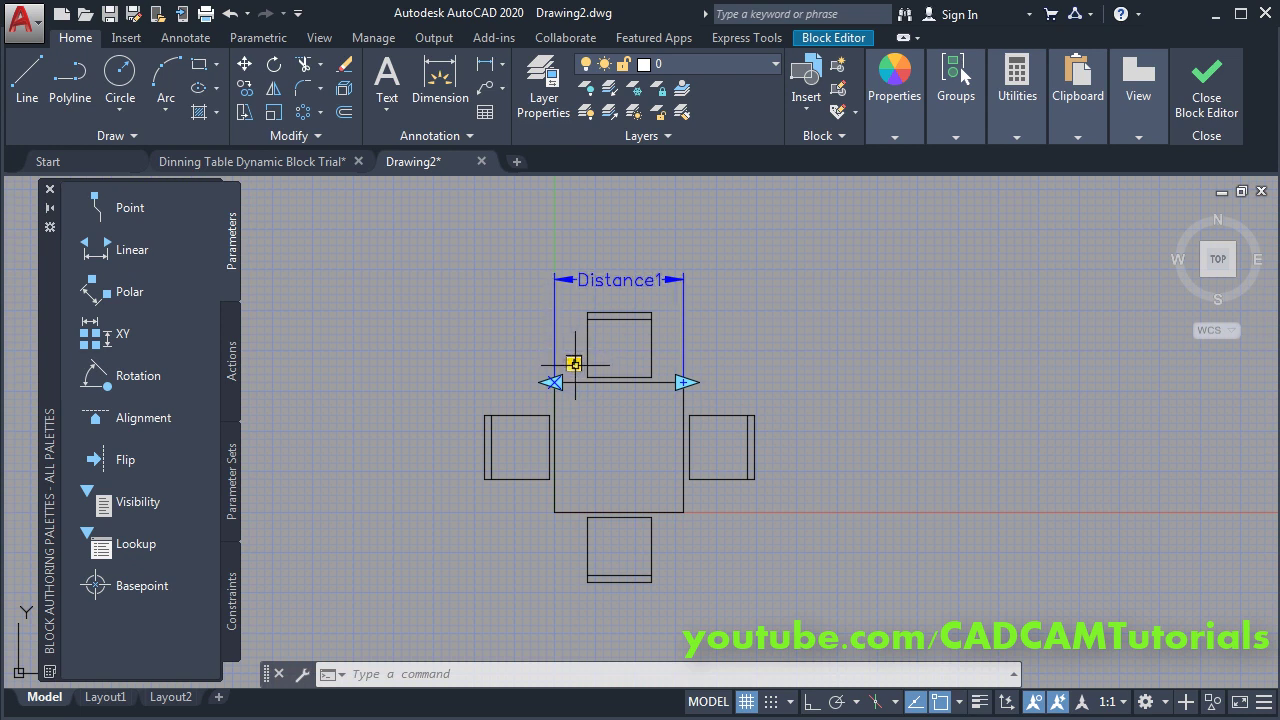
# Step: Assign an Array action to the linear parameter for the upper and lower chairs, with a column distance of 800
pyautogui.moveTo(575, 364)
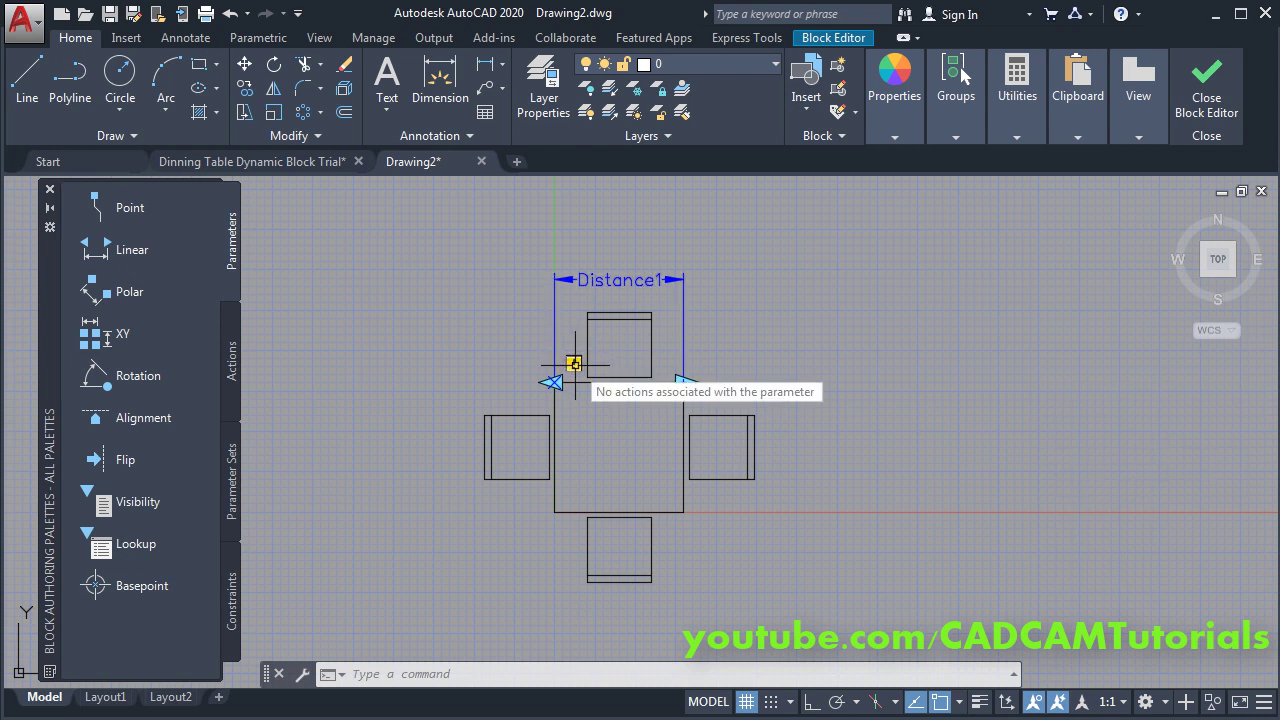
pyautogui.click(233, 370)
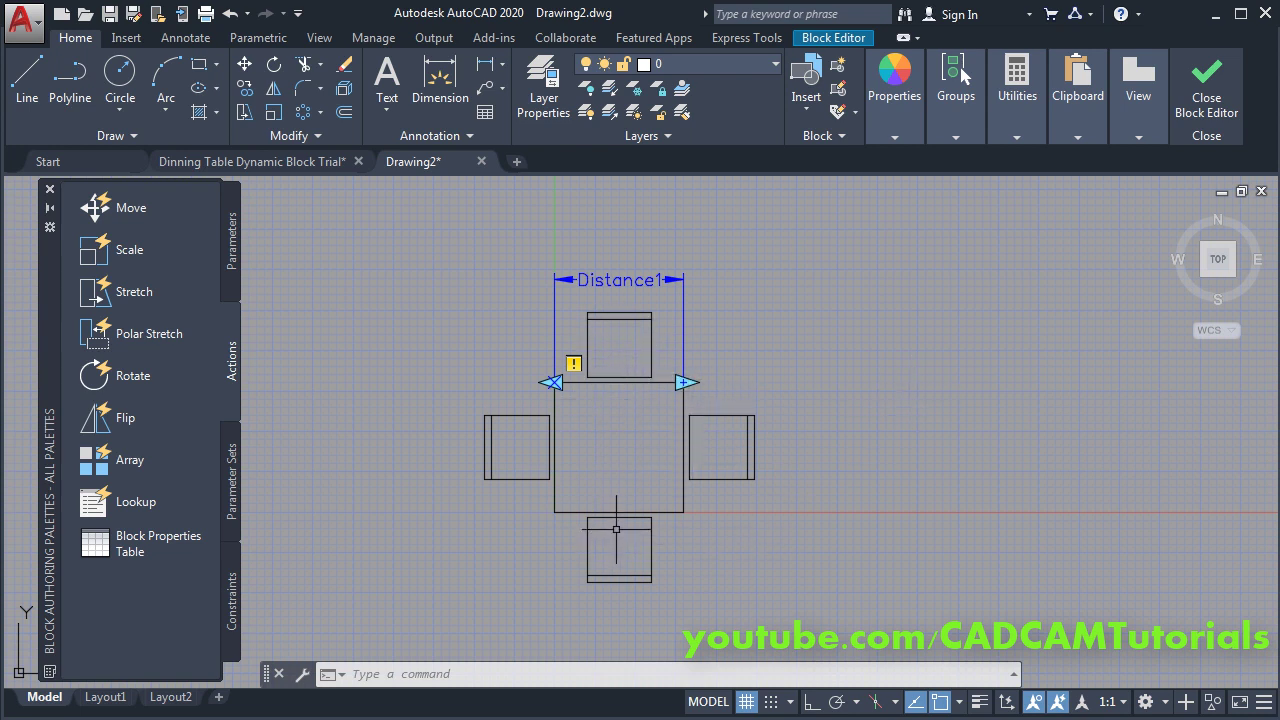
pyautogui.doubleClick(574, 364)
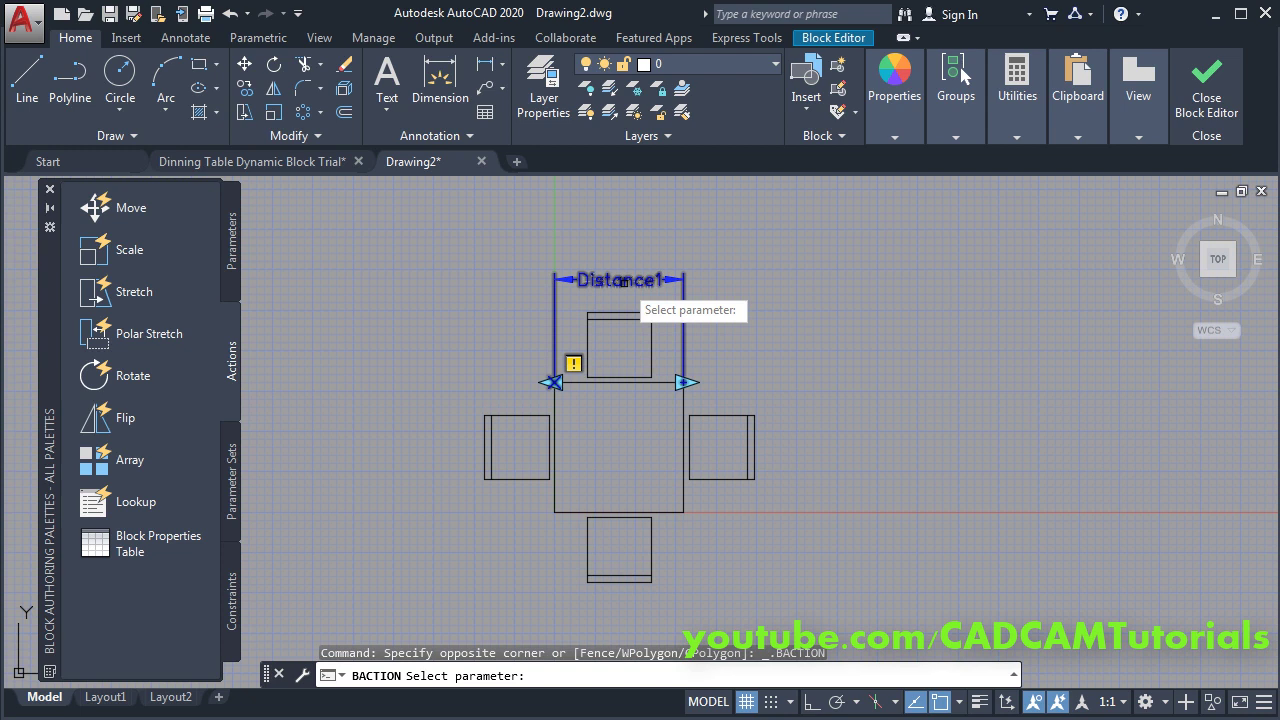
pyautogui.click(622, 282)
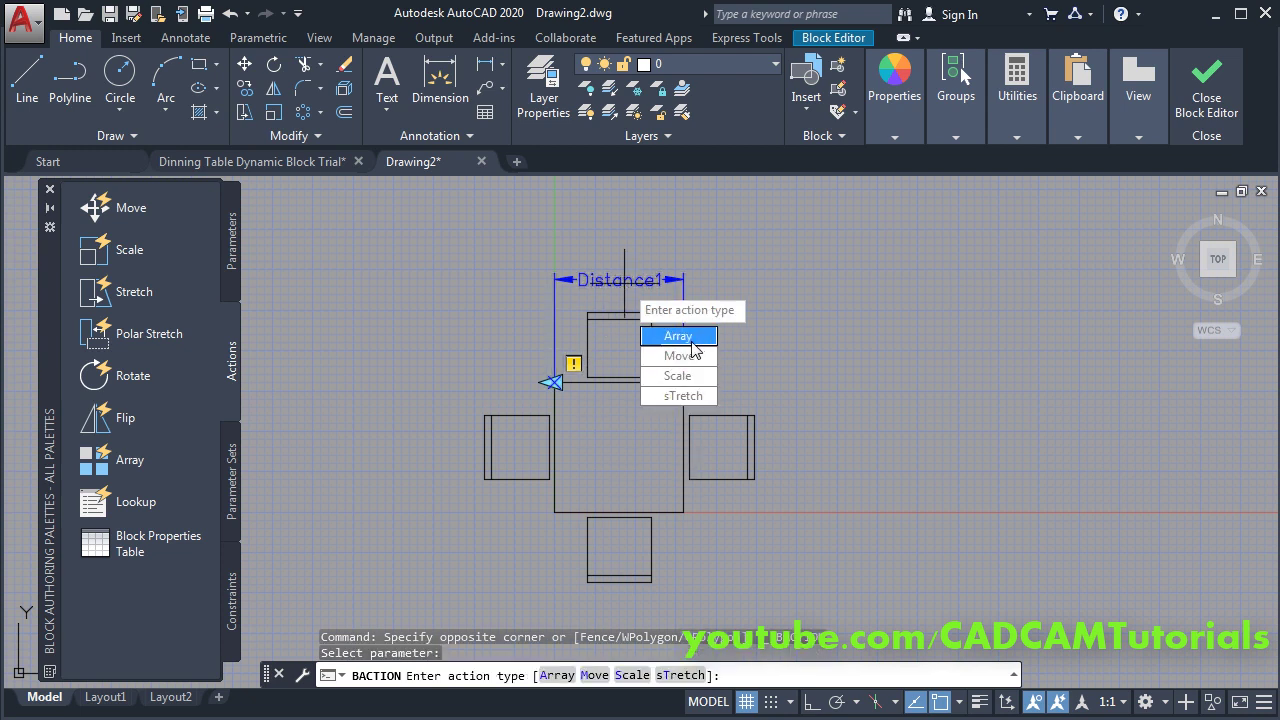
pyautogui.click(677, 337)
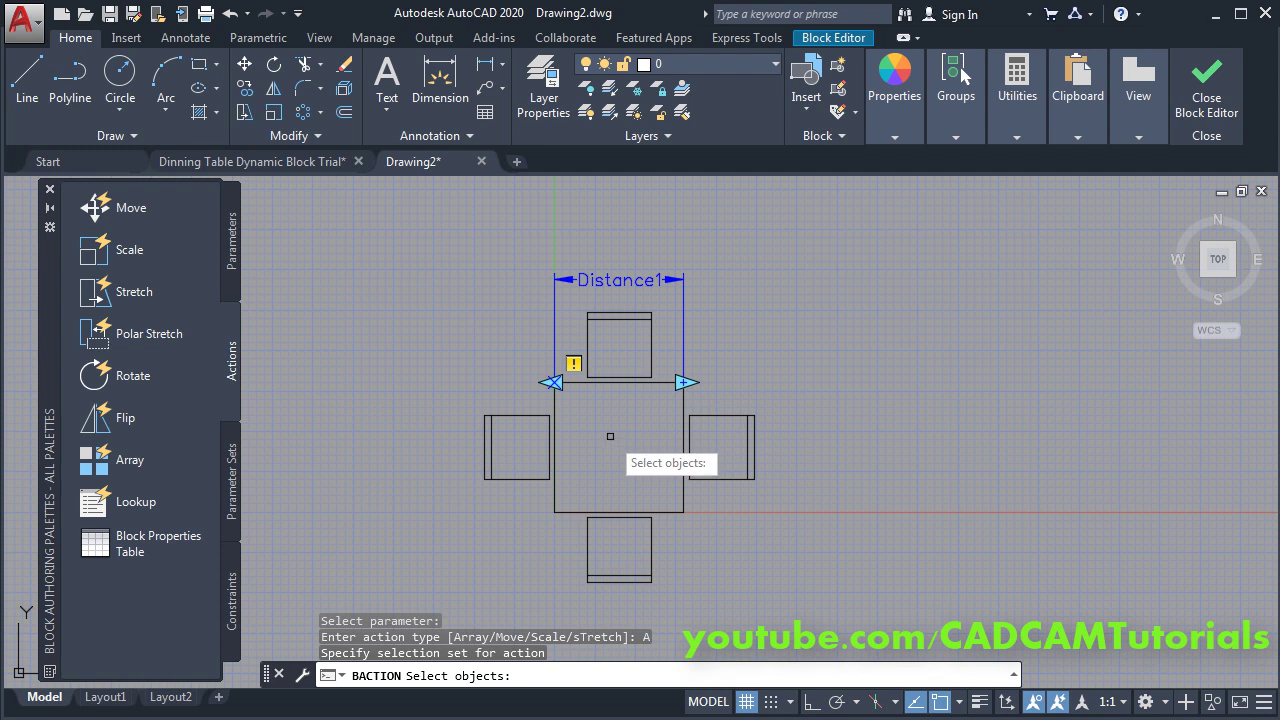
pyautogui.click(576, 296)
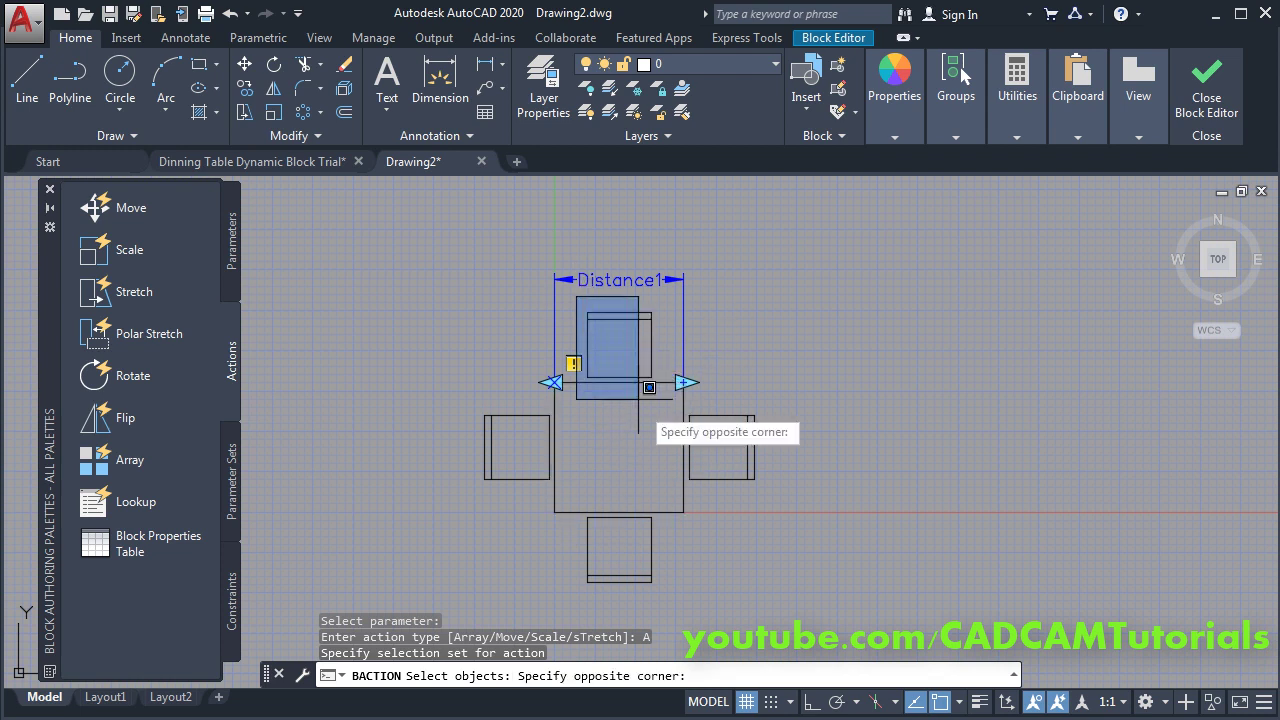
pyautogui.click(671, 593)
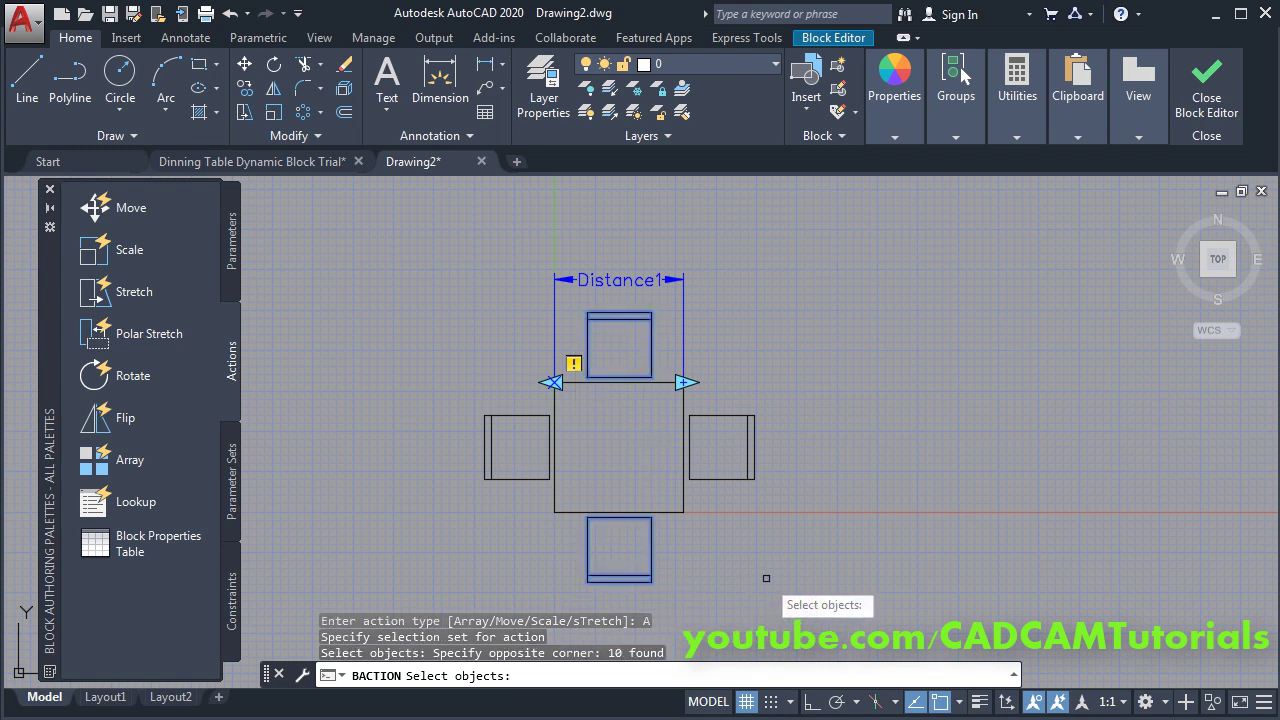
pyautogui.press('Return')
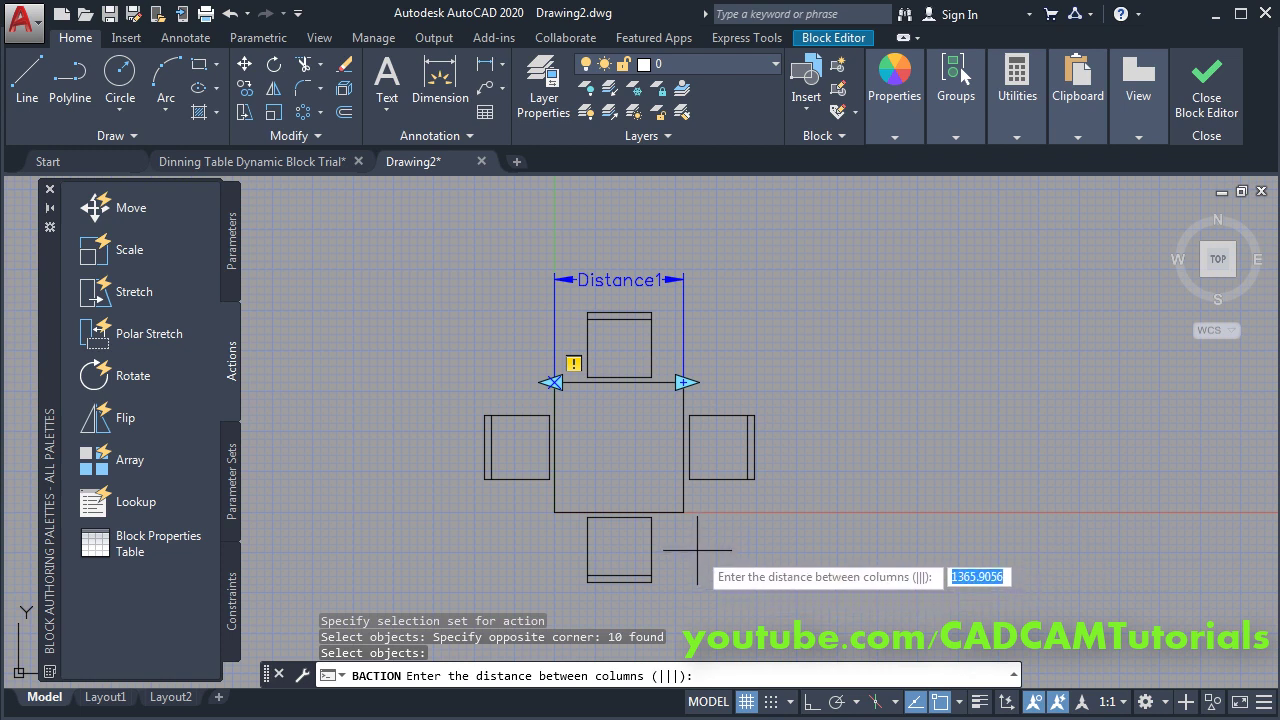
pyautogui.write('800')
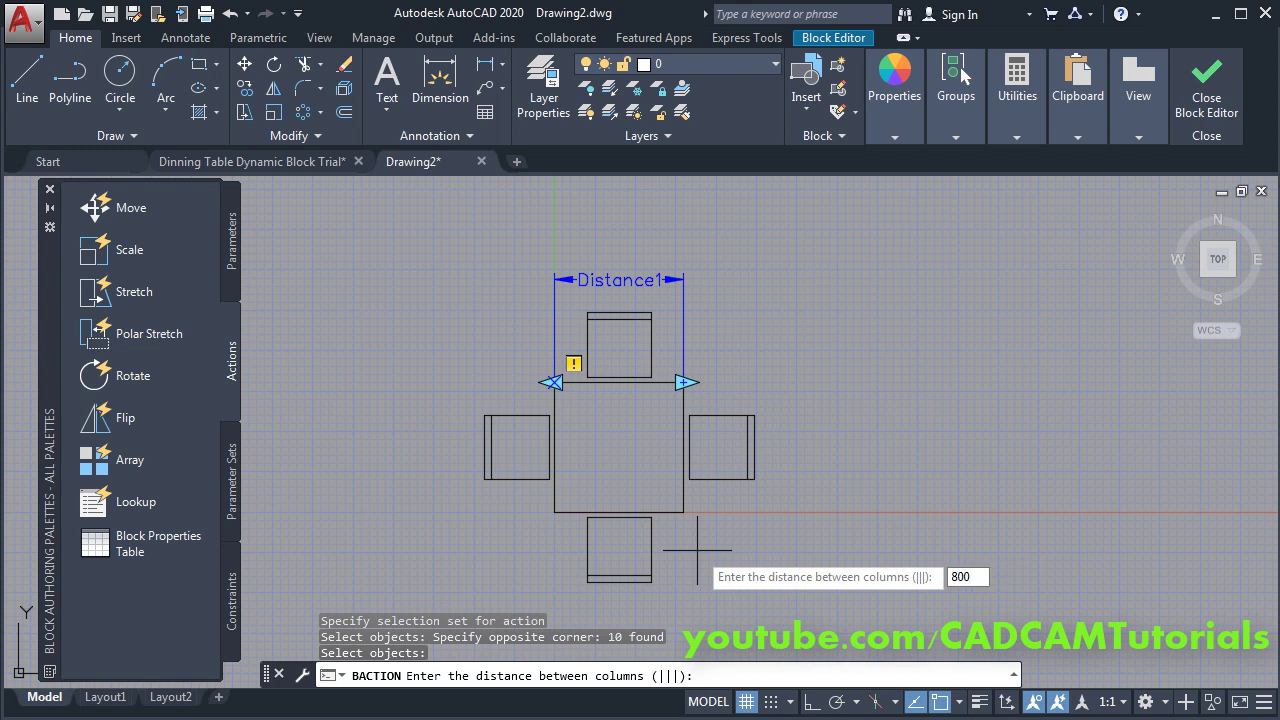
pyautogui.press('Return')
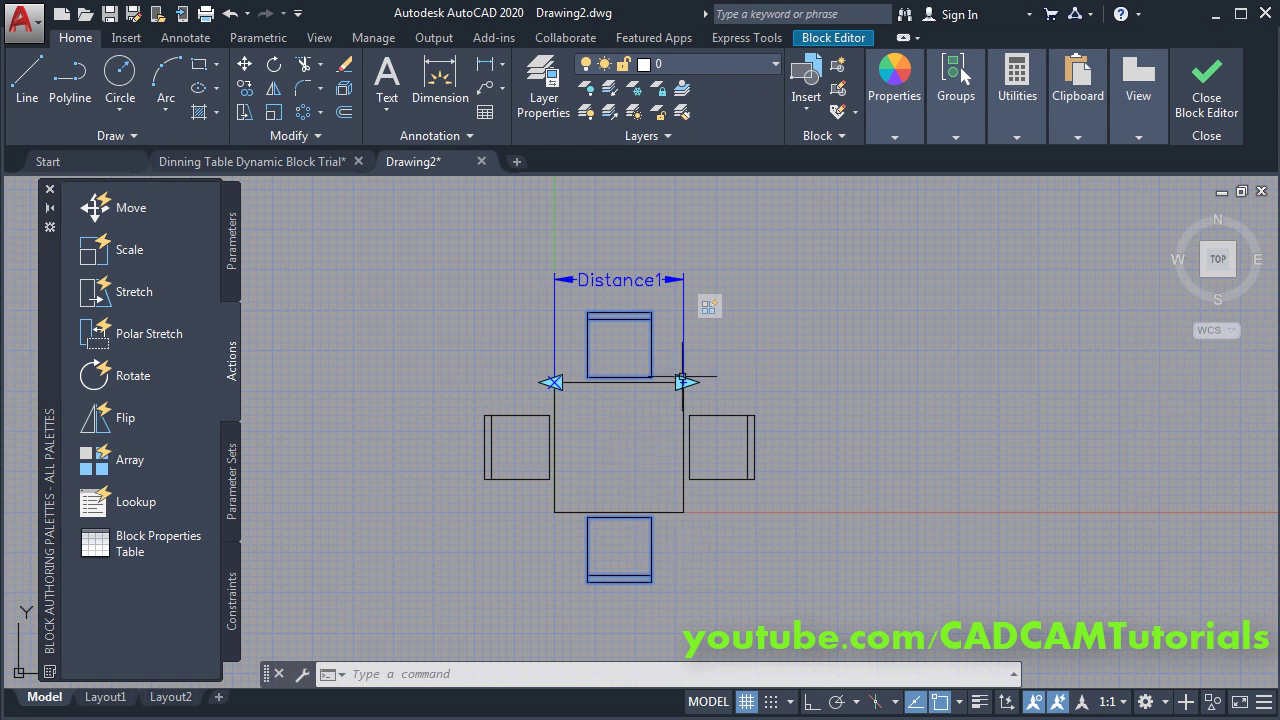
# Step: Test the block by stretching the array grips at both ends of the table's top edge outward, closing the test window when done
pyautogui.click(833, 38)
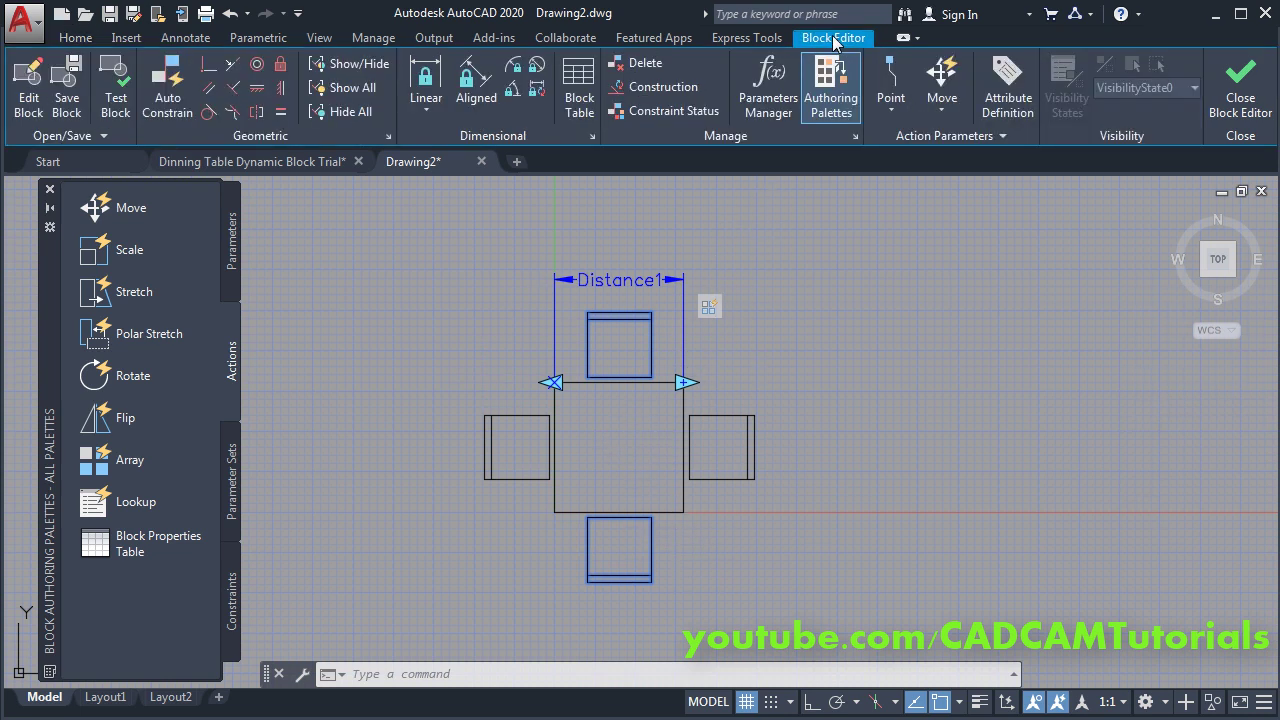
pyautogui.click(116, 100)
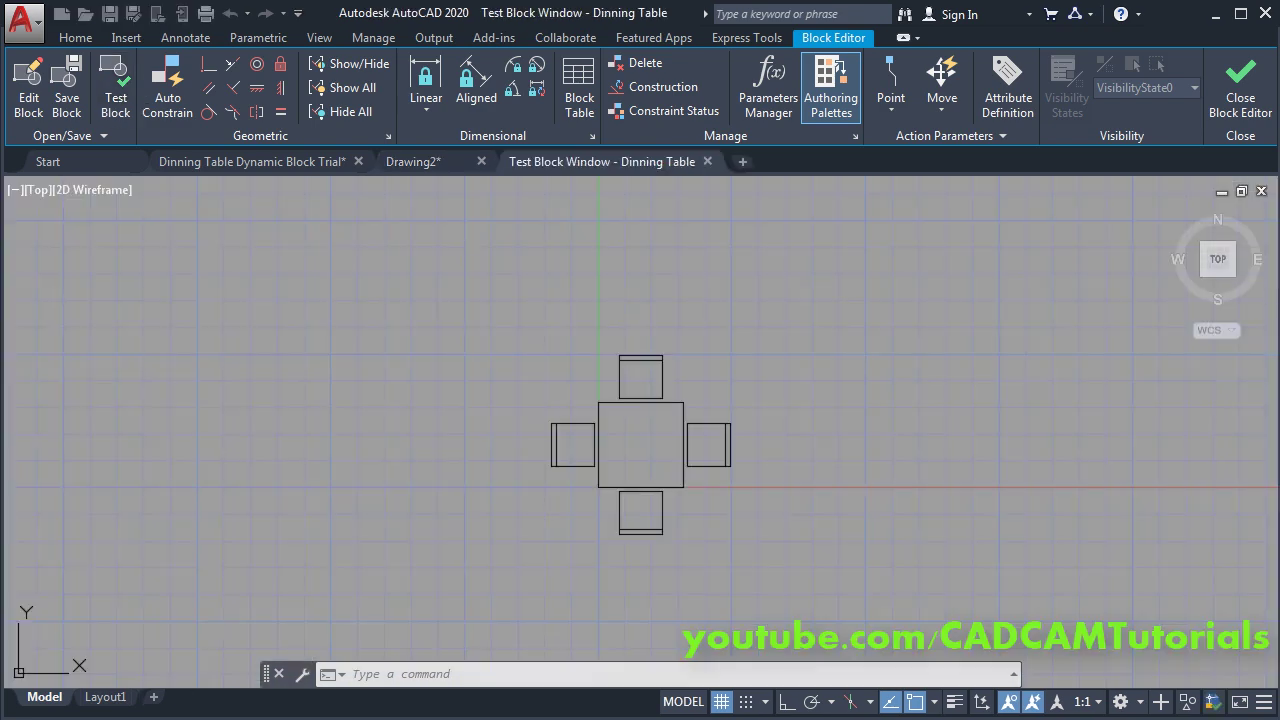
pyautogui.click(606, 487)
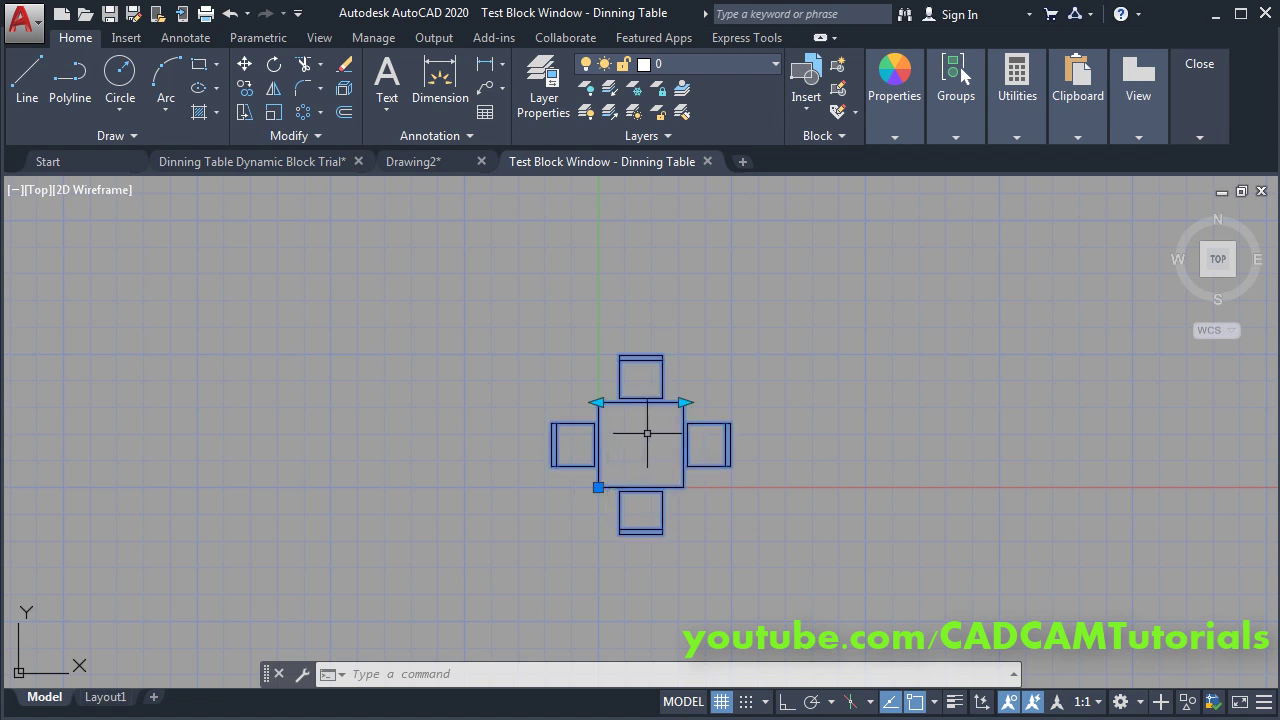
pyautogui.click(684, 402)
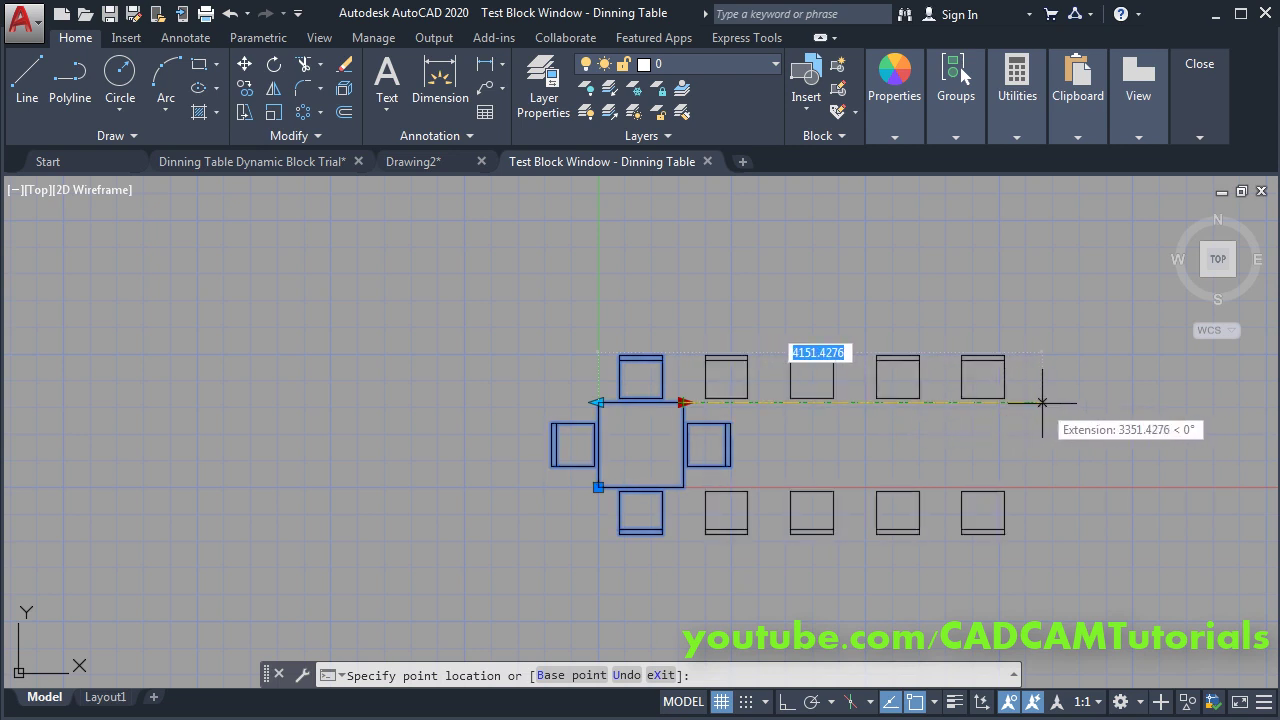
pyautogui.click(1042, 402)
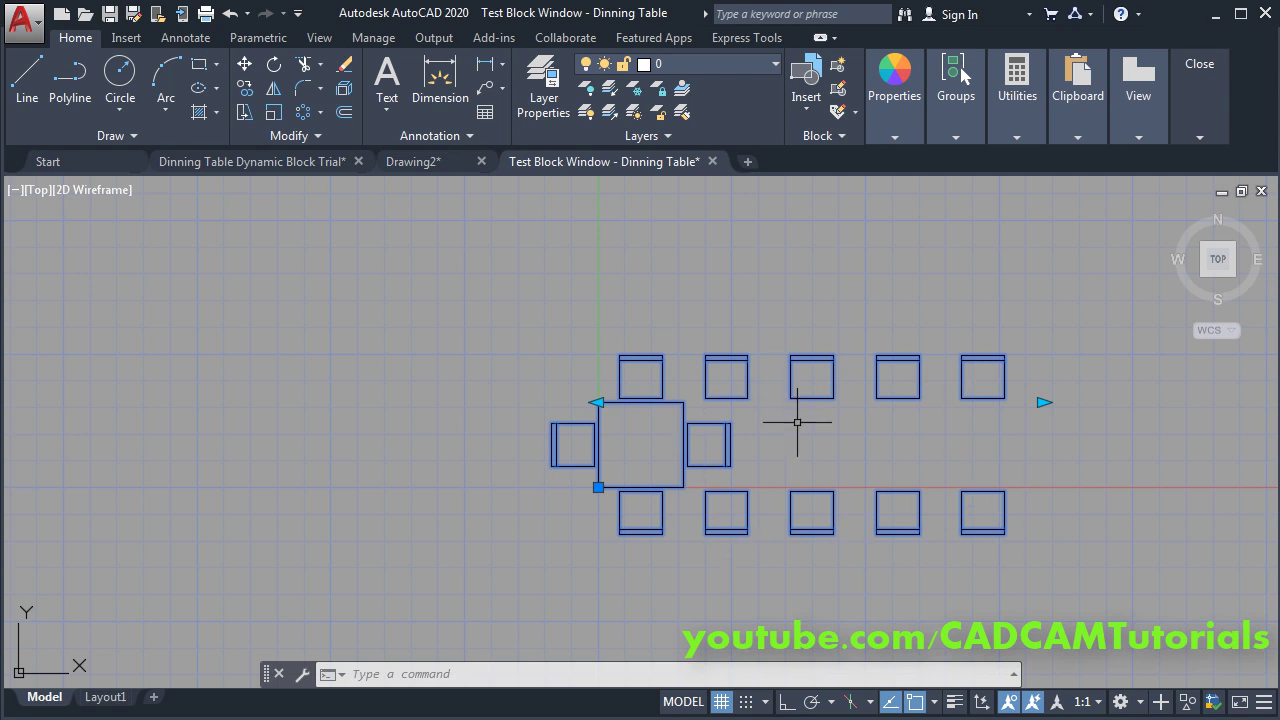
pyautogui.click(598, 402)
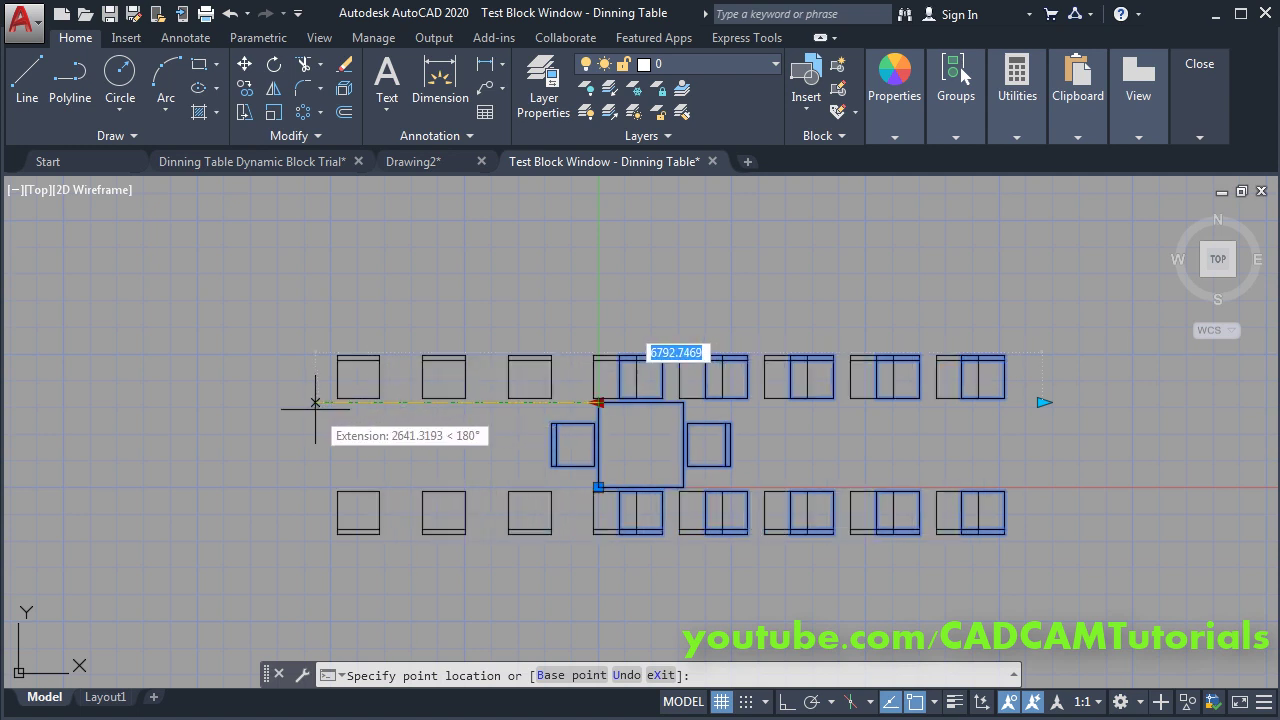
pyautogui.click(313, 408)
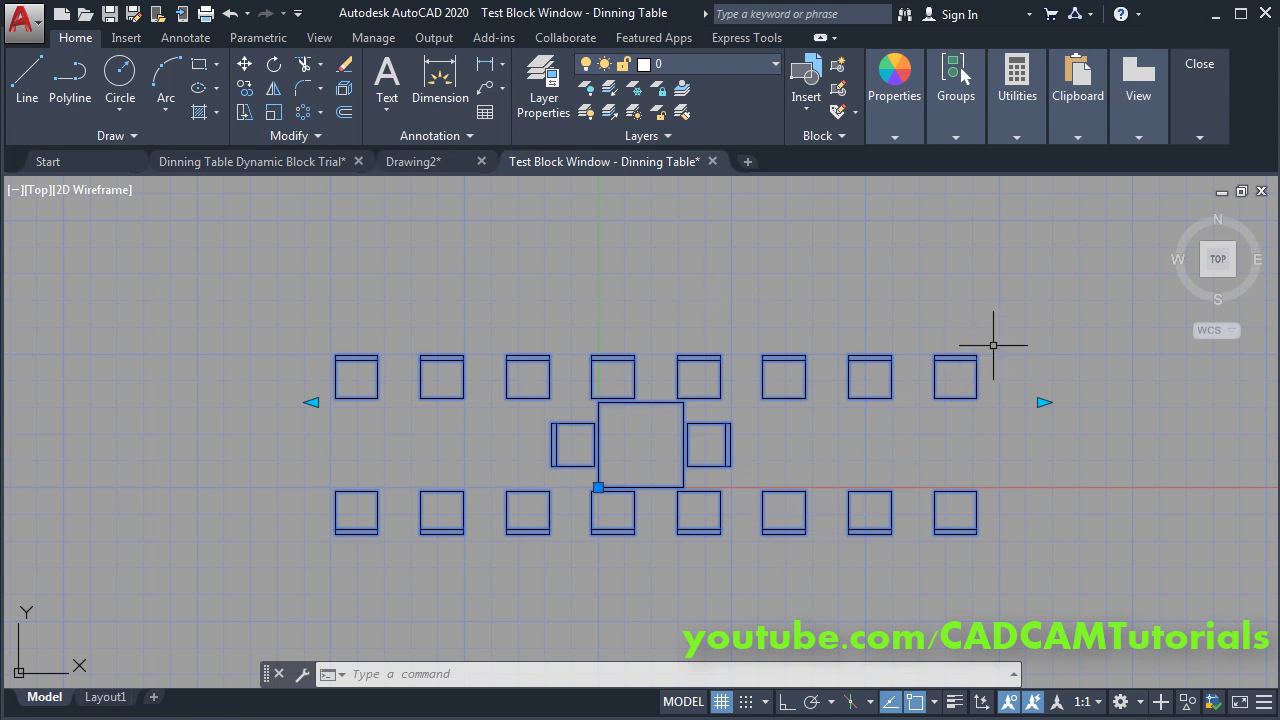
pyautogui.moveTo(1203, 126)
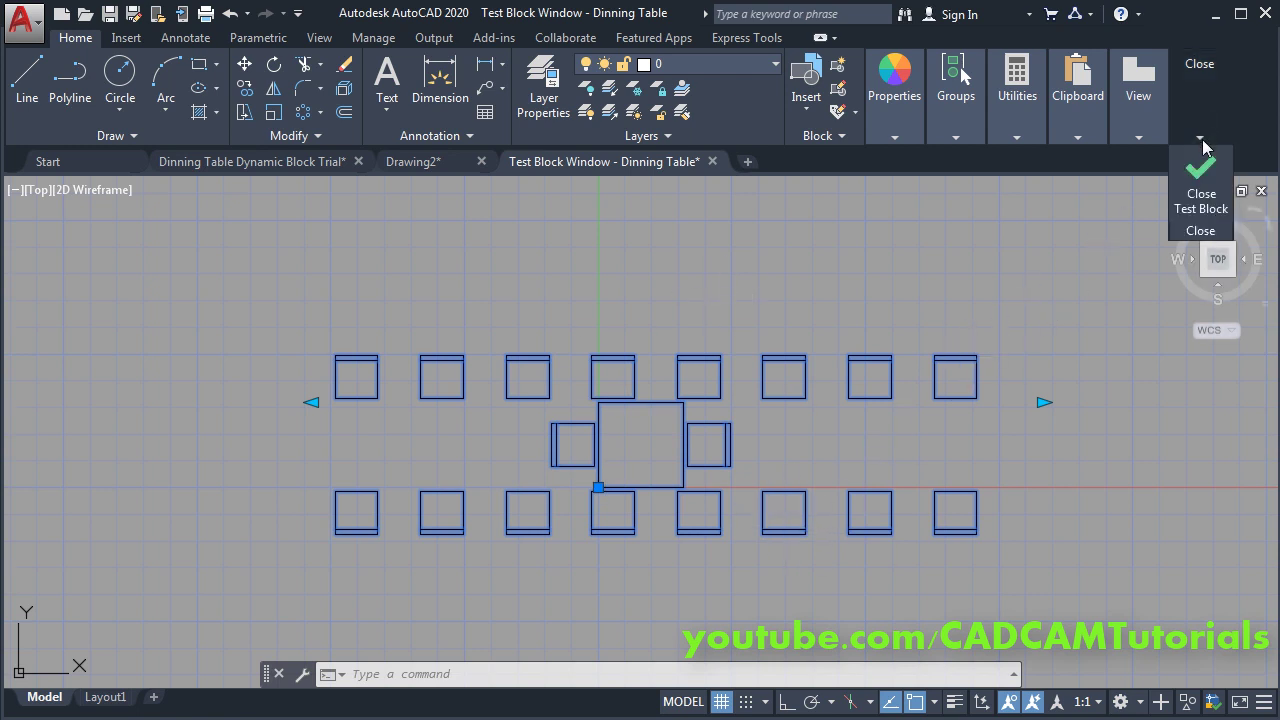
pyautogui.click(1202, 200)
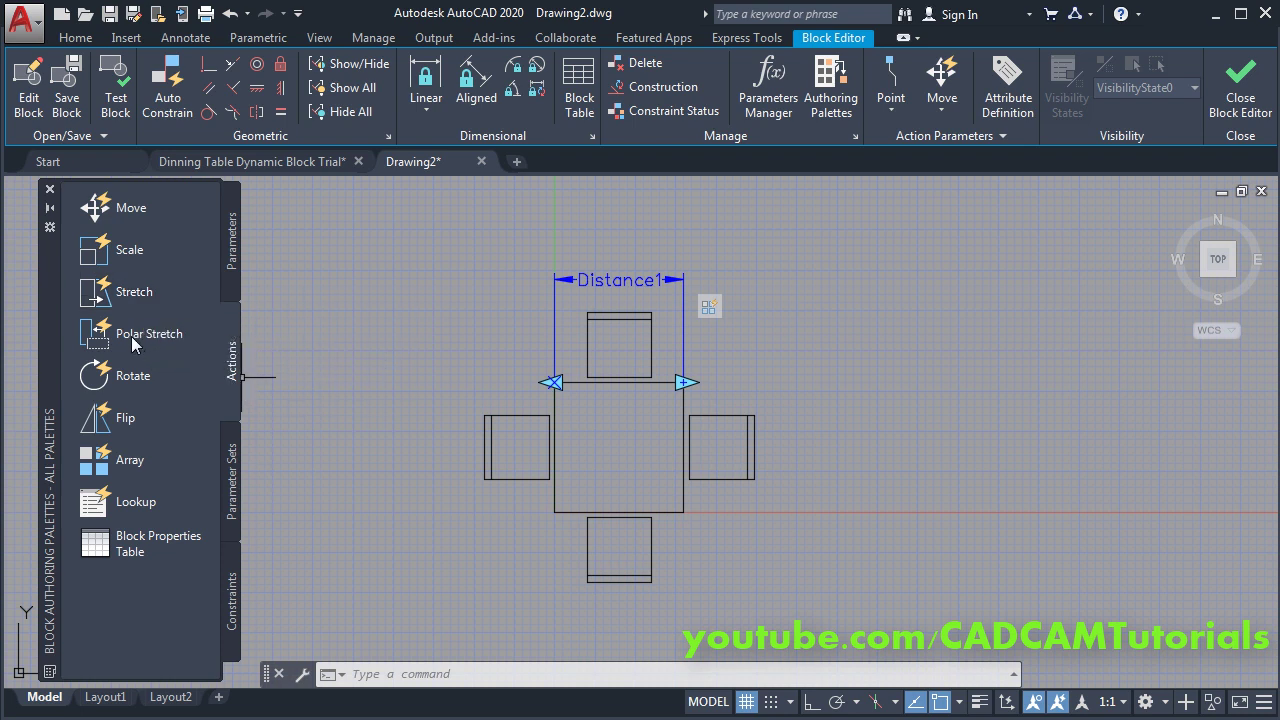
# Step: Assign a Stretch action to the linear parameter's left point, framing and selecting the left chair and the table's left side
pyautogui.click(124, 300)
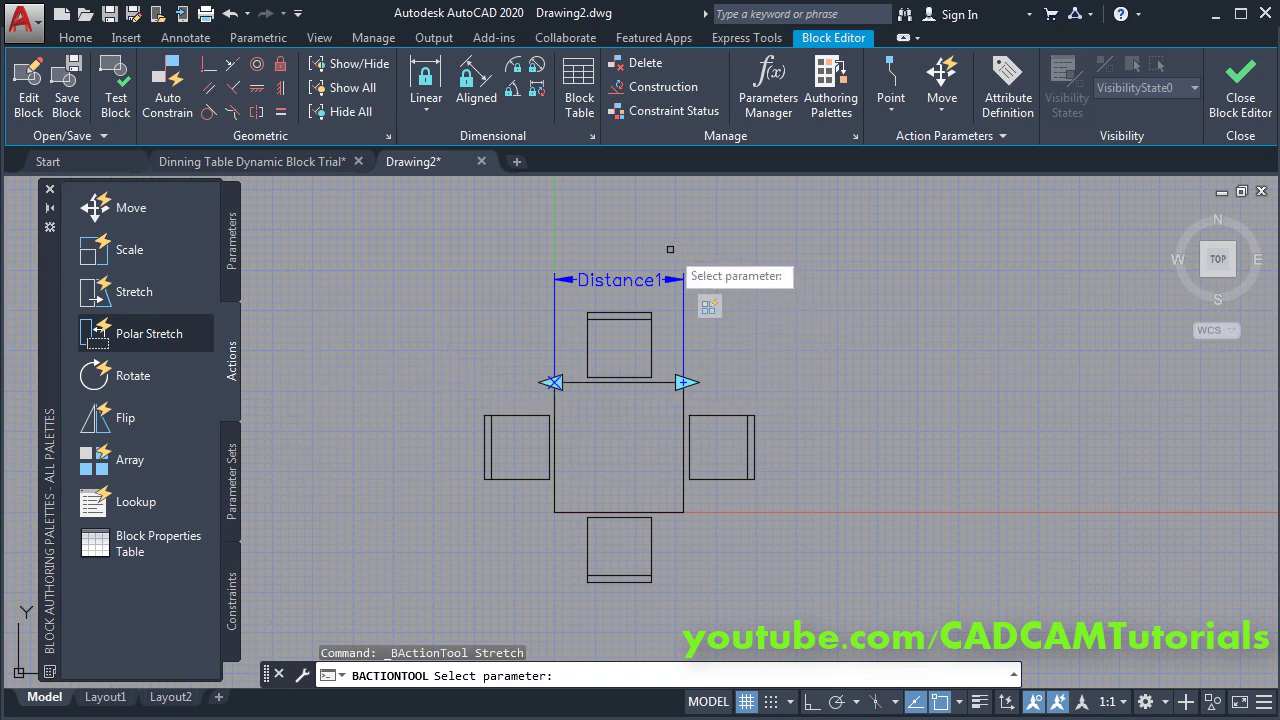
pyautogui.click(623, 285)
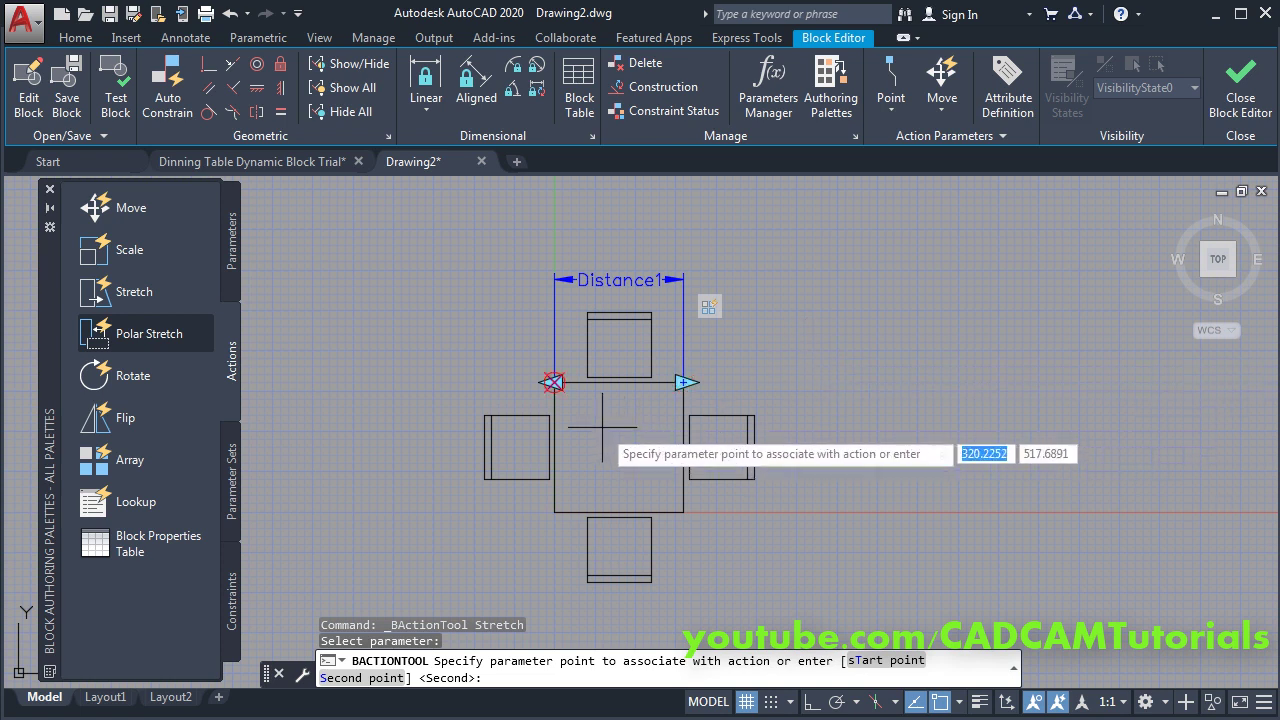
pyautogui.click(554, 383)
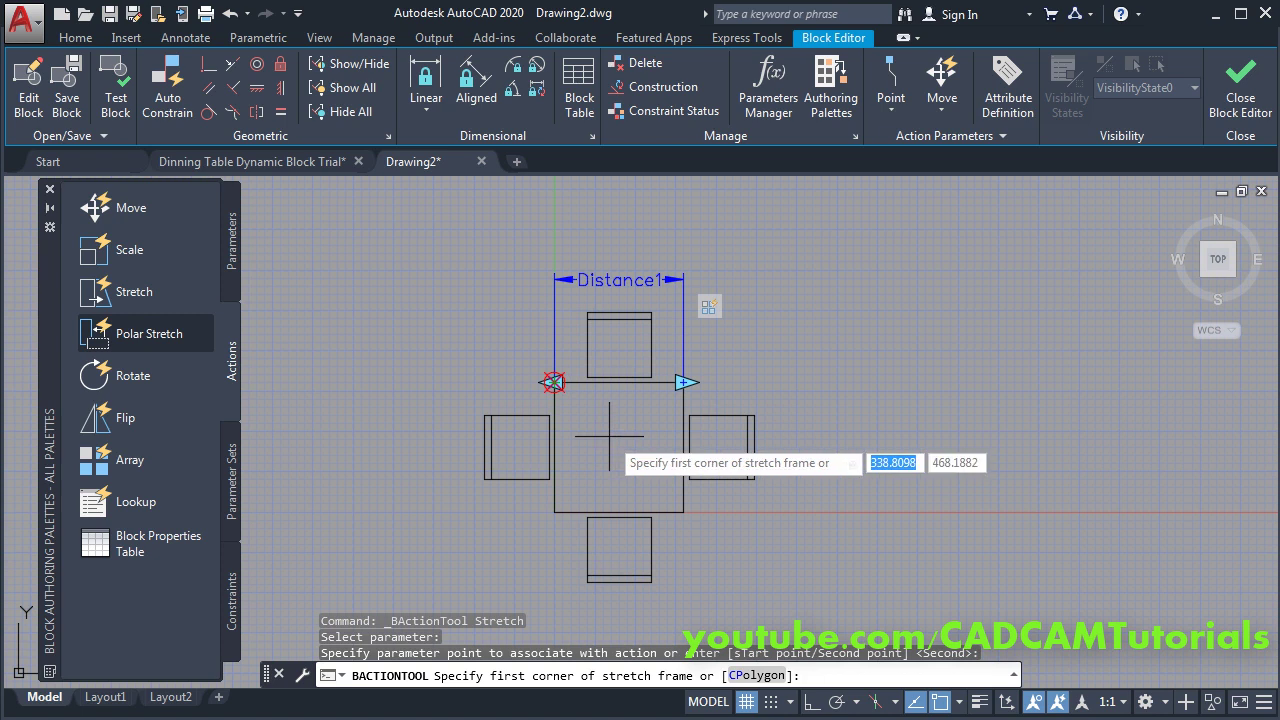
pyautogui.click(572, 351)
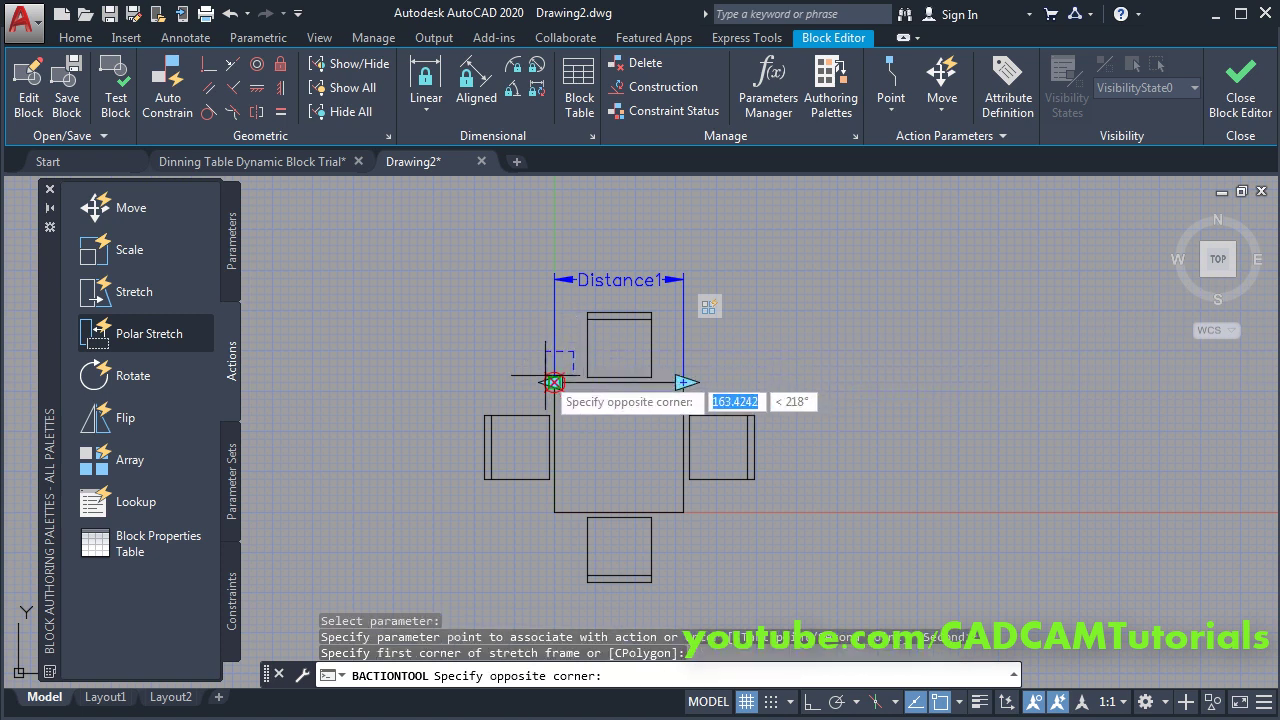
pyautogui.click(438, 562)
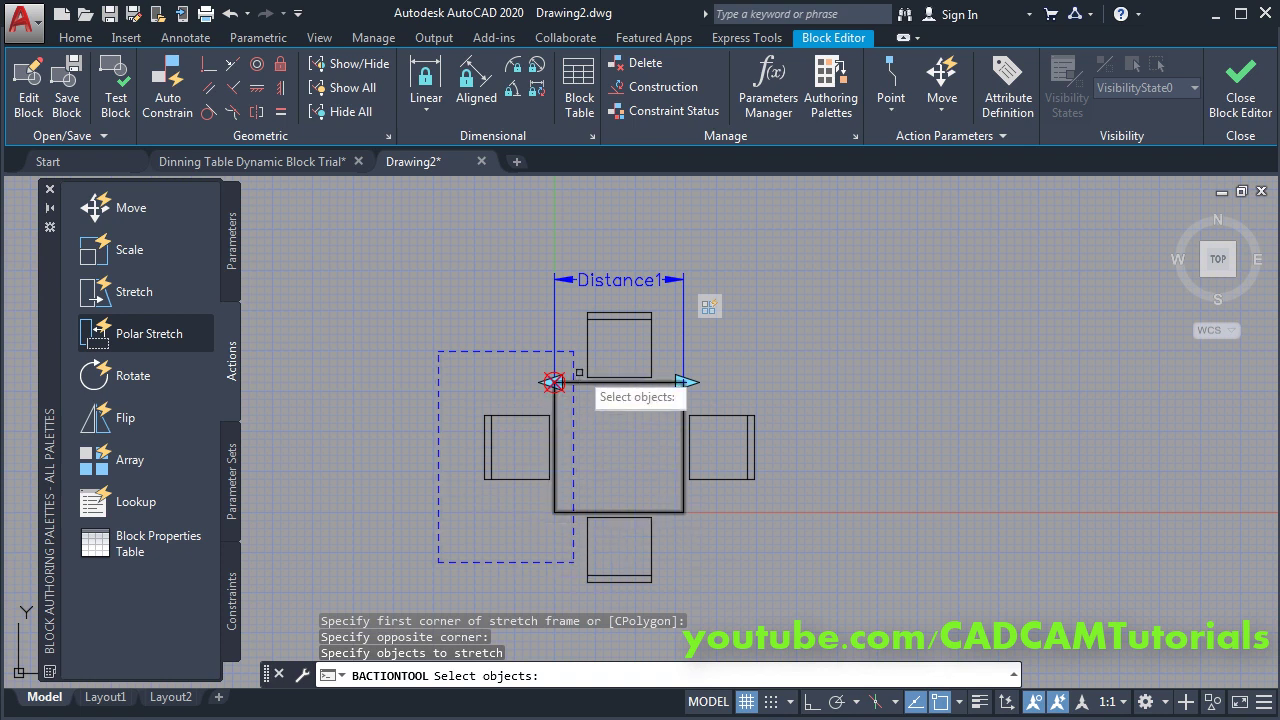
pyautogui.click(574, 341)
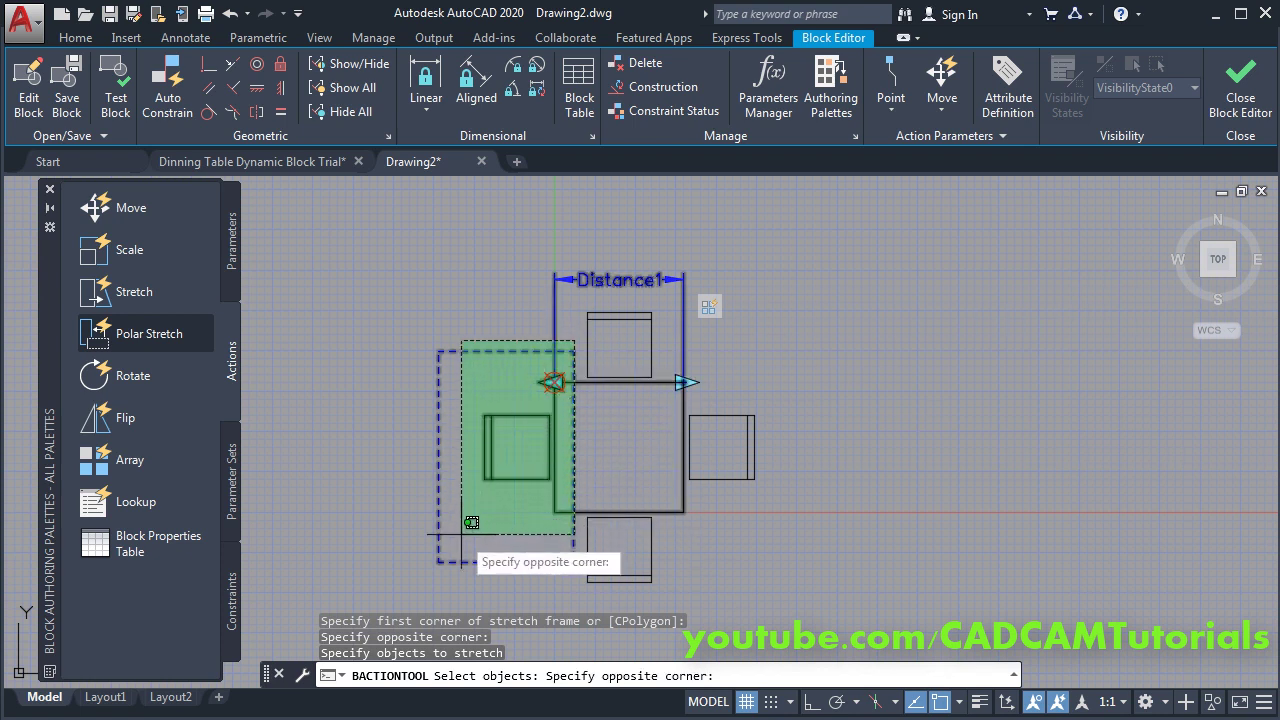
pyautogui.click(459, 568)
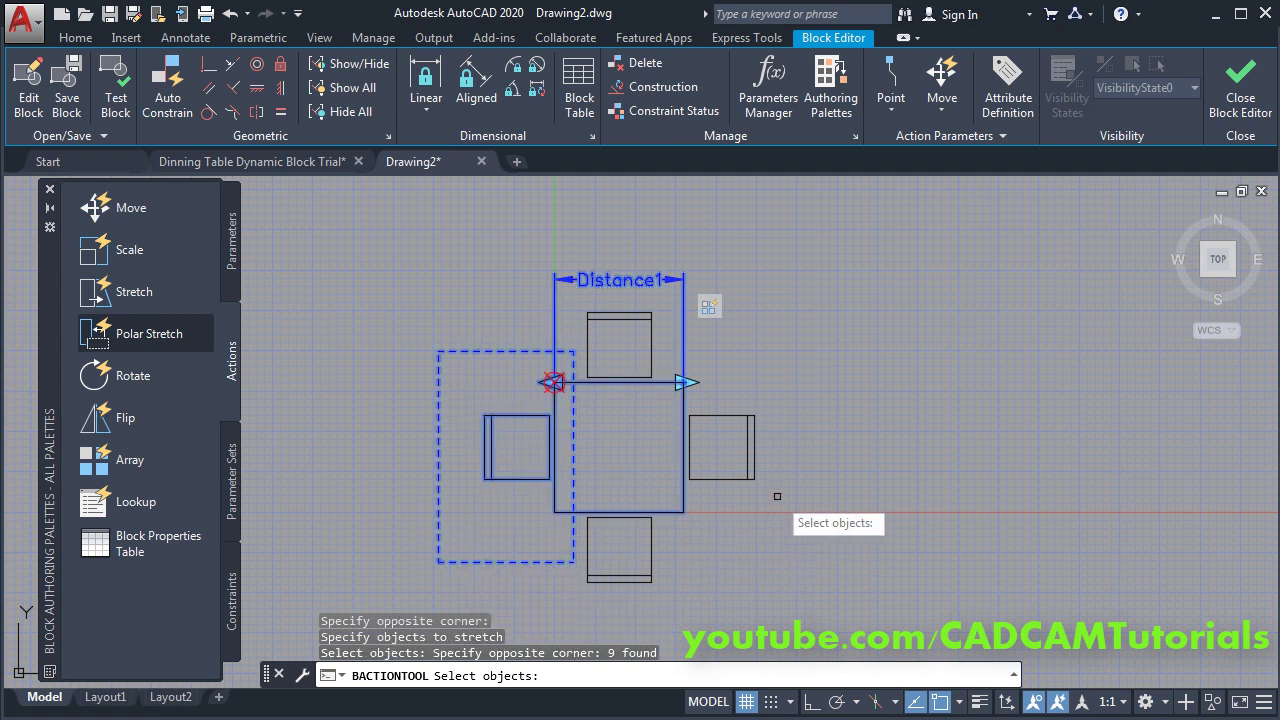
pyautogui.press('Return')
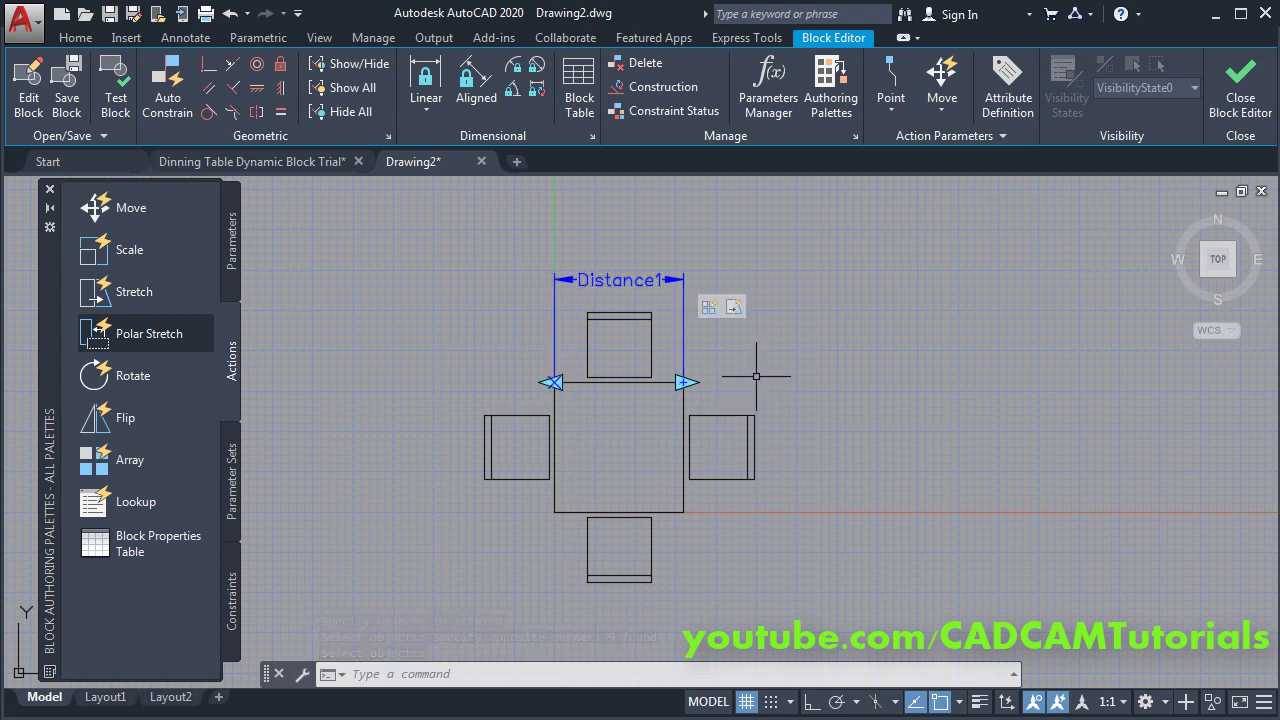
# Step: Test the block's left stretch by extending the left grip and the right grip outward, closing the test window when done
pyautogui.click(118, 100)
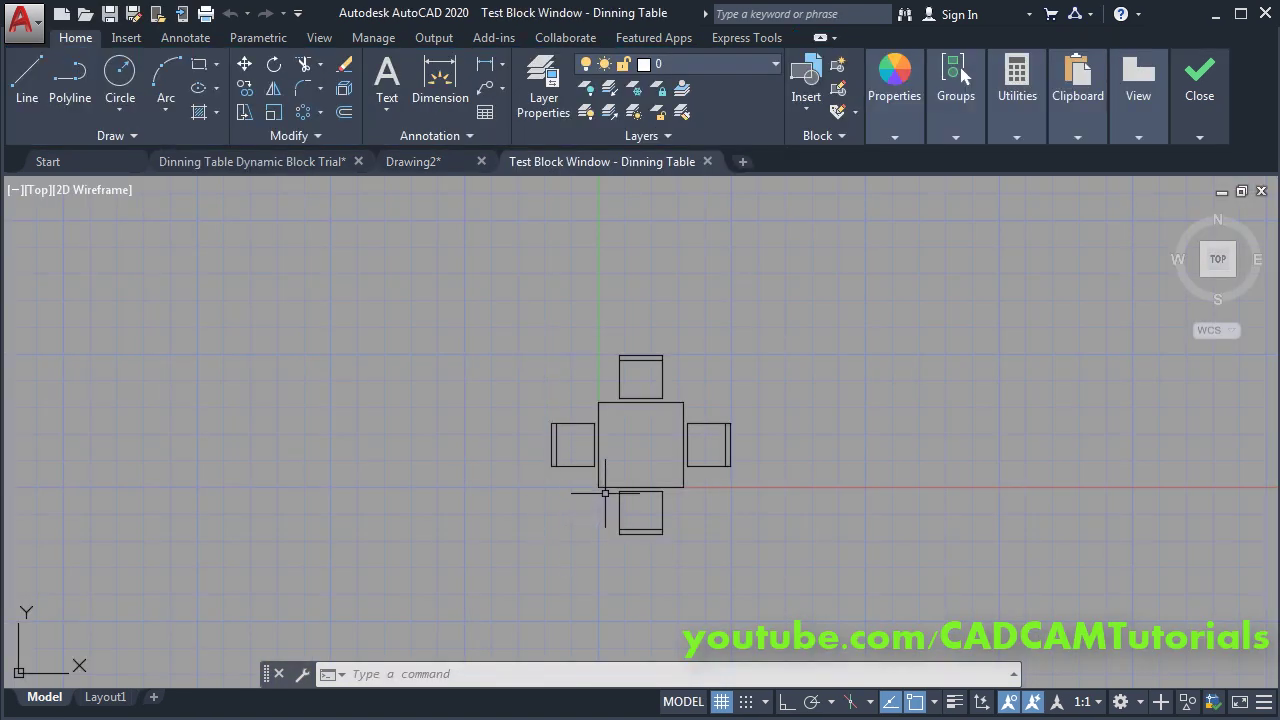
pyautogui.click(631, 485)
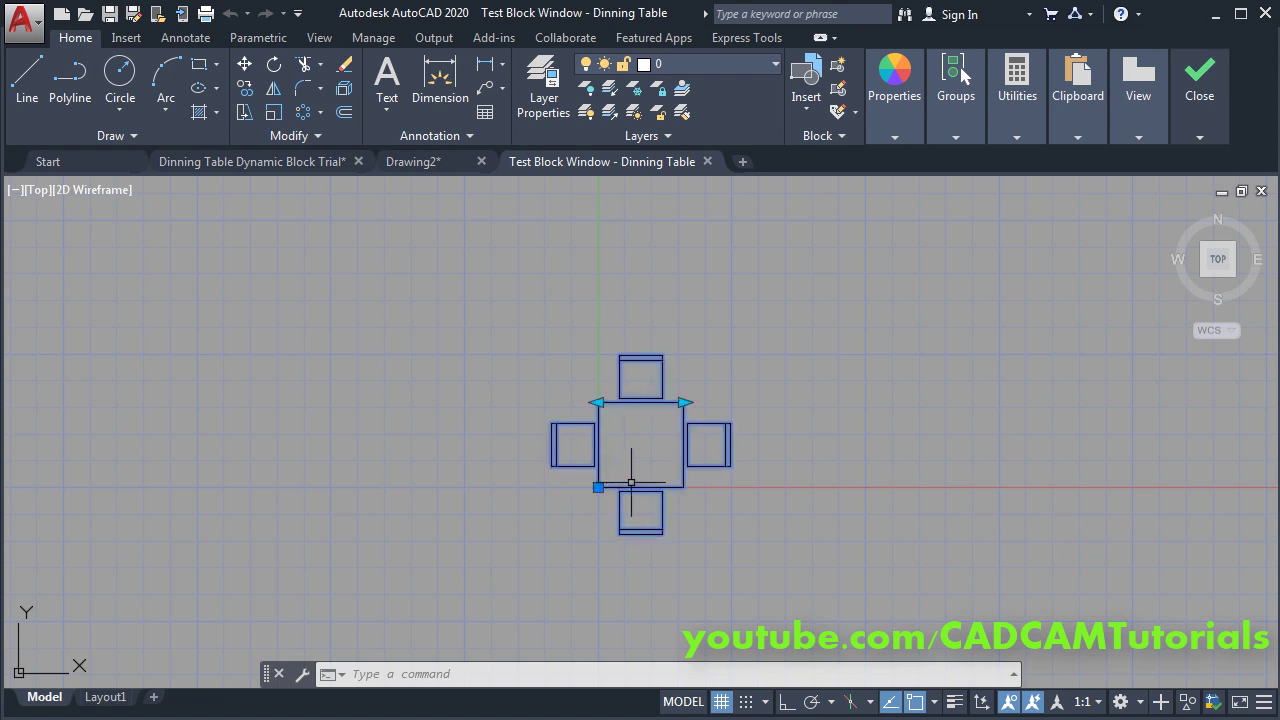
pyautogui.click(598, 402)
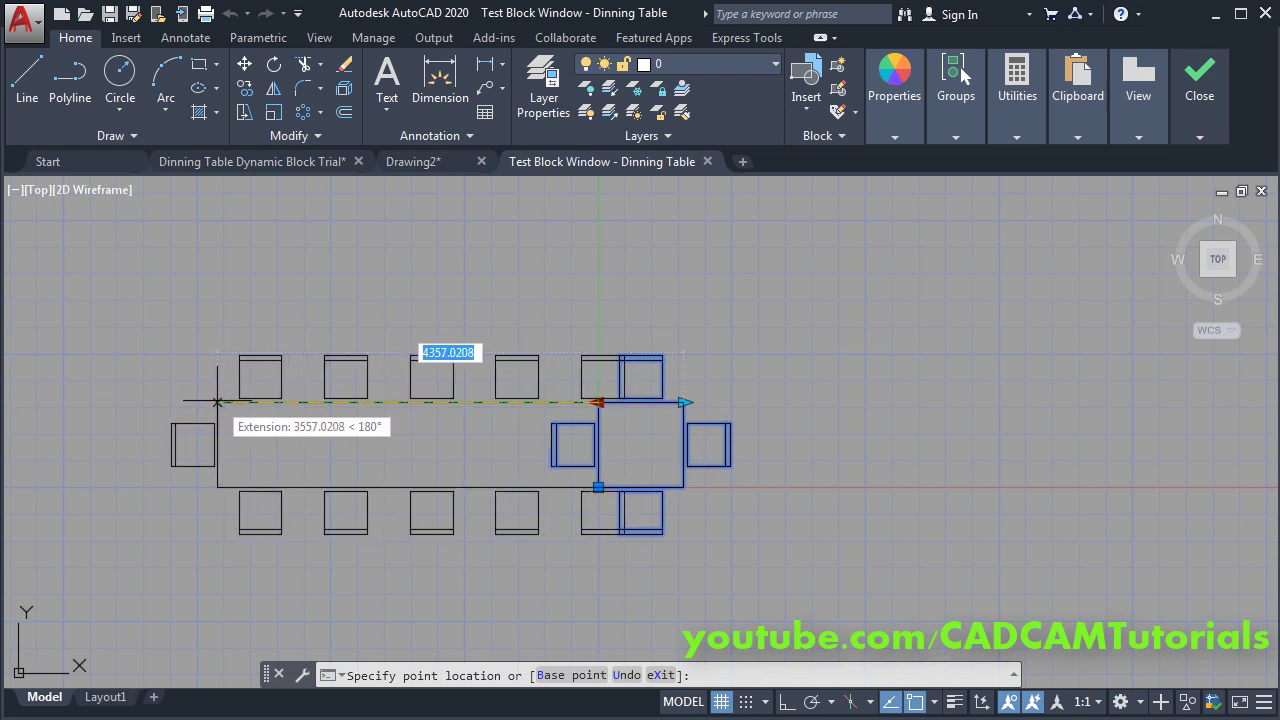
pyautogui.click(197, 402)
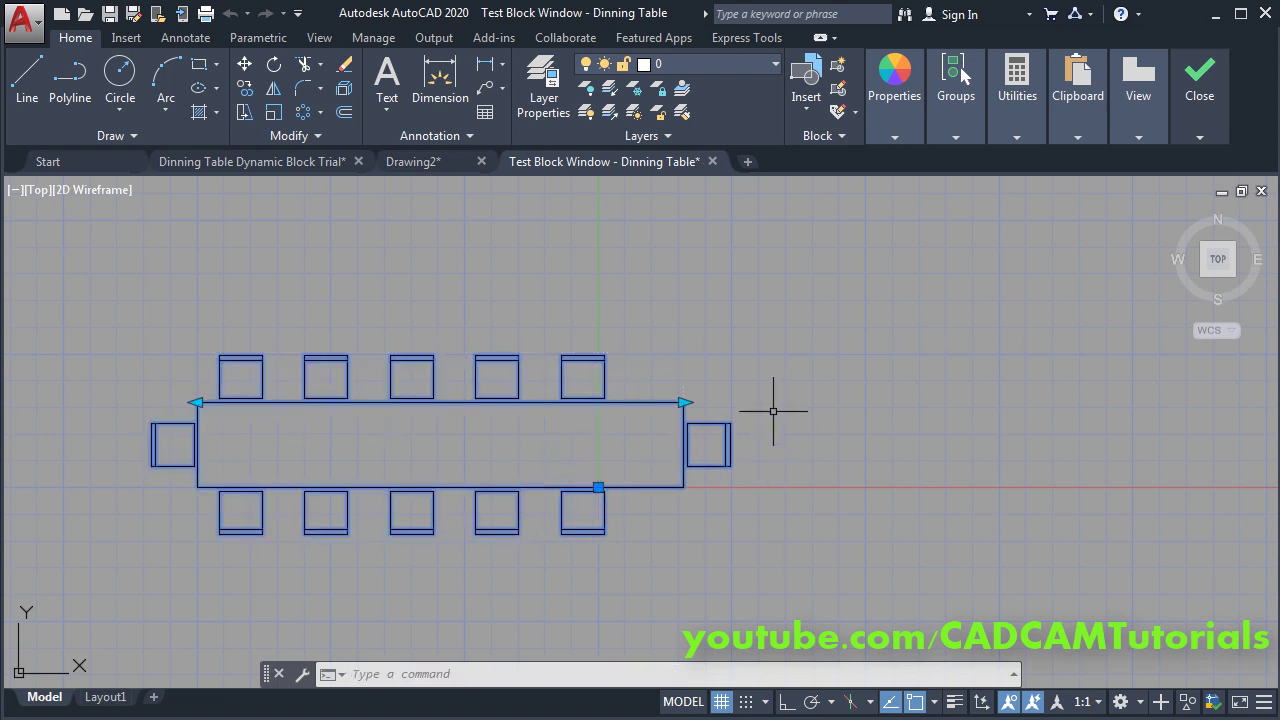
pyautogui.click(684, 402)
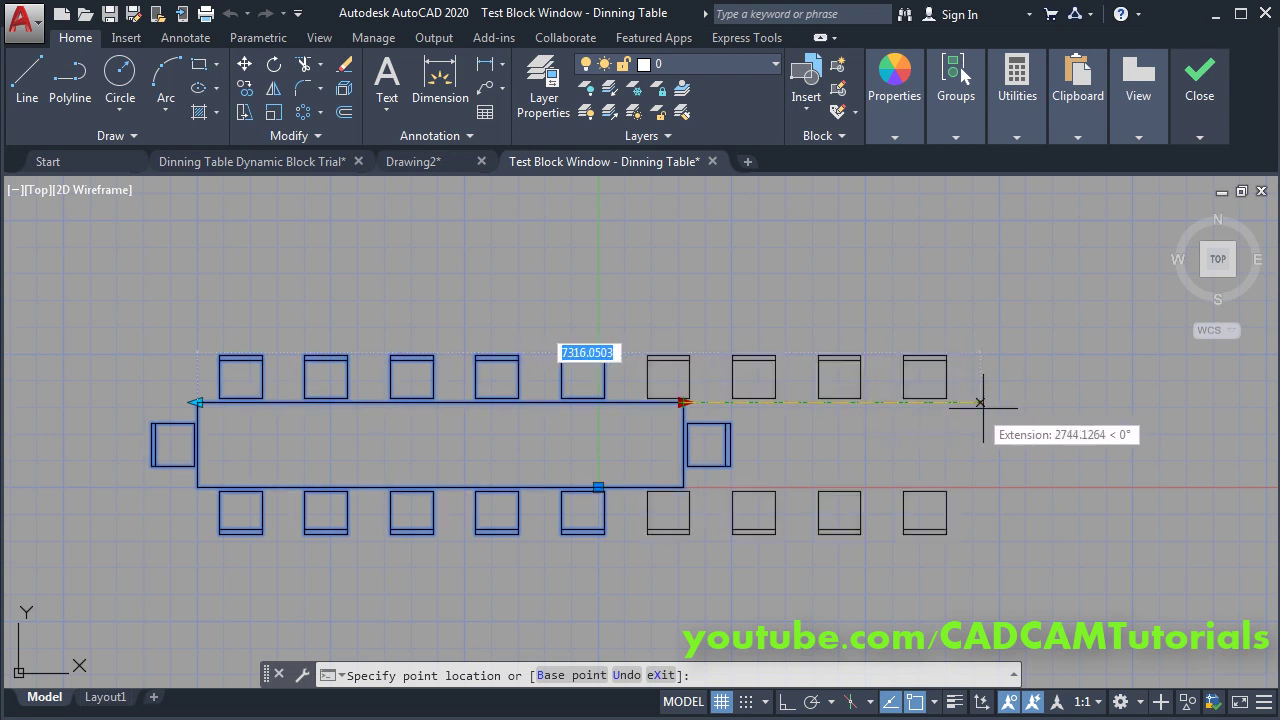
pyautogui.click(992, 403)
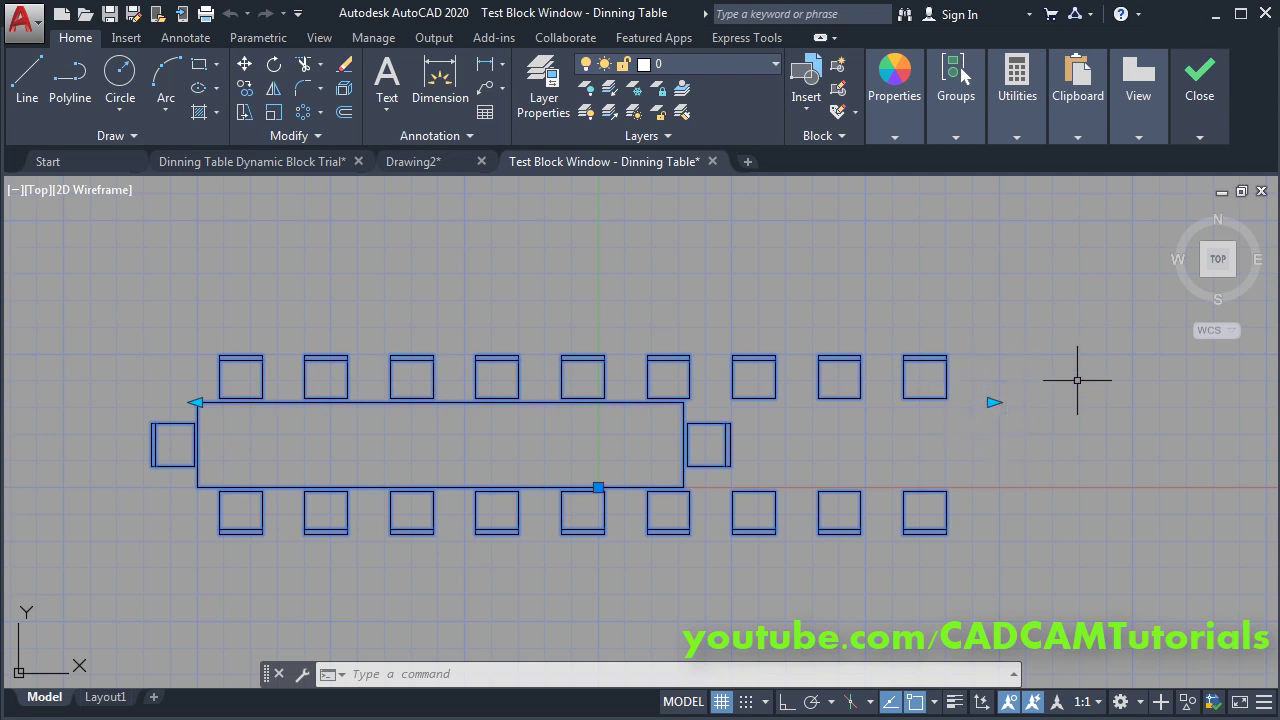
pyautogui.click(1201, 134)
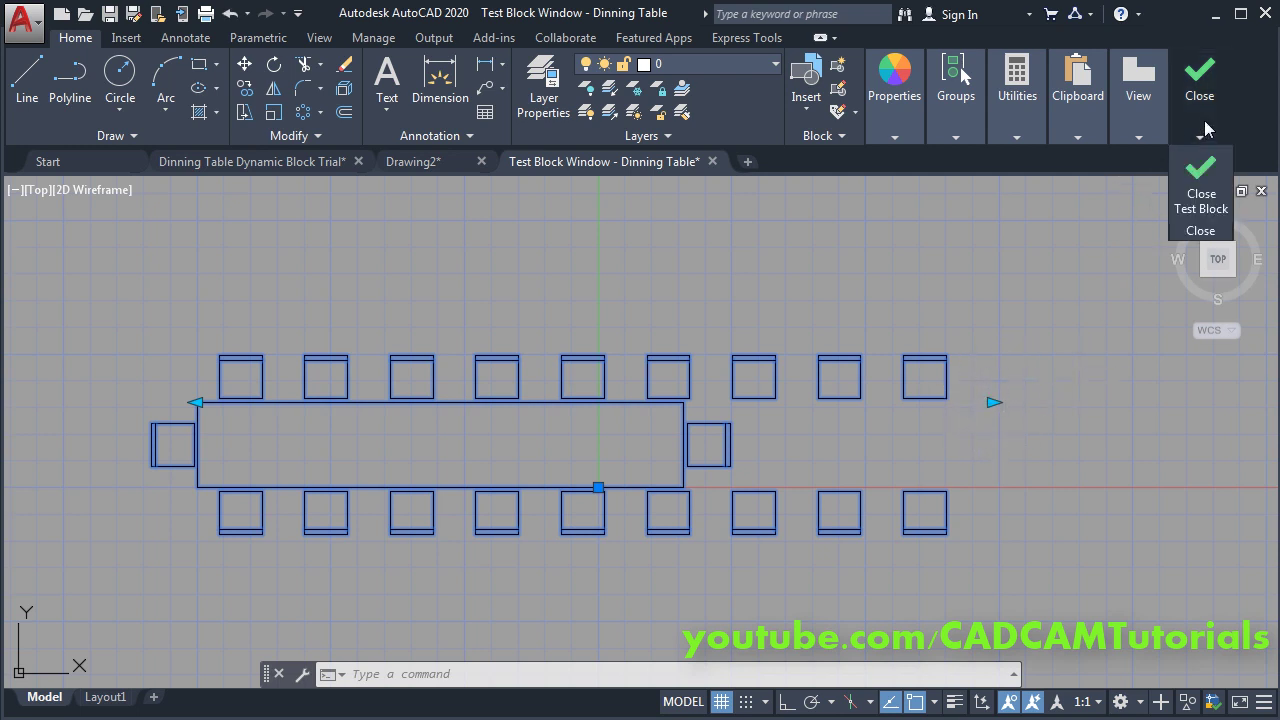
pyautogui.click(1203, 198)
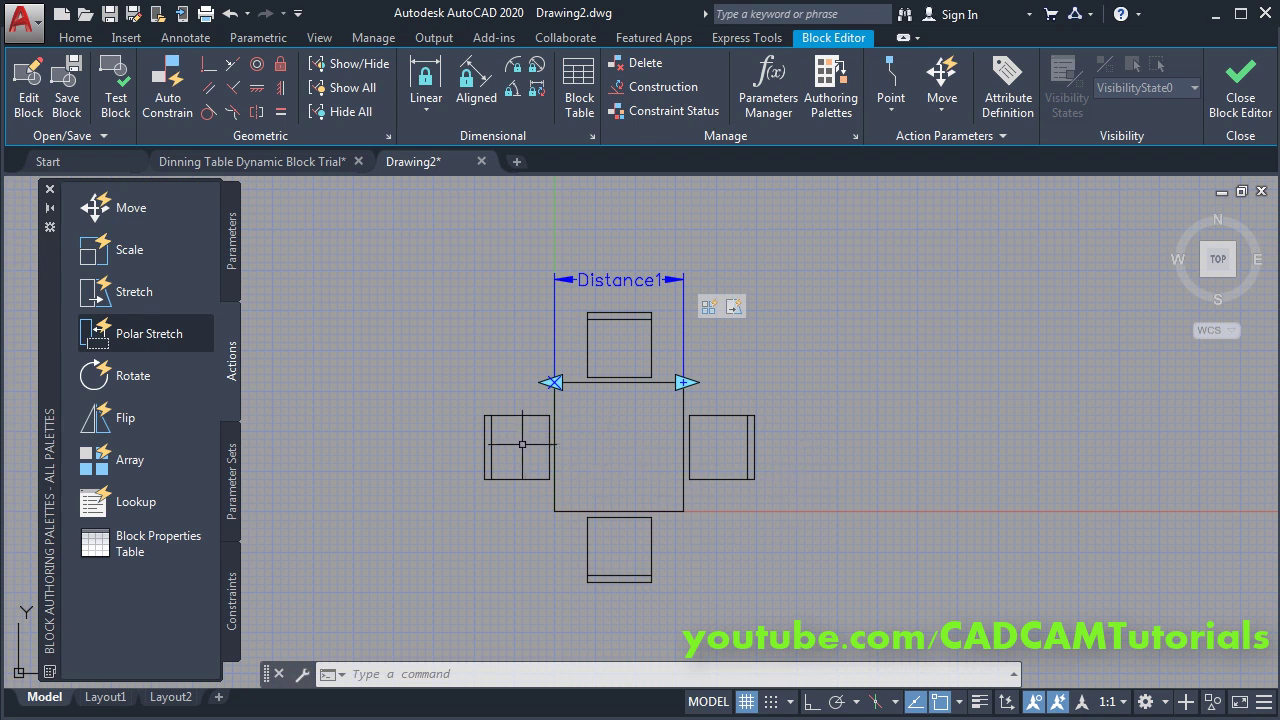
# Step: Assign a Stretch action to the linear parameter's right point, framing and selecting the right chair and the table's right side
pyautogui.click(130, 297)
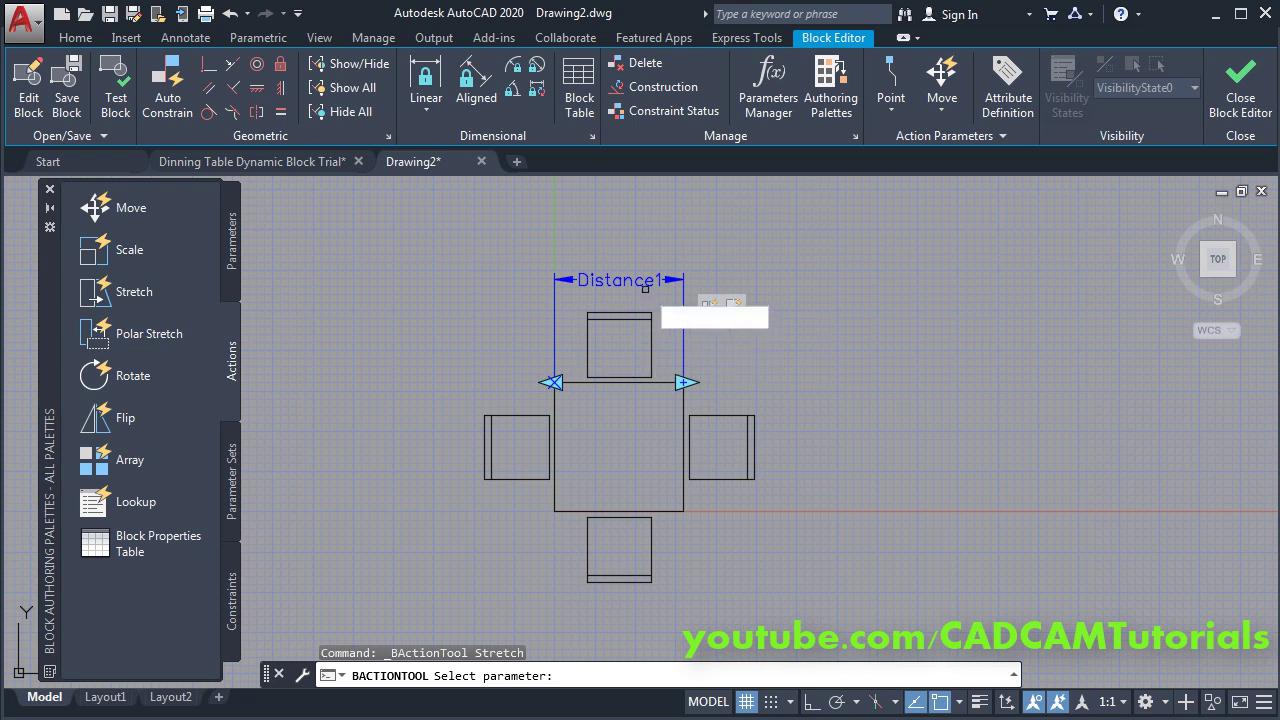
pyautogui.click(646, 289)
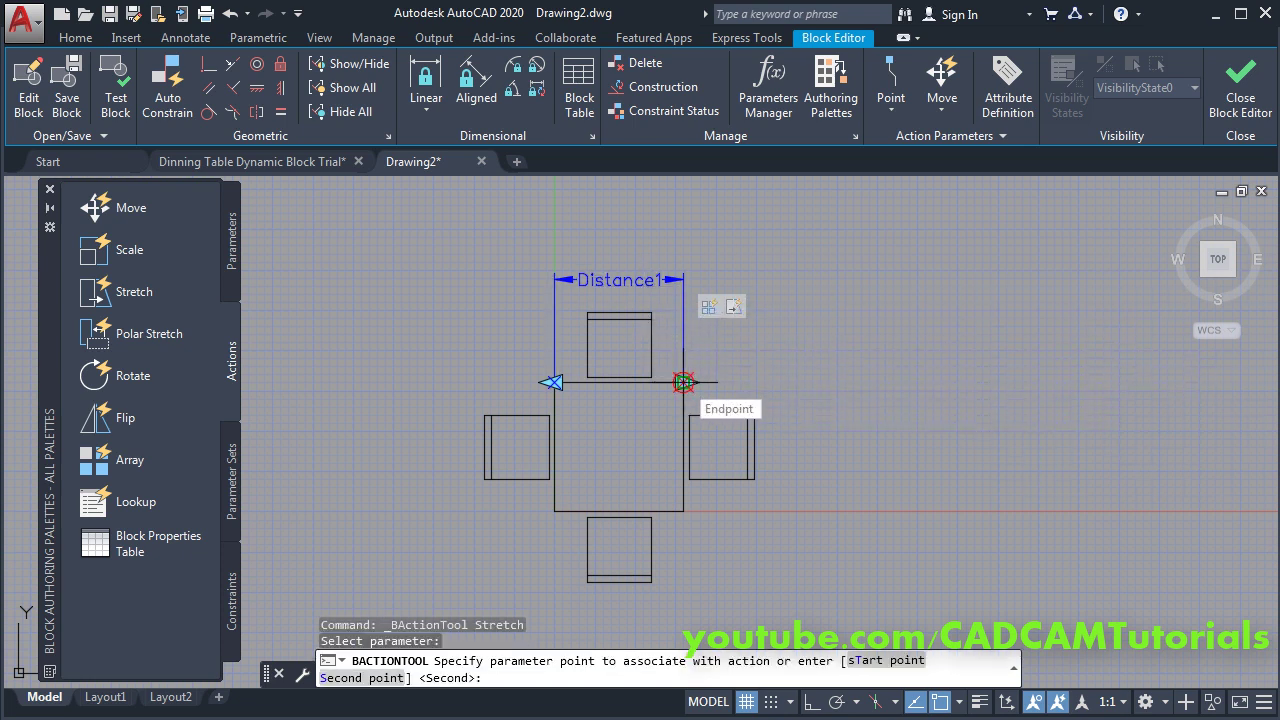
pyautogui.click(684, 382)
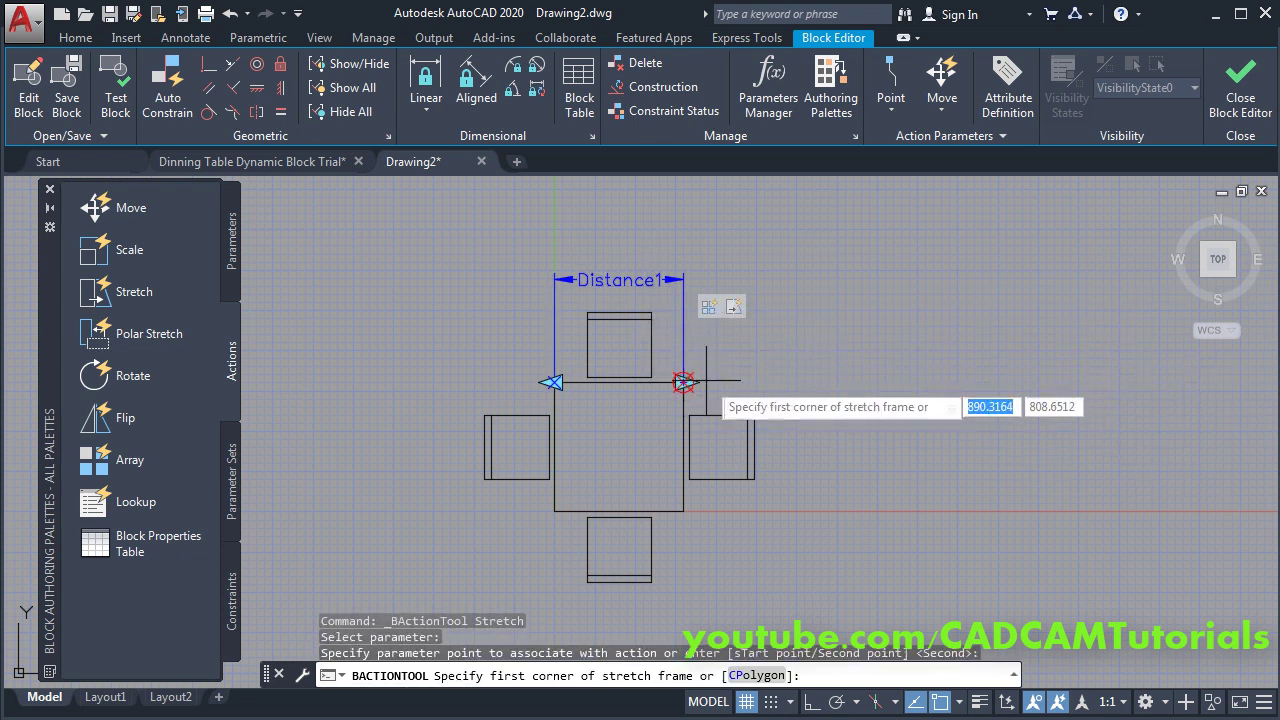
pyautogui.click(776, 338)
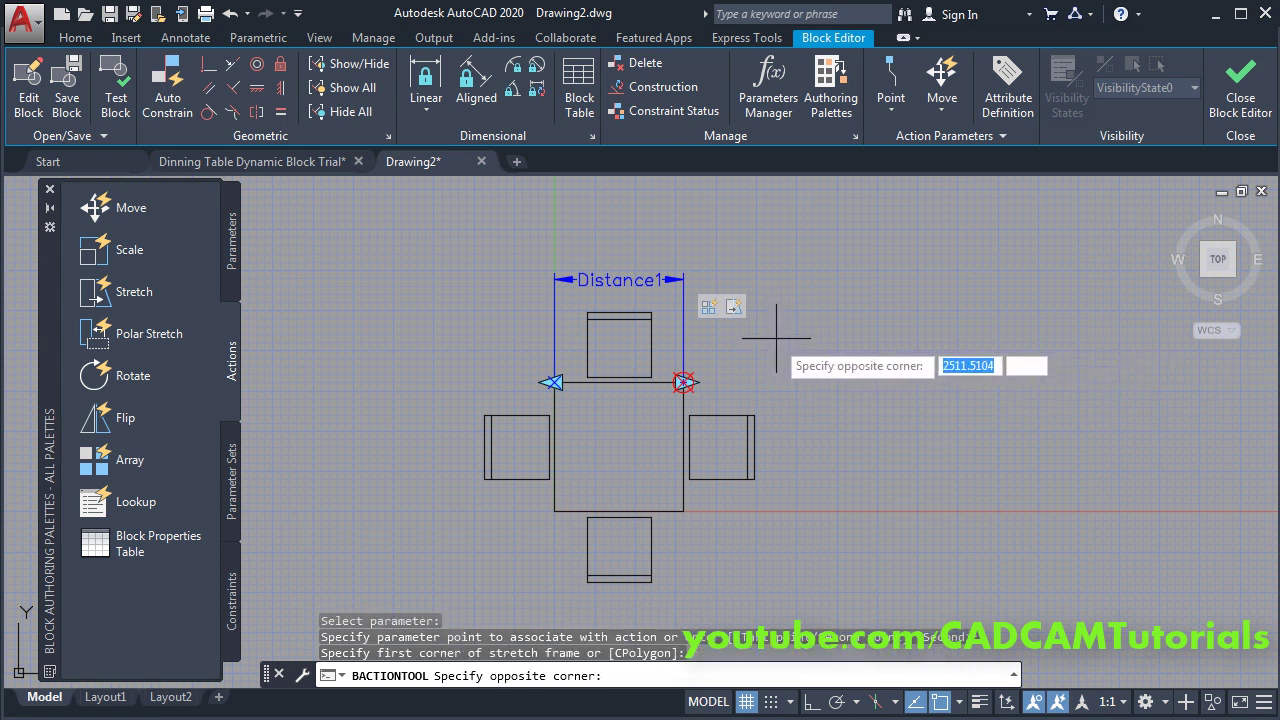
pyautogui.click(666, 548)
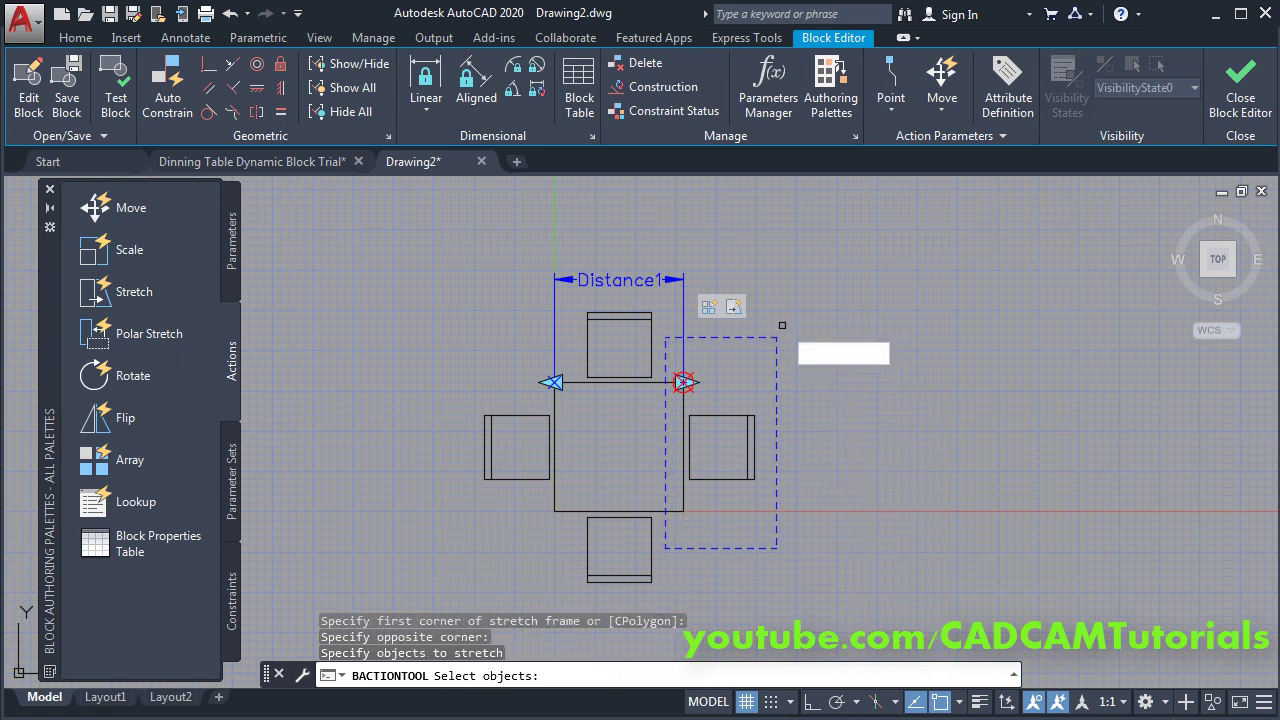
pyautogui.click(782, 331)
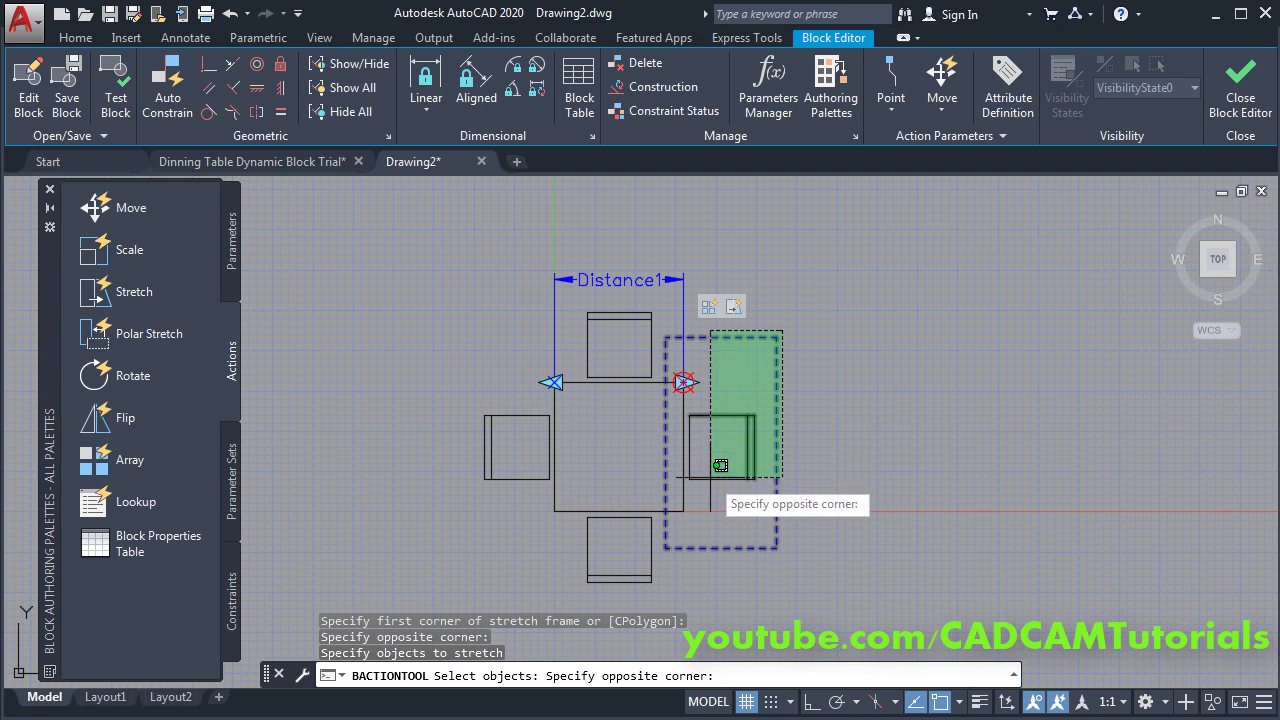
pyautogui.click(670, 543)
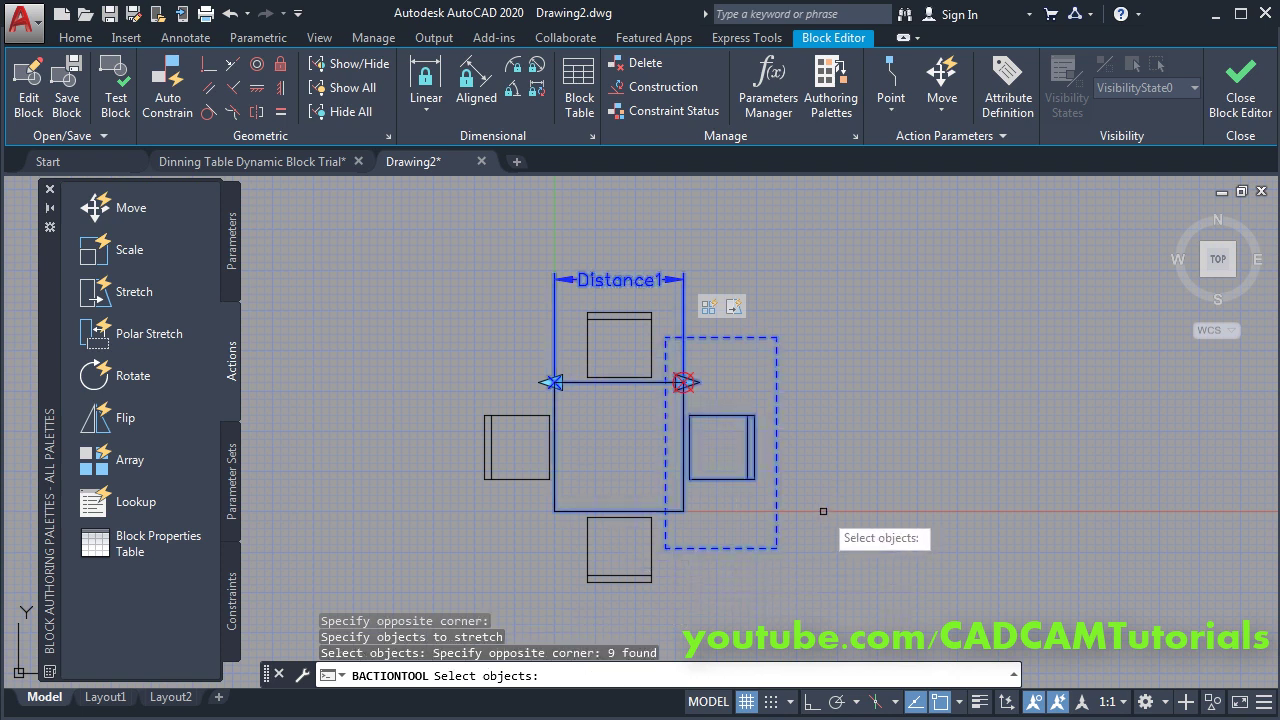
pyautogui.press('Return')
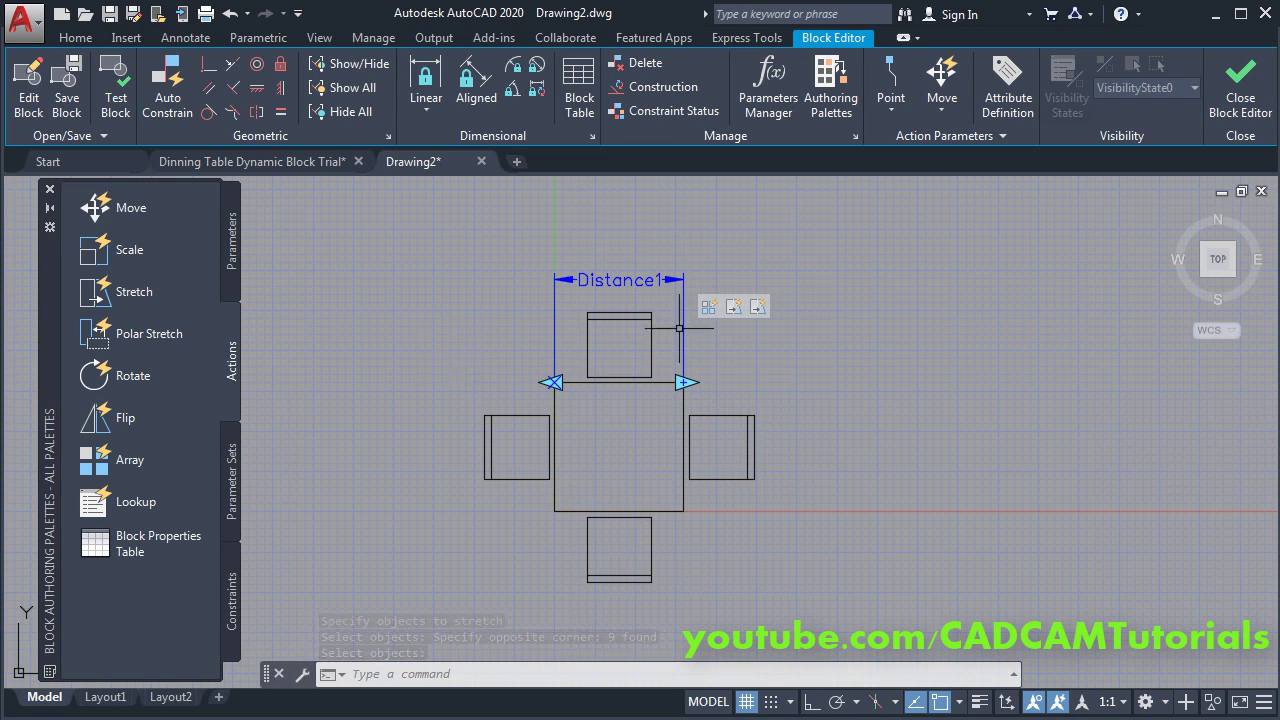
# Step: Test the block by stretching the table's right end outward, extending the left end, and lengthening the right end slightly again
pyautogui.click(120, 100)
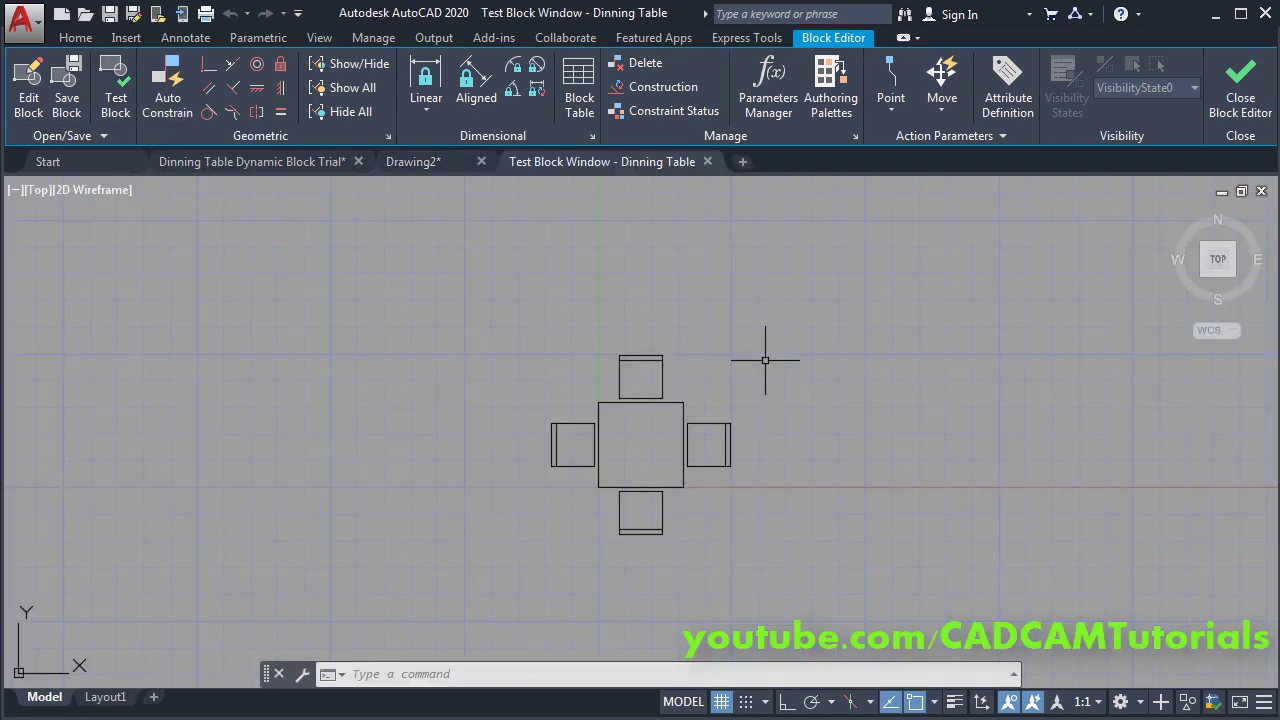
pyautogui.click(679, 482)
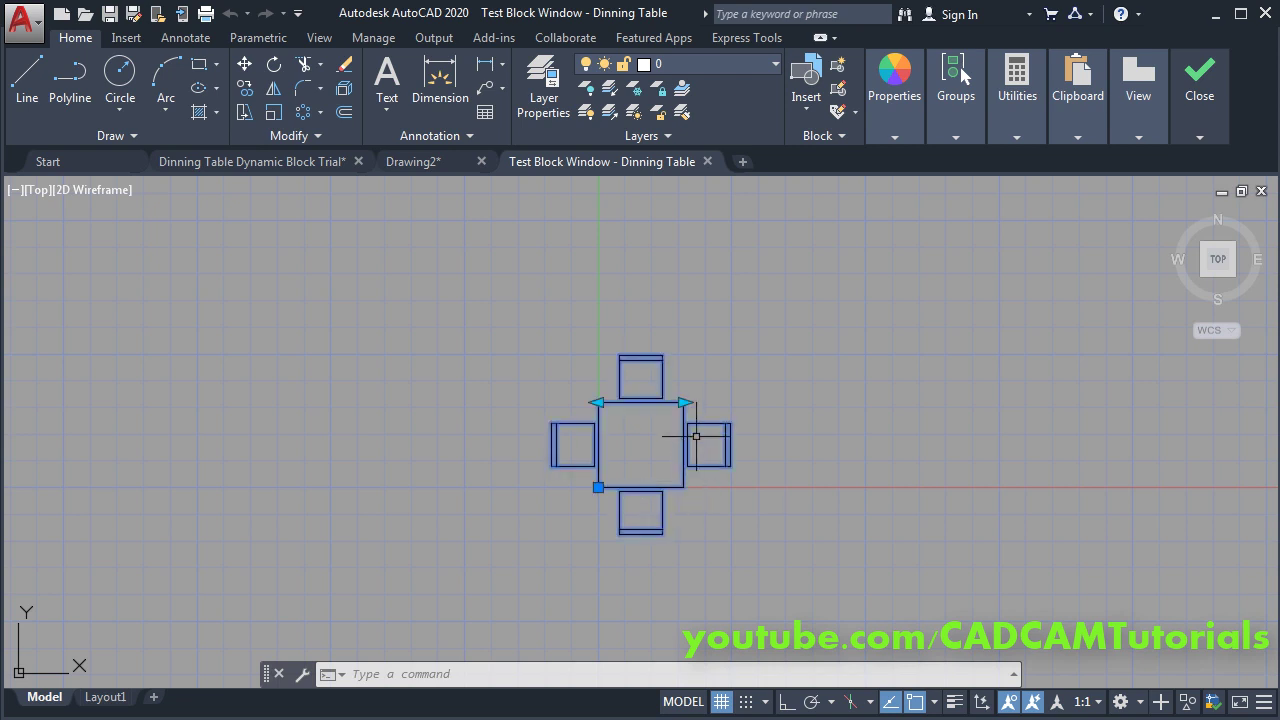
pyautogui.click(684, 402)
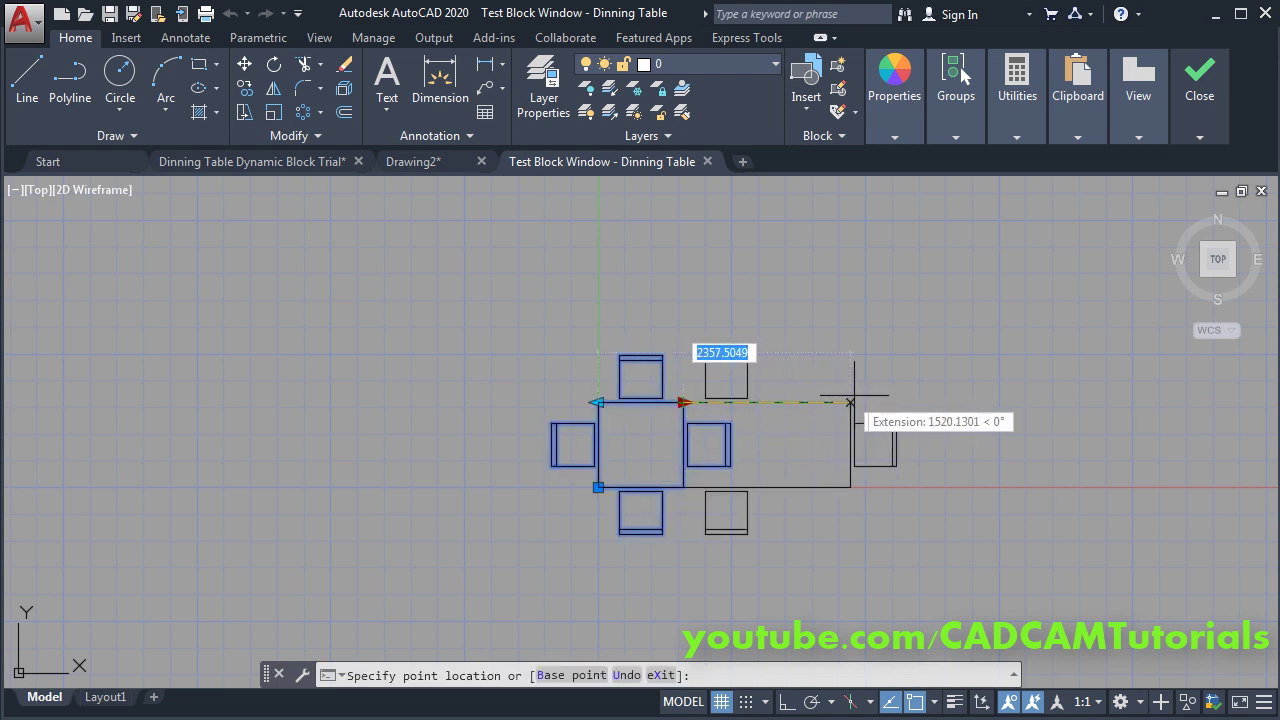
pyautogui.click(994, 368)
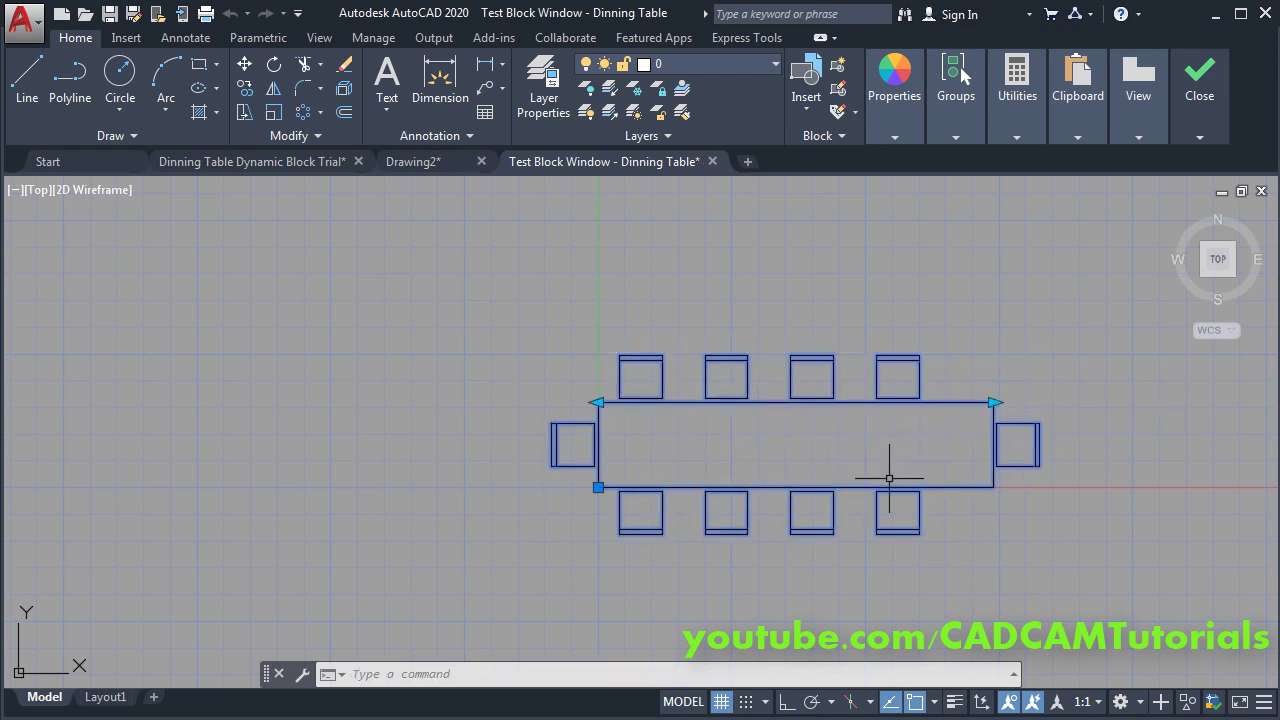
pyautogui.click(598, 402)
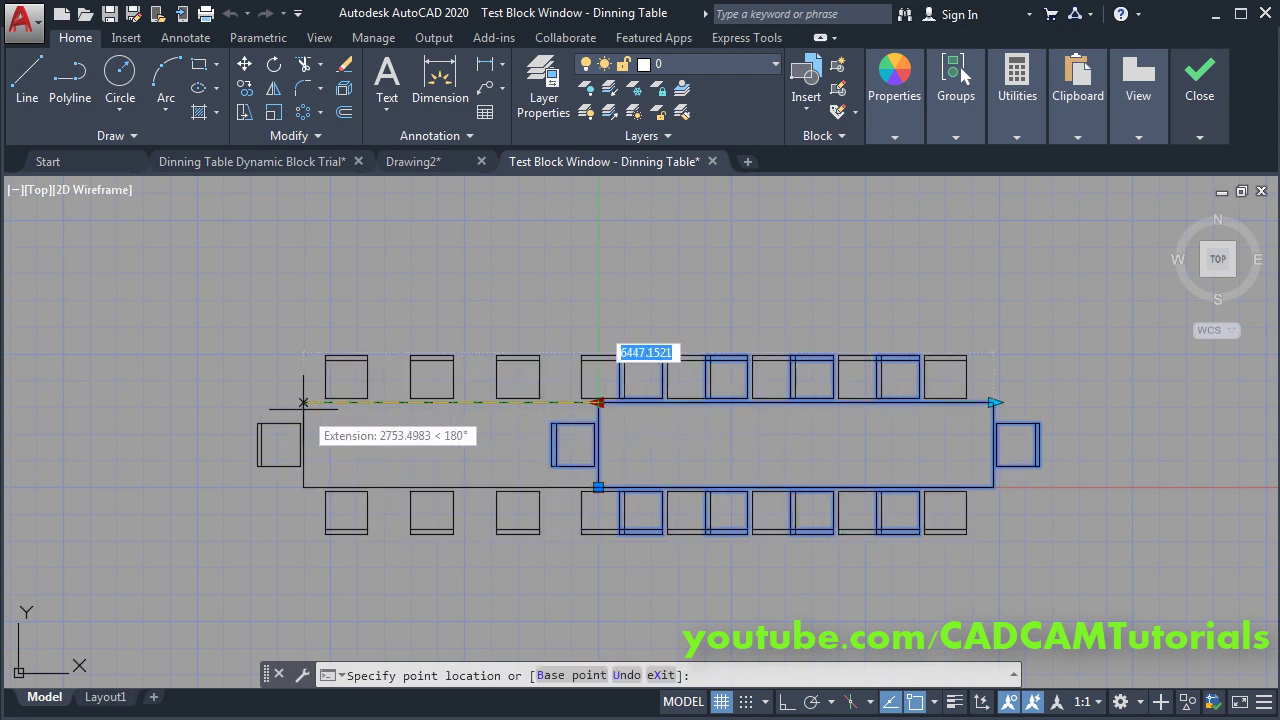
pyautogui.click(303, 402)
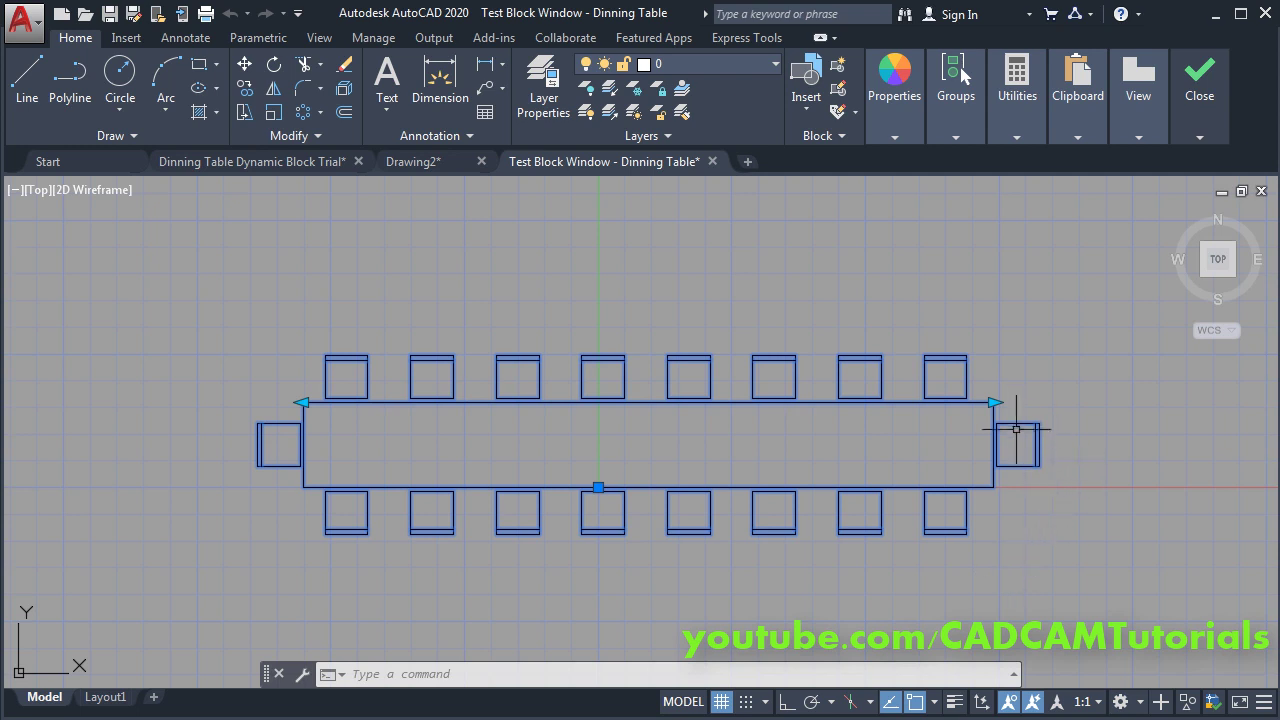
pyautogui.click(993, 402)
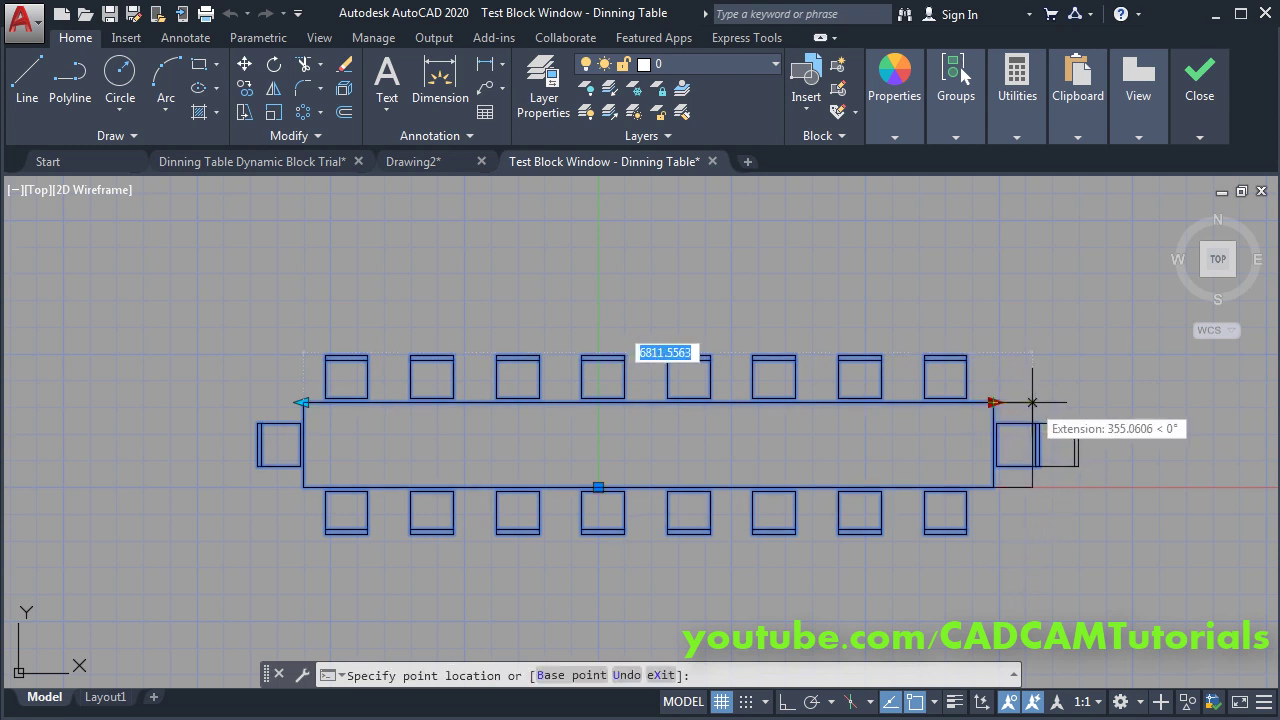
pyautogui.click(1035, 402)
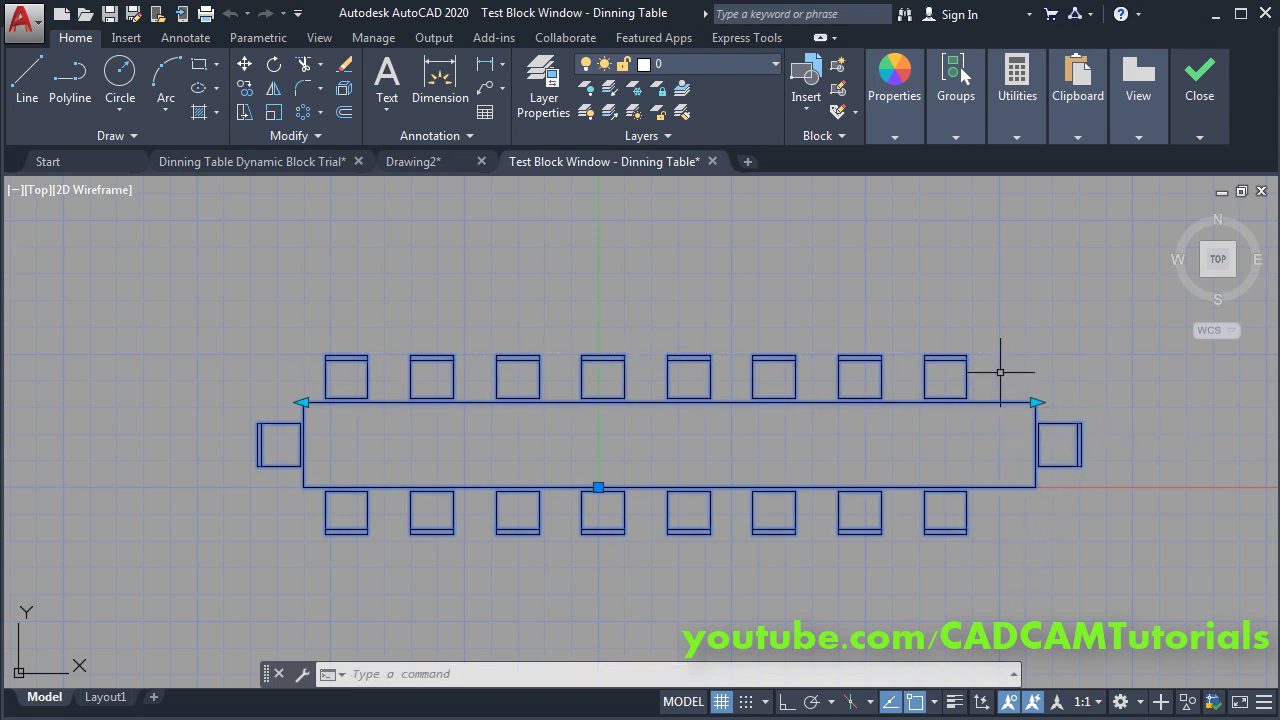
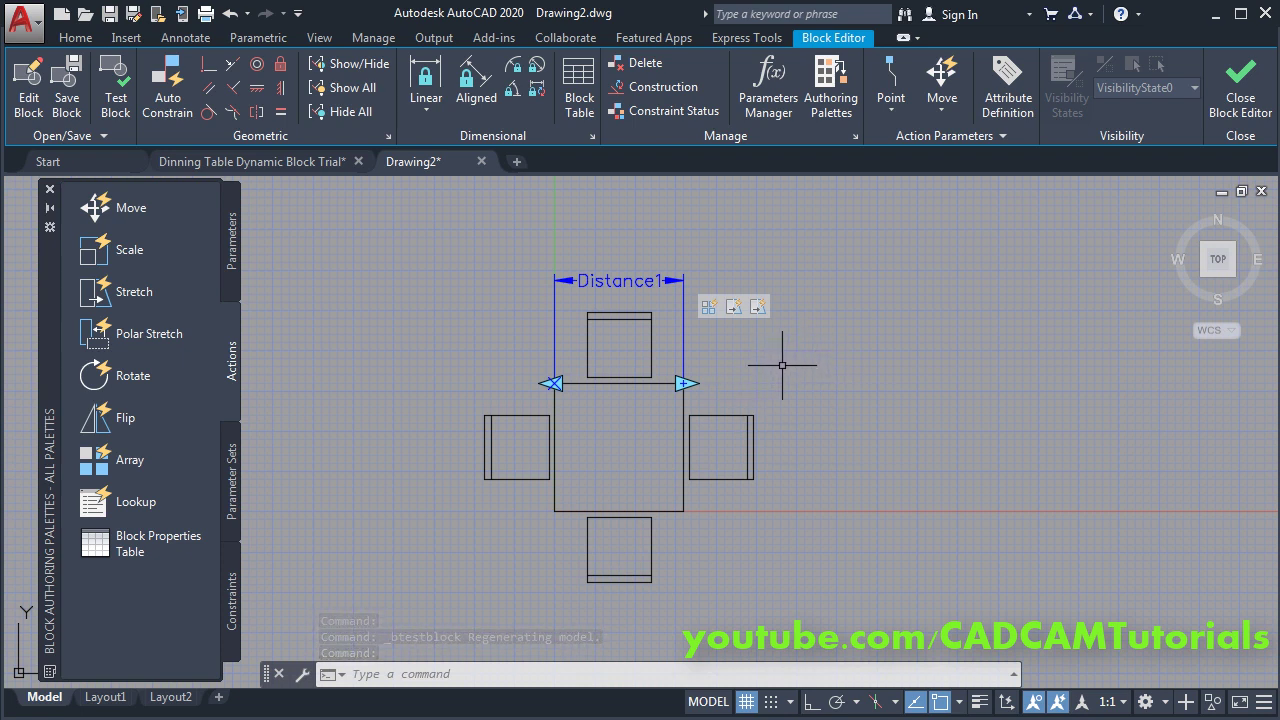
# Step: Set the Distance1 linear parameter's distance type to Increment with an increment of 800 in its properties
pyautogui.write('PR')
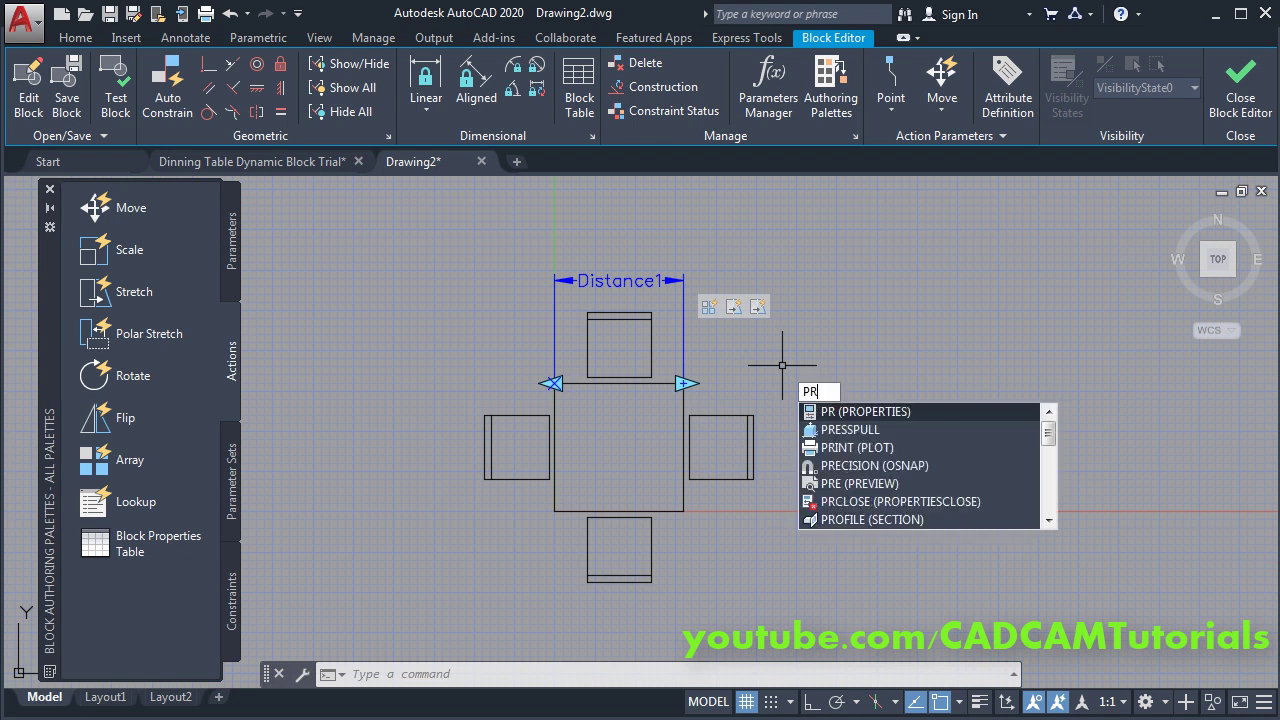
pyautogui.press('Return')
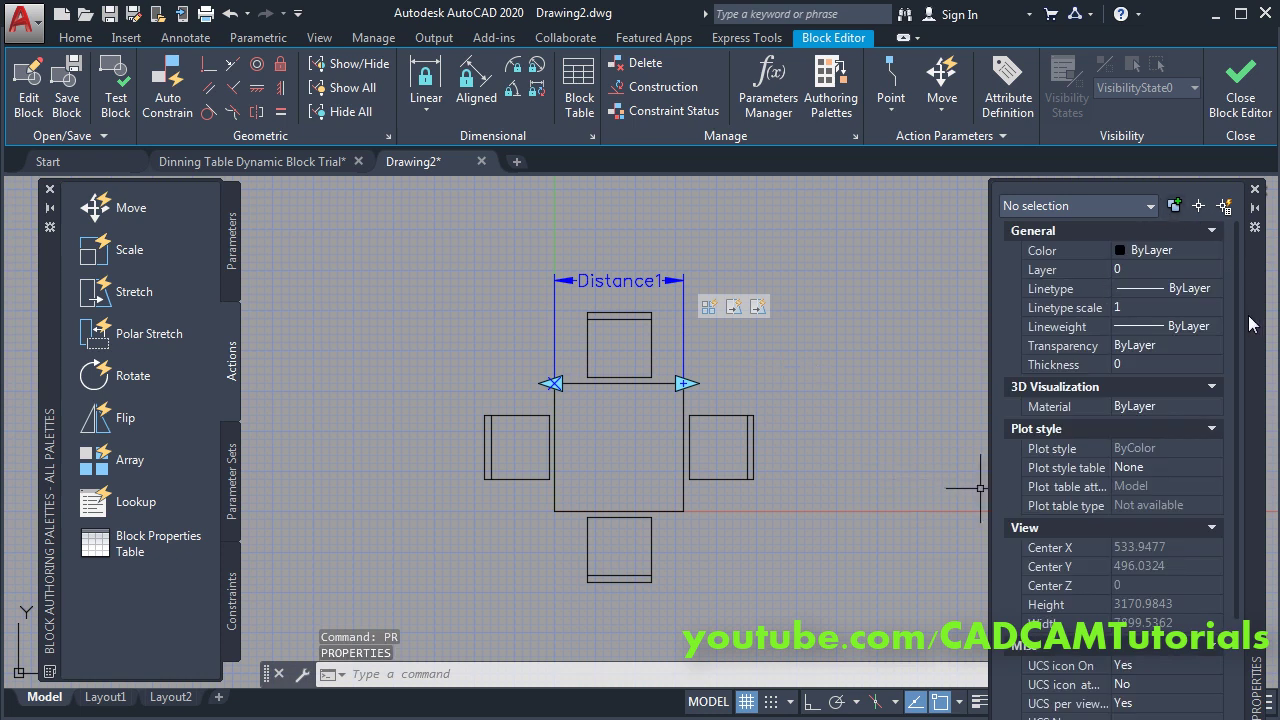
pyautogui.click(621, 282)
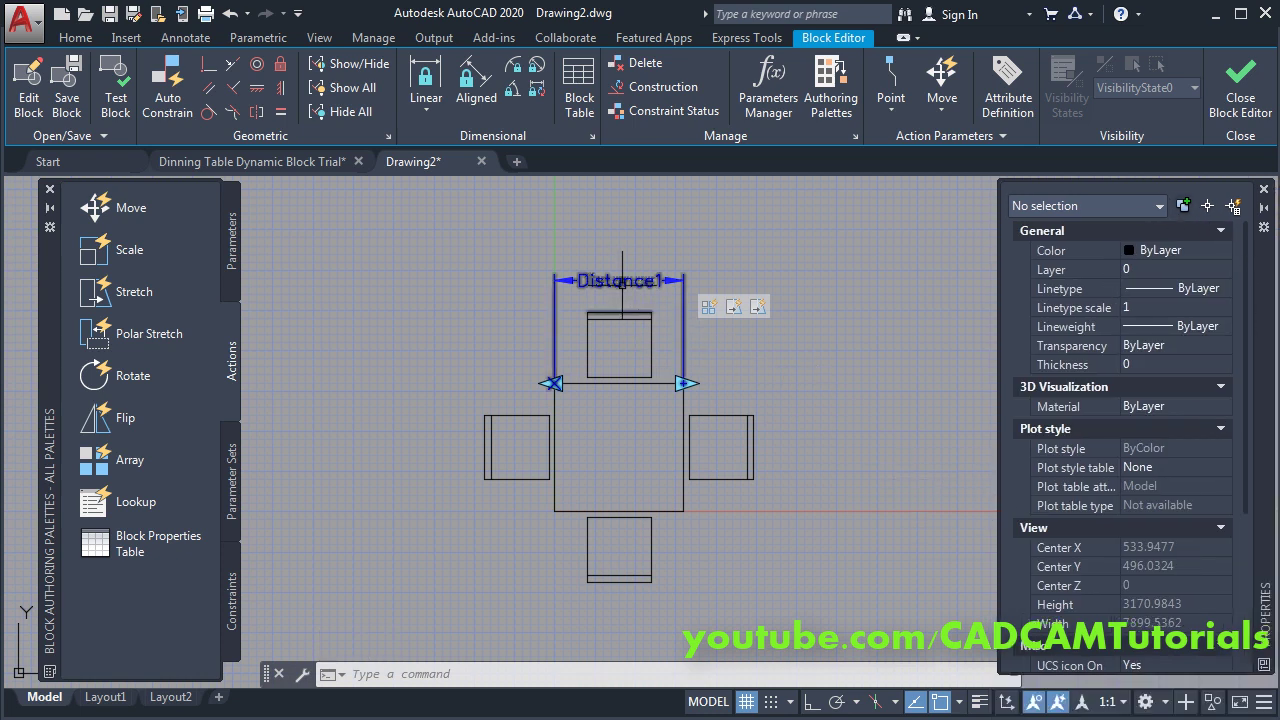
pyautogui.moveTo(1245, 402); pyautogui.dragTo(1252, 622)
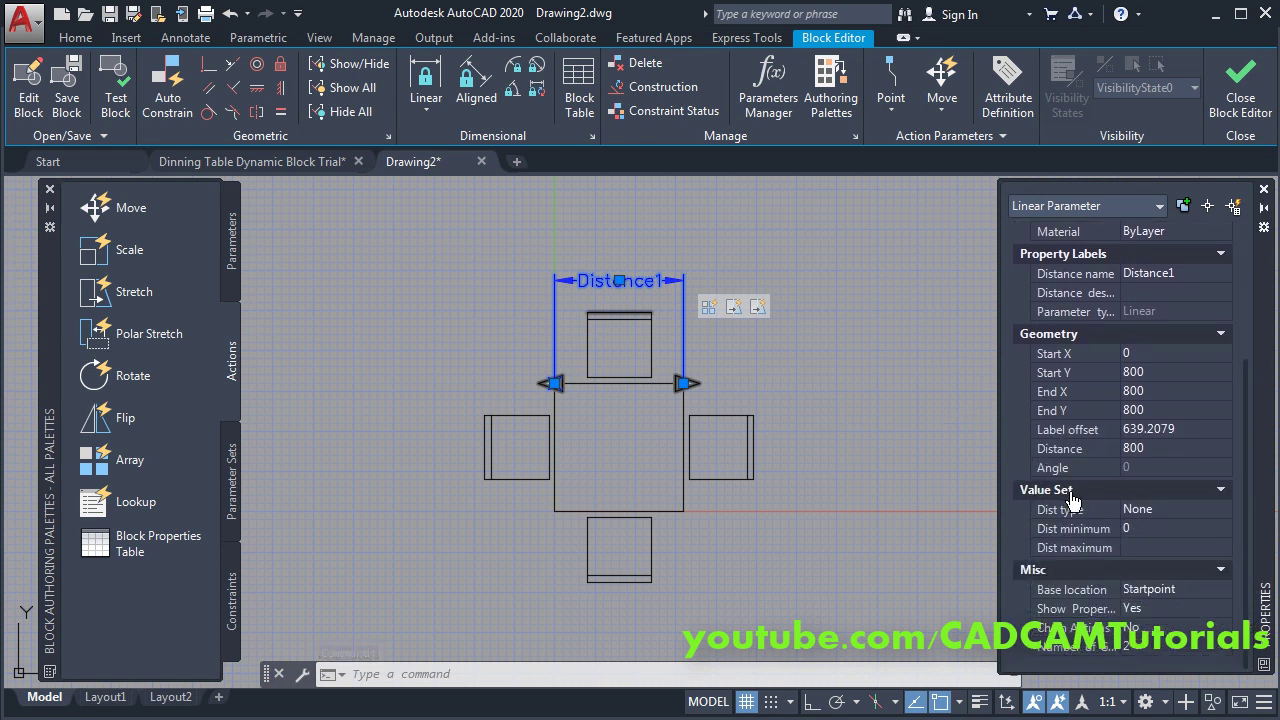
pyautogui.click(1171, 510)
pyautogui.click(1170, 510)
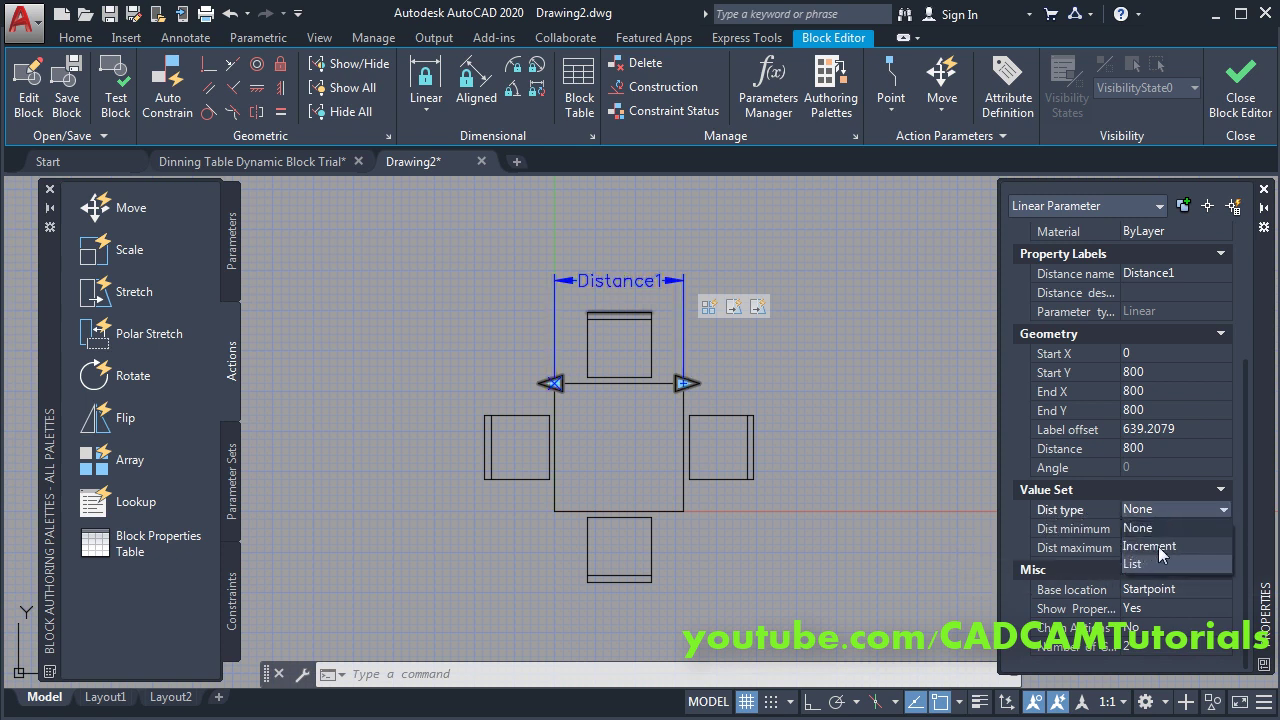
pyautogui.click(1171, 547)
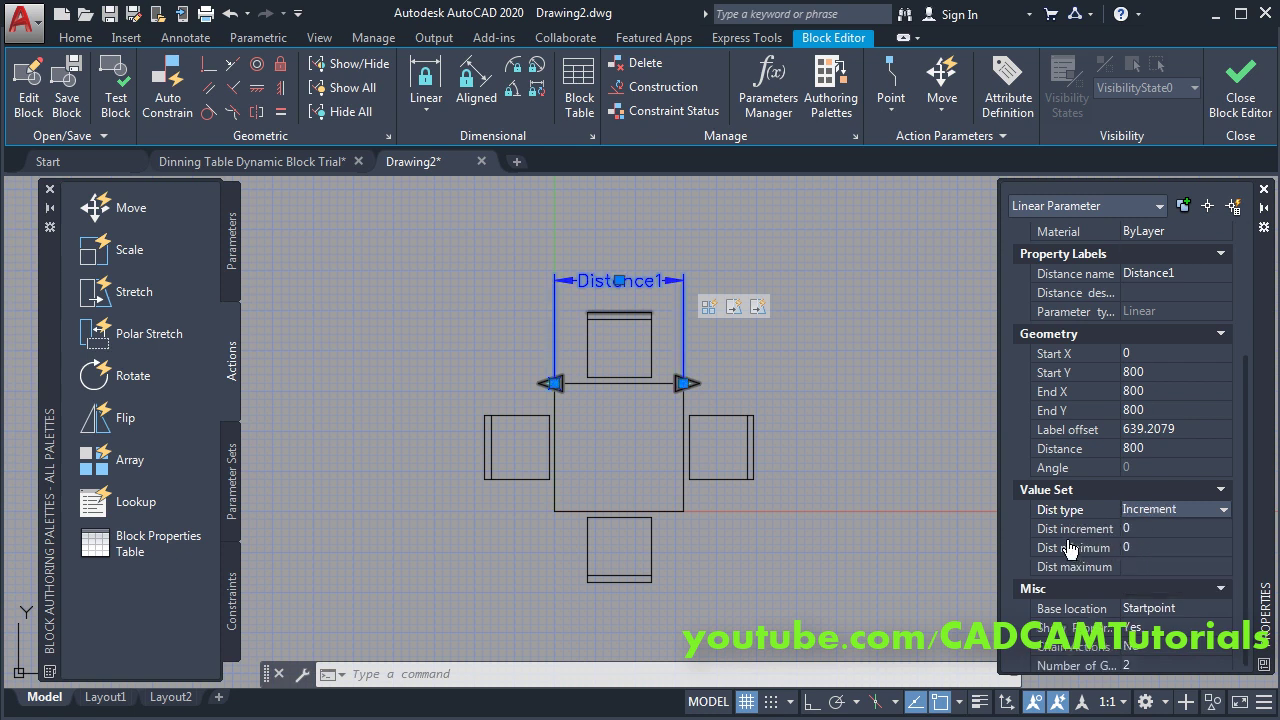
pyautogui.click(1136, 528)
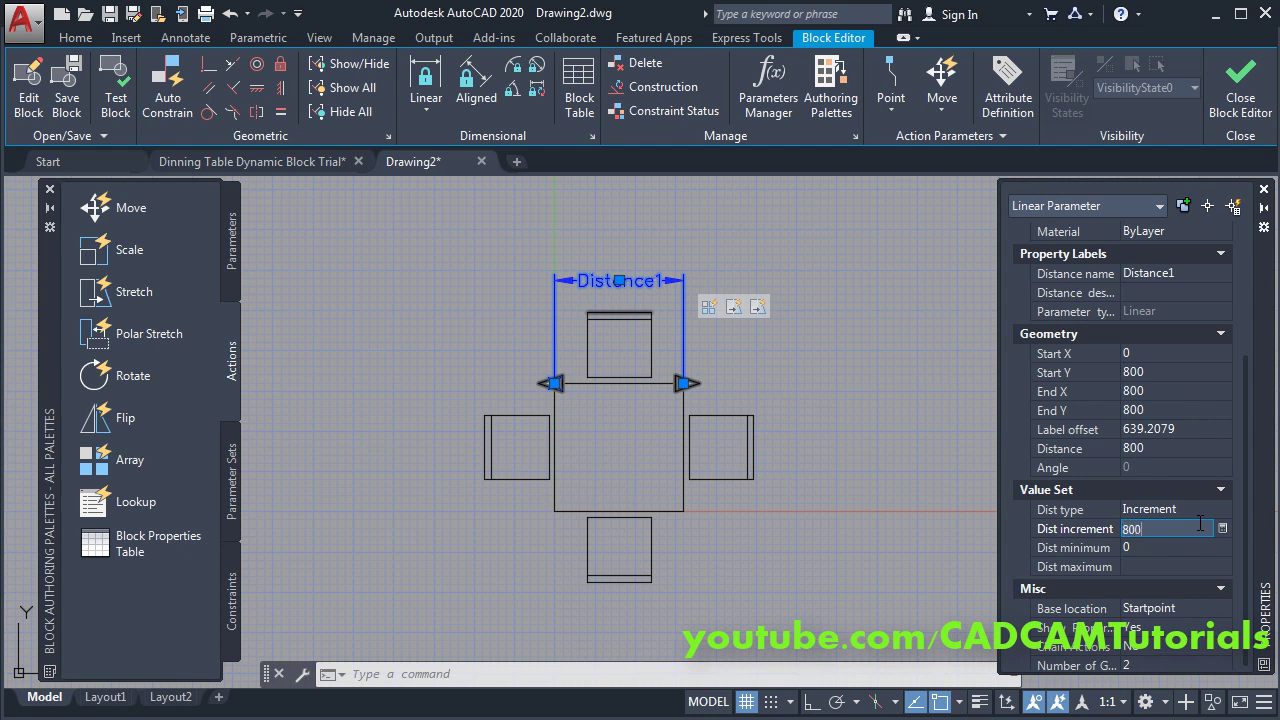
pyautogui.press('Tab')
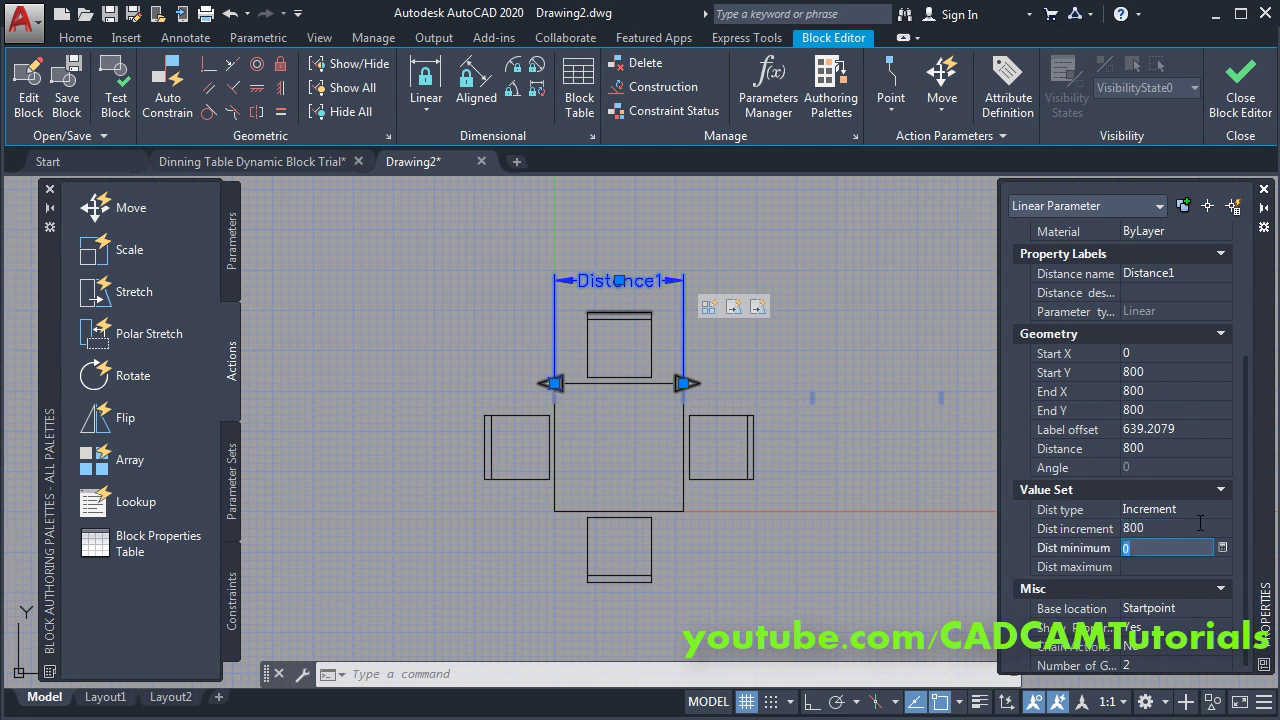
pyautogui.click(1264, 190)
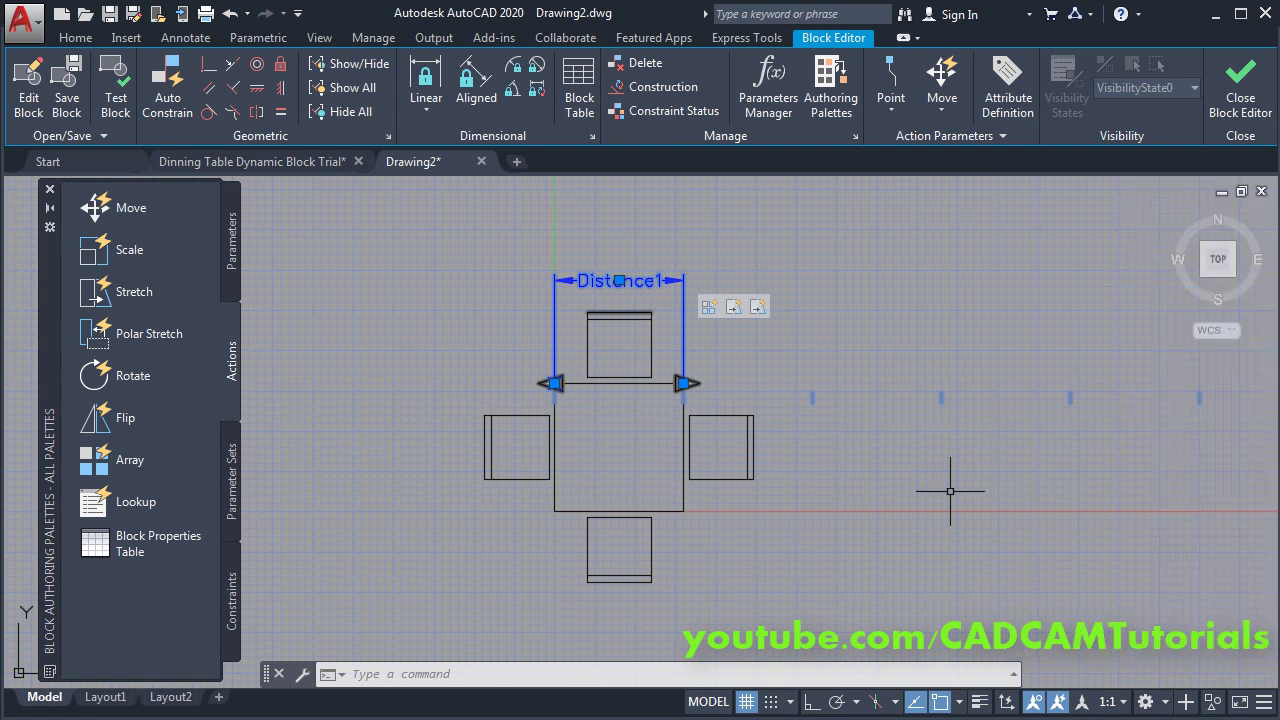
pyautogui.press('Escape')
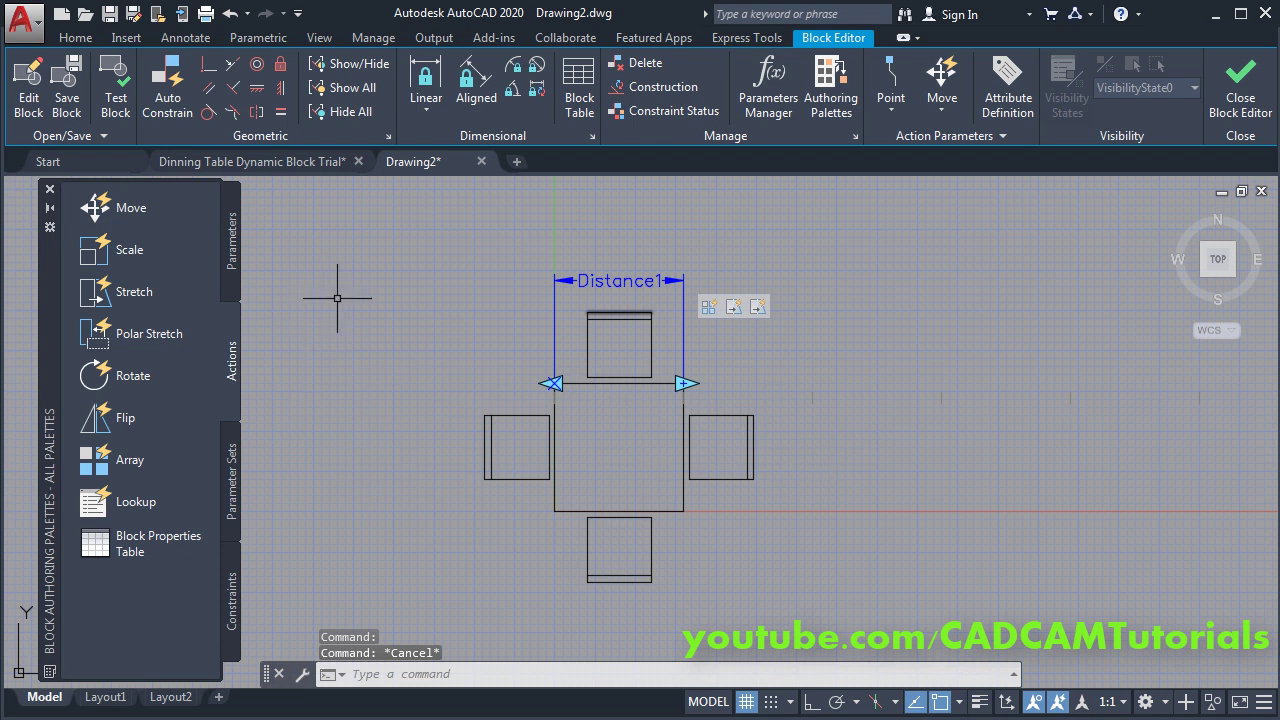
# Step: Test the incremental stretch by extending the right grip to 4800 and the left grip outward, closing the test window when done
pyautogui.click(117, 102)
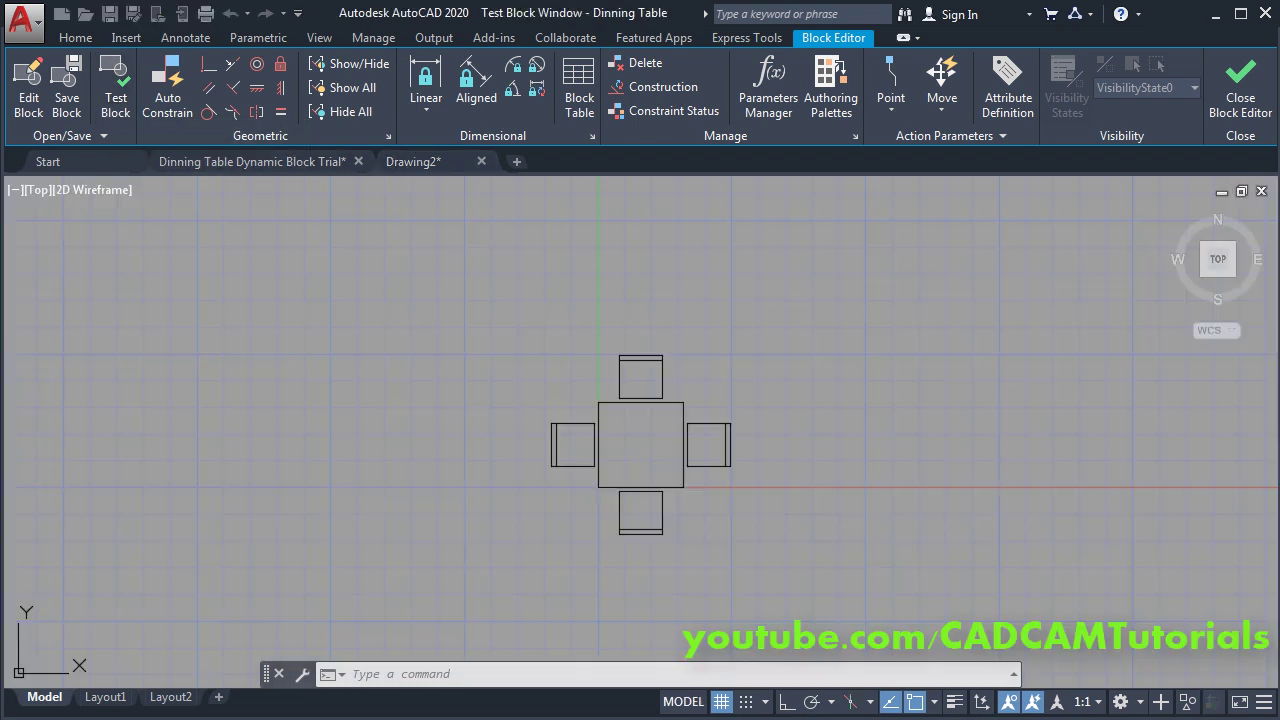
pyautogui.click(669, 487)
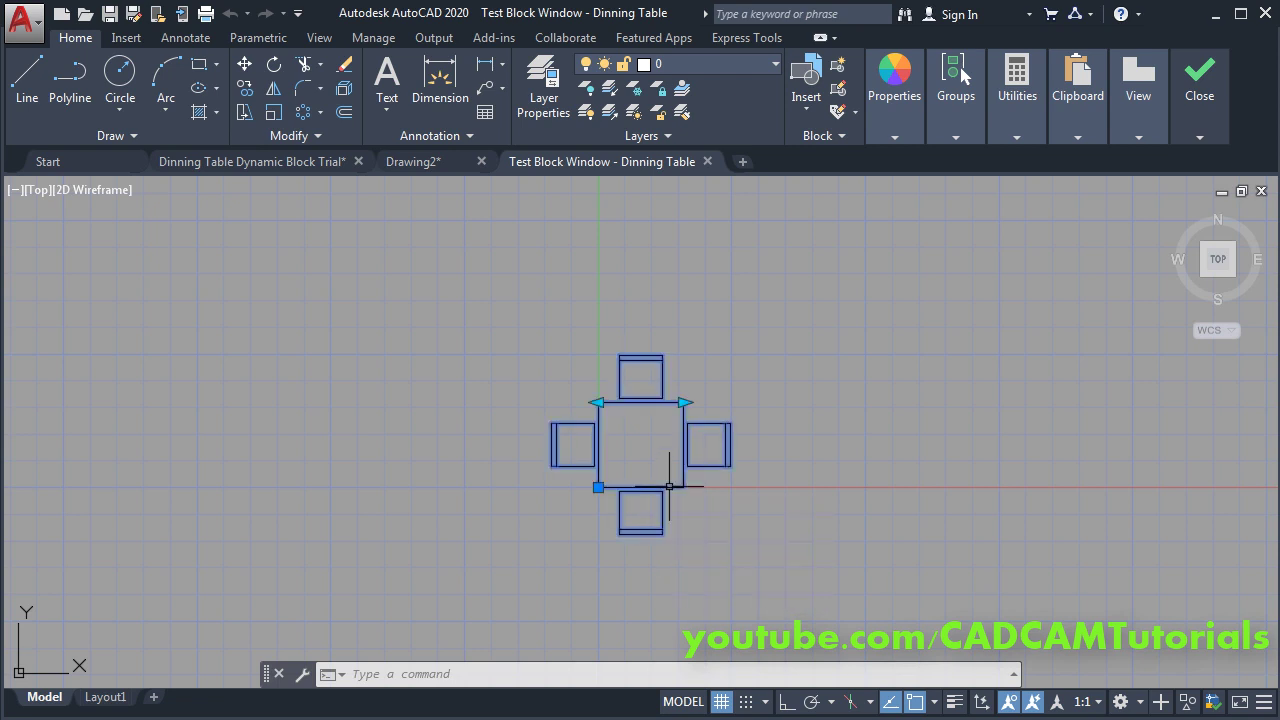
pyautogui.click(684, 402)
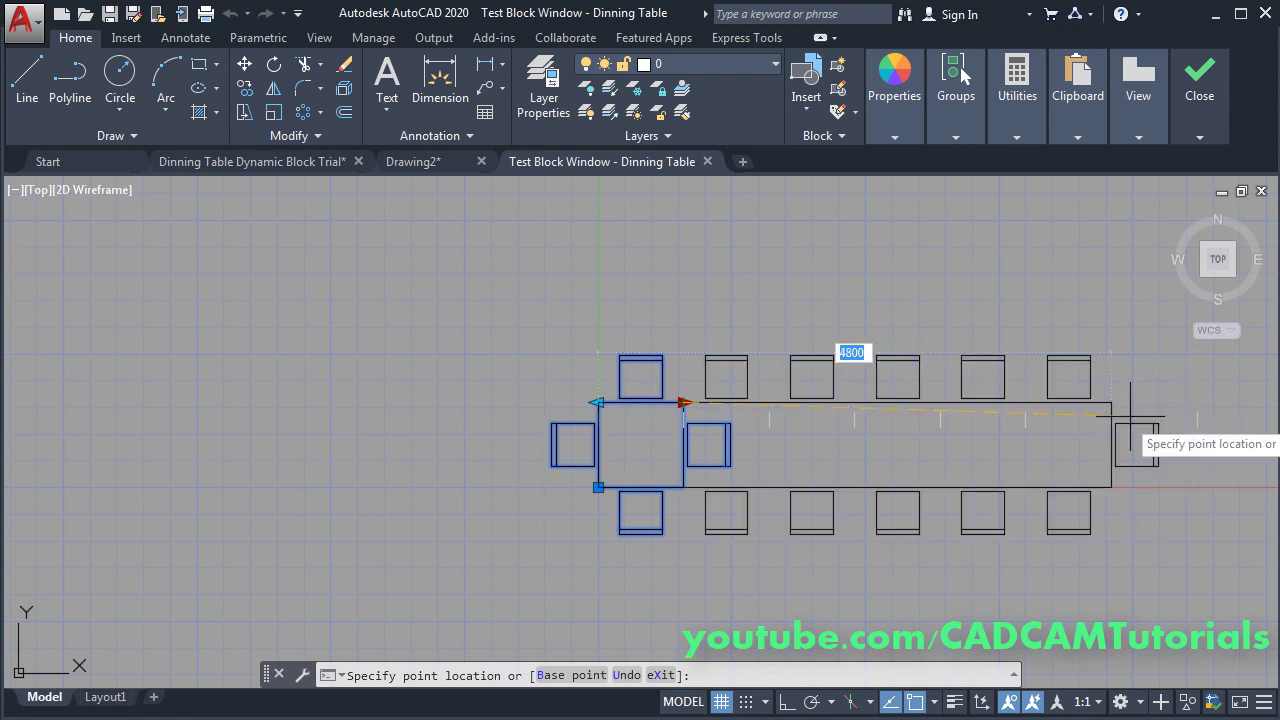
pyautogui.click(1091, 417)
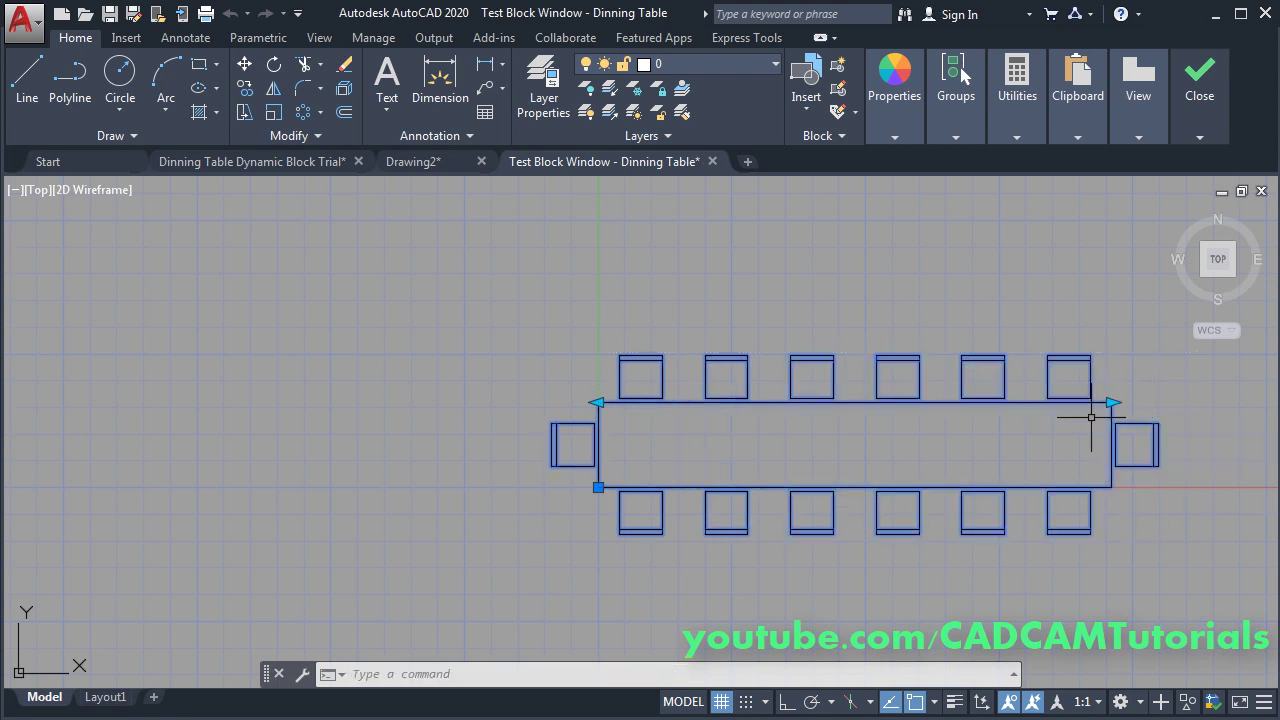
pyautogui.click(598, 402)
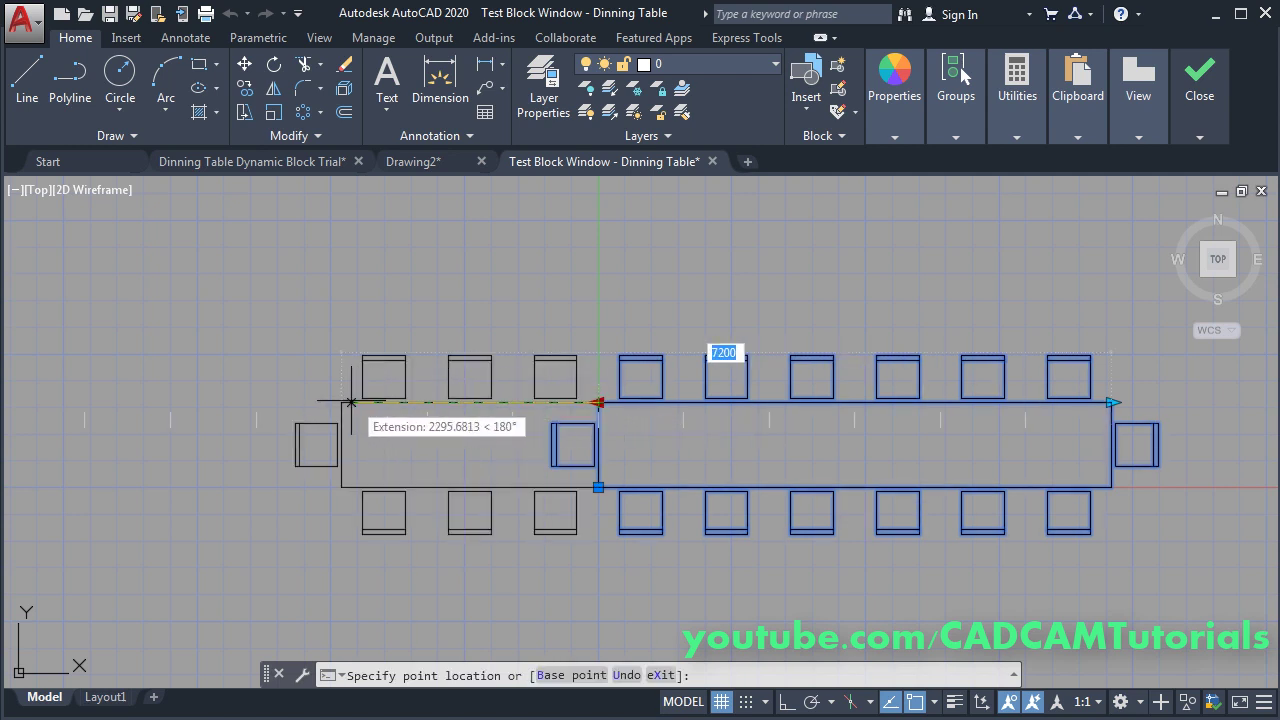
pyautogui.click(256, 402)
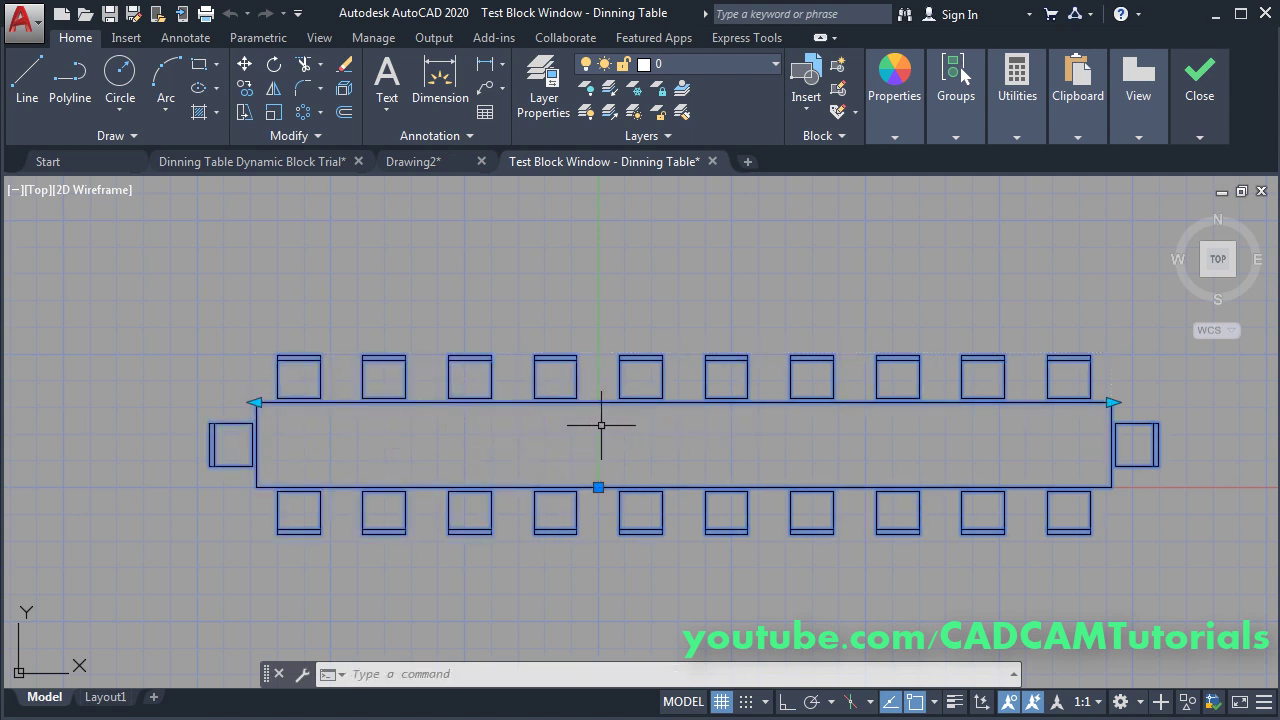
pyautogui.click(1202, 118)
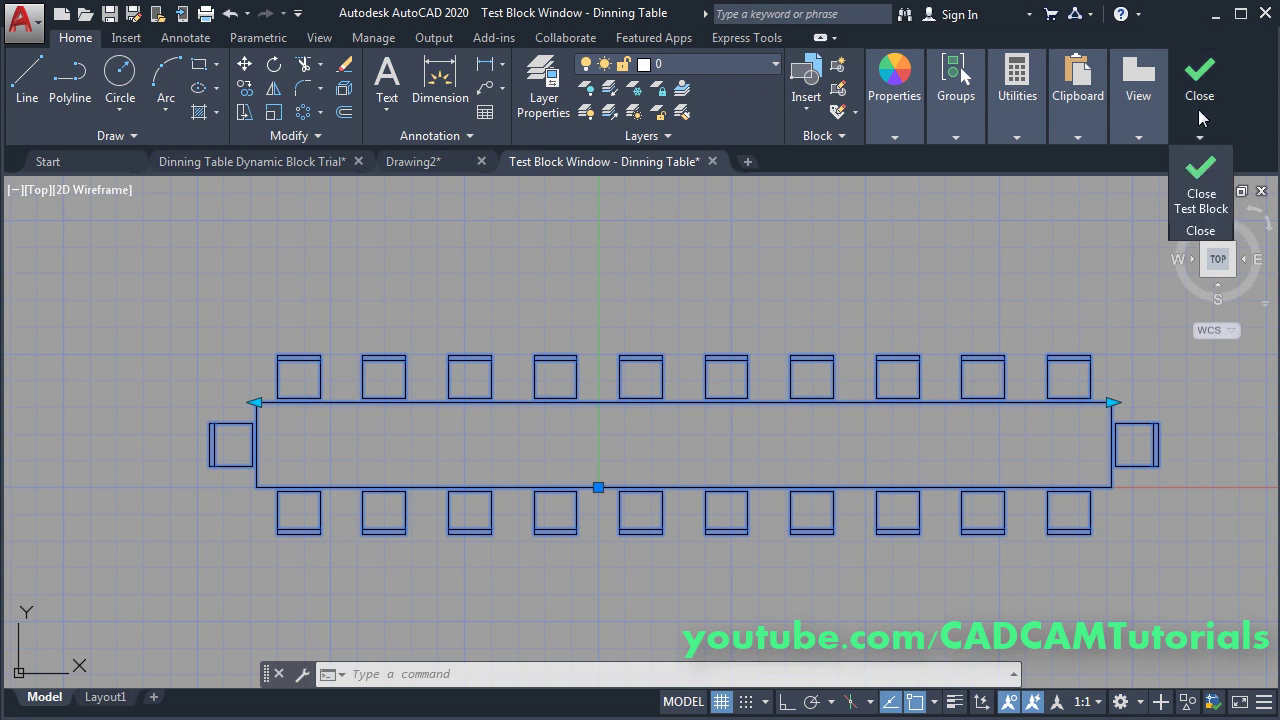
pyautogui.click(1202, 192)
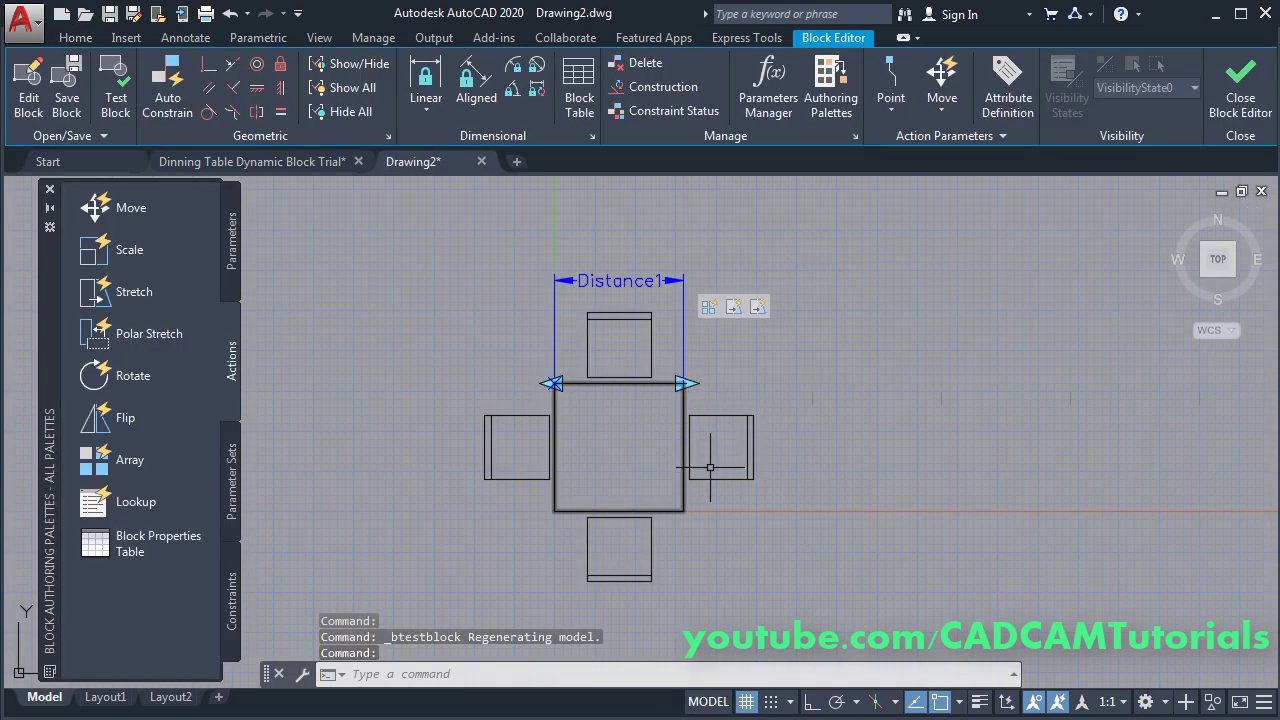
# Step: Save the dining table block definition and leave the block editor
pyautogui.click(619, 548)
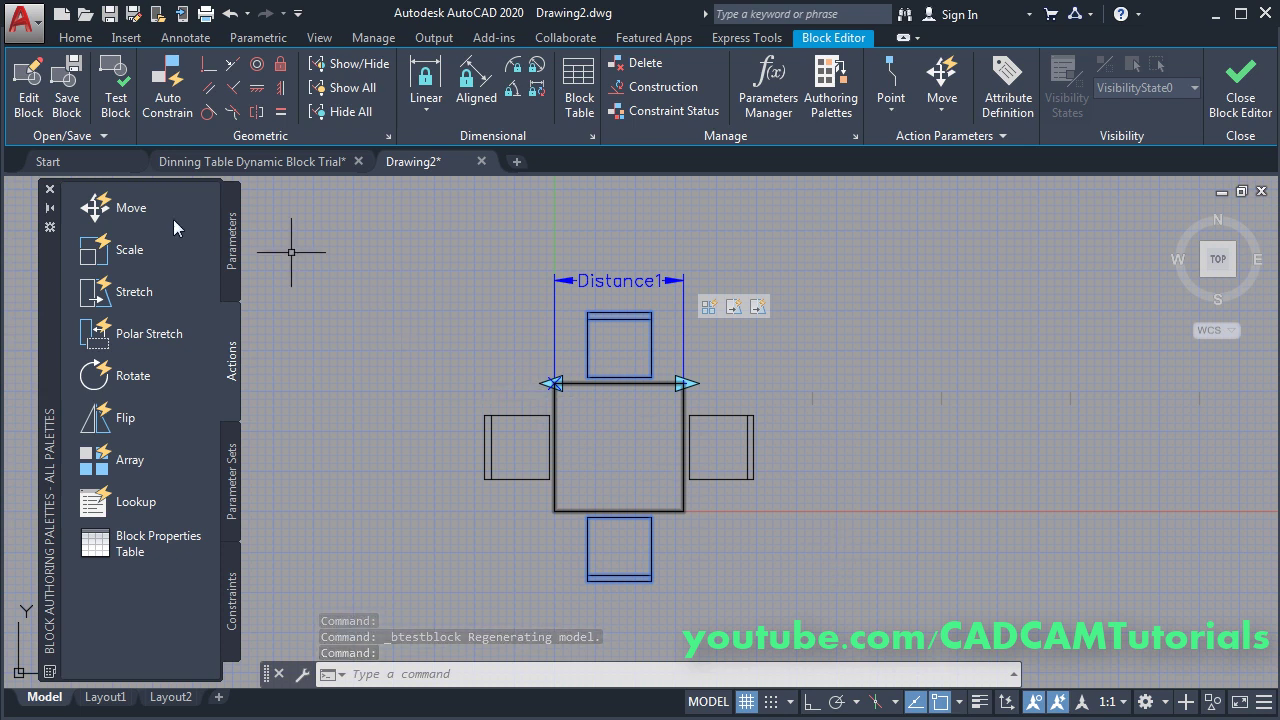
pyautogui.click(67, 100)
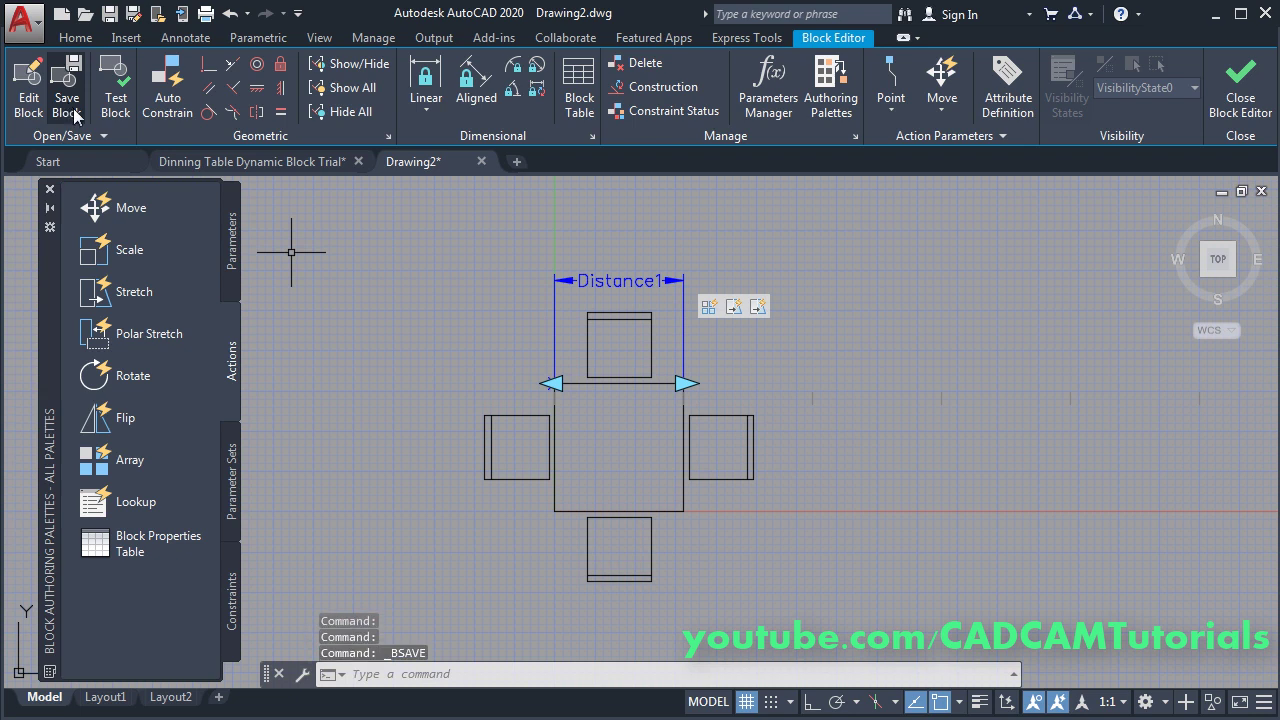
pyautogui.click(1238, 105)
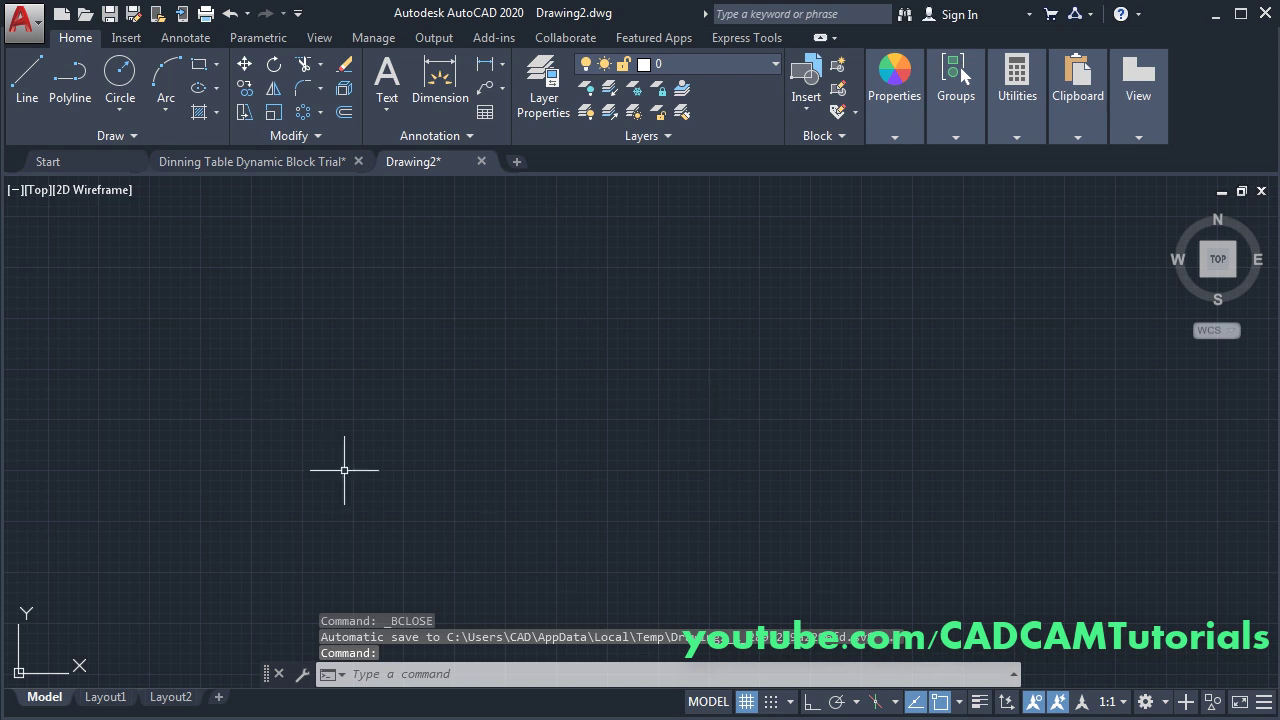
# Step: Insert the Dinning Table block into the empty drawing at scale 1 and rotation 0
pyautogui.click(809, 110)
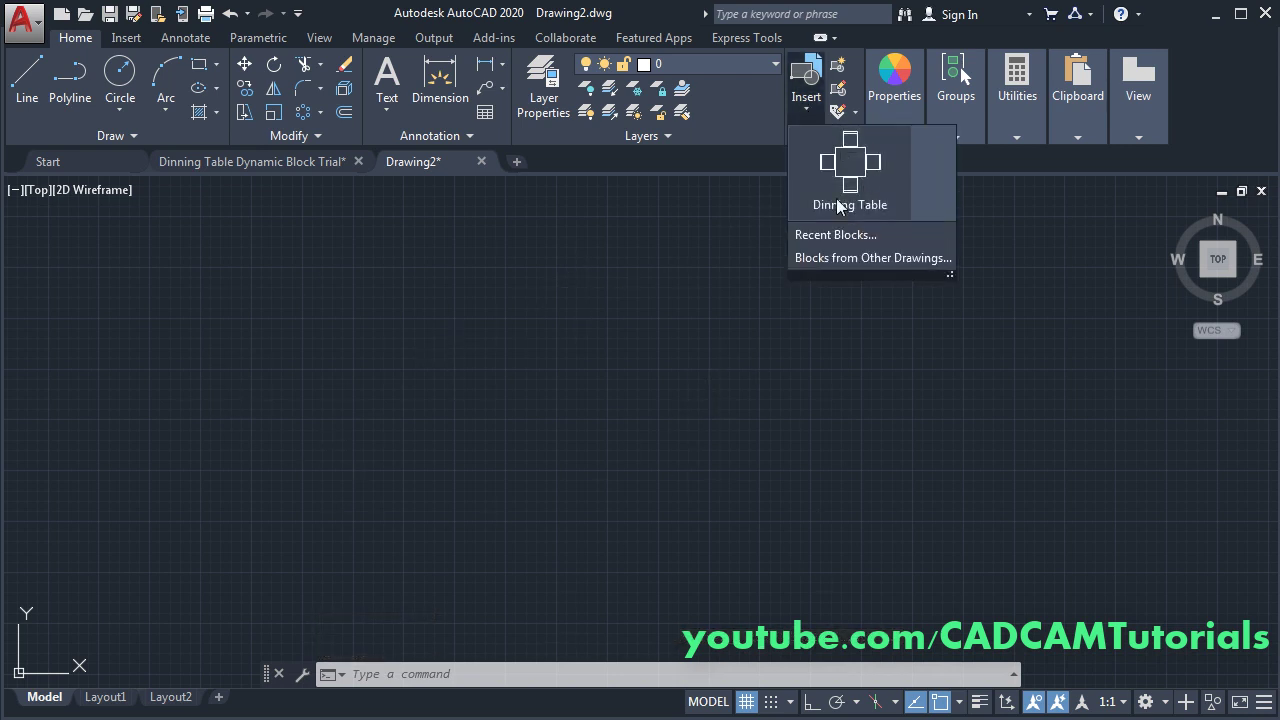
pyautogui.click(831, 152)
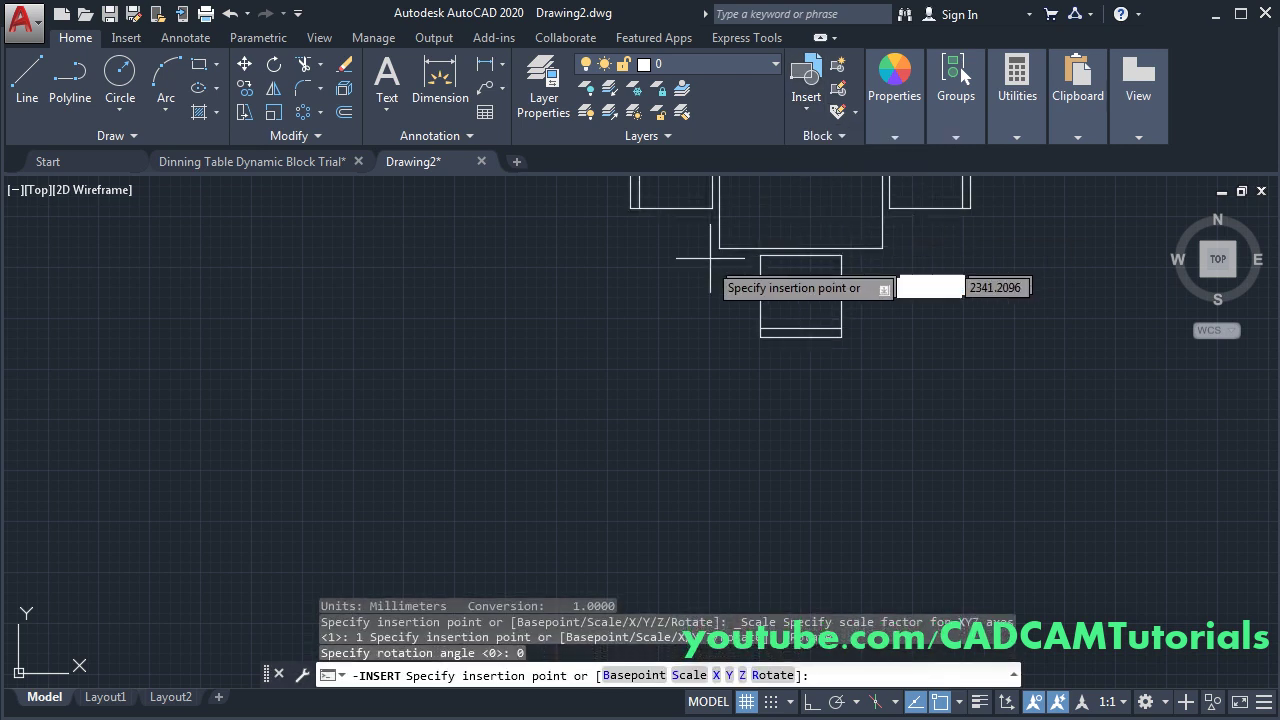
pyautogui.click(541, 477)
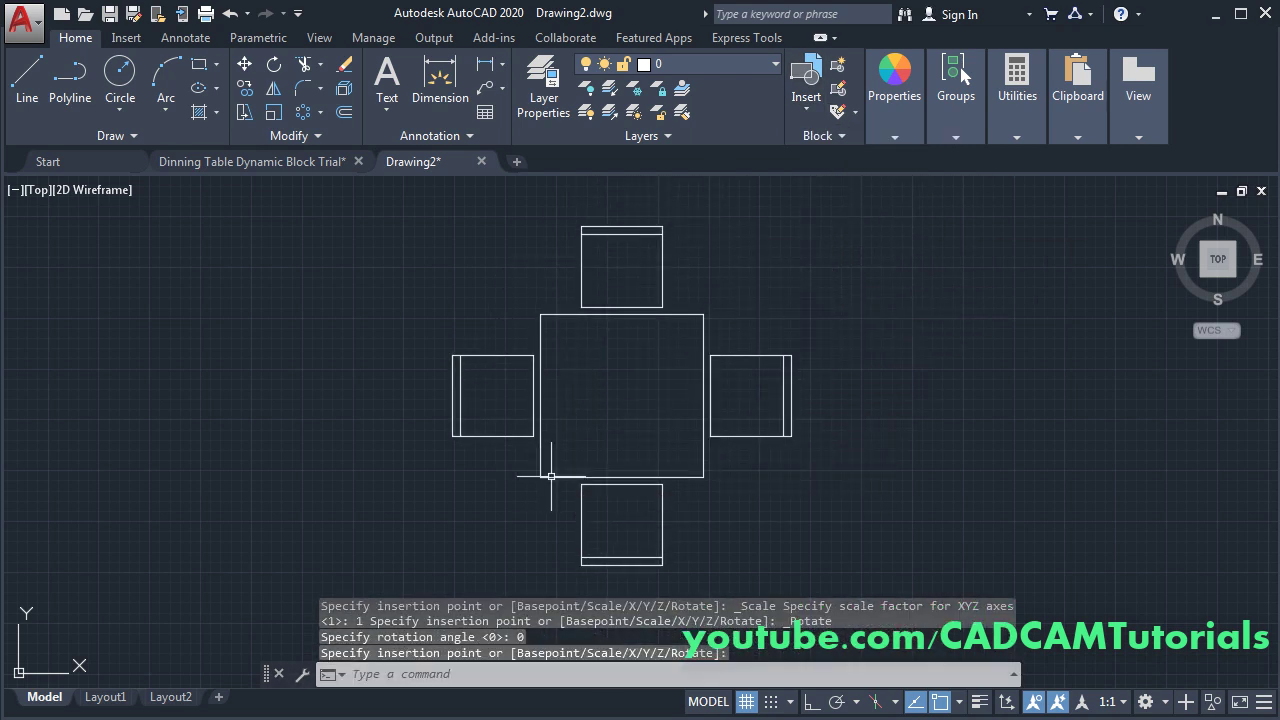
# Step: Stretch the inserted table block's right end to a 2400 length and extend its left end by two 800 increments
pyautogui.click(666, 316)
pyautogui.click(703, 315)
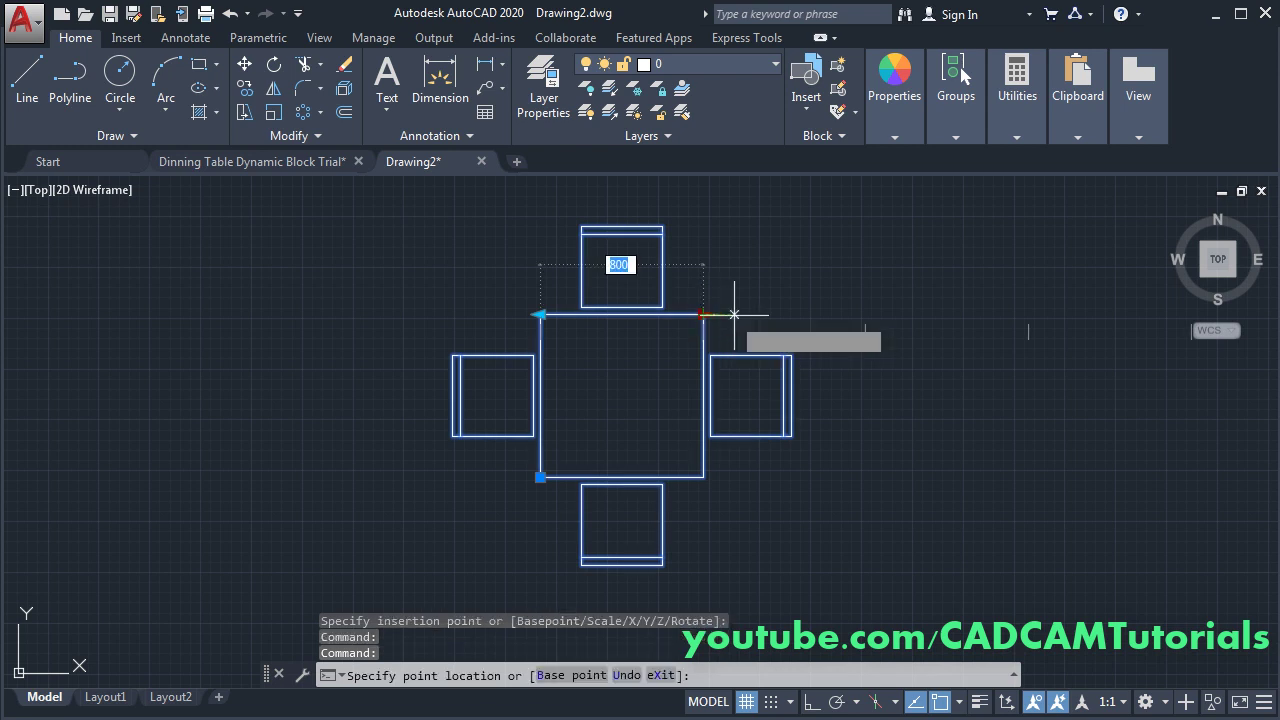
pyautogui.click(1005, 316)
pyautogui.click(540, 315)
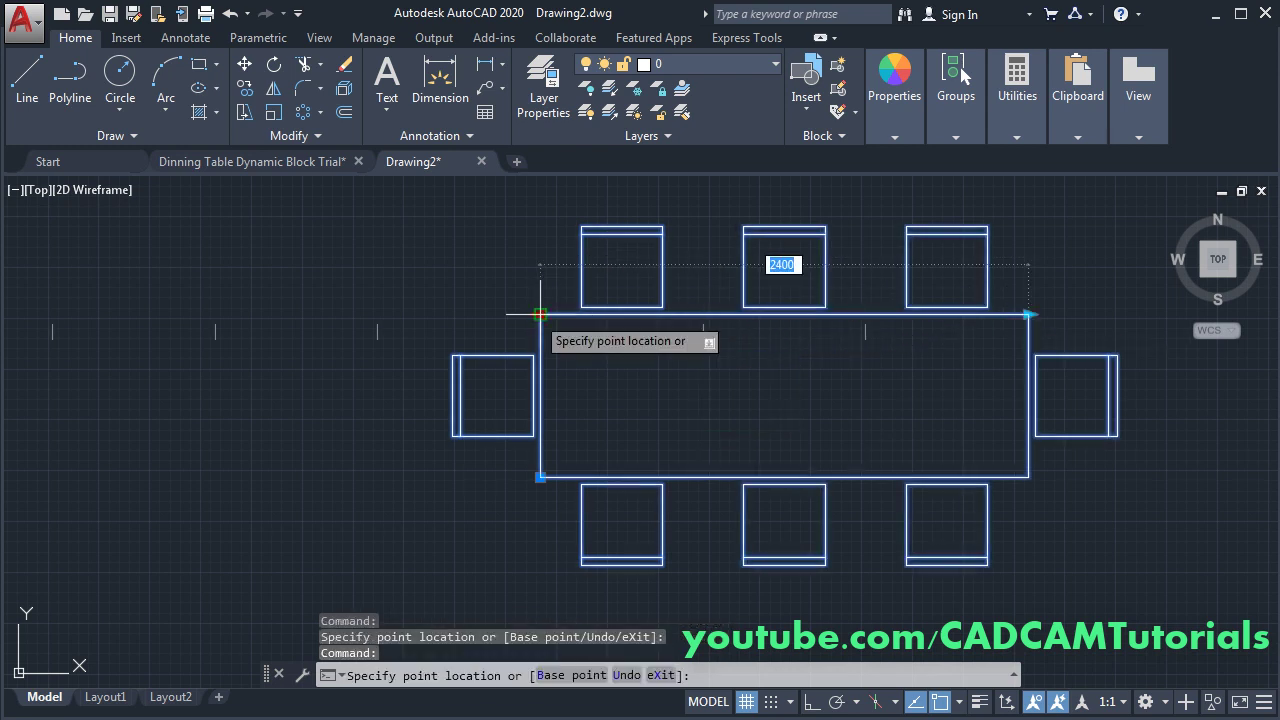
pyautogui.click(215, 316)
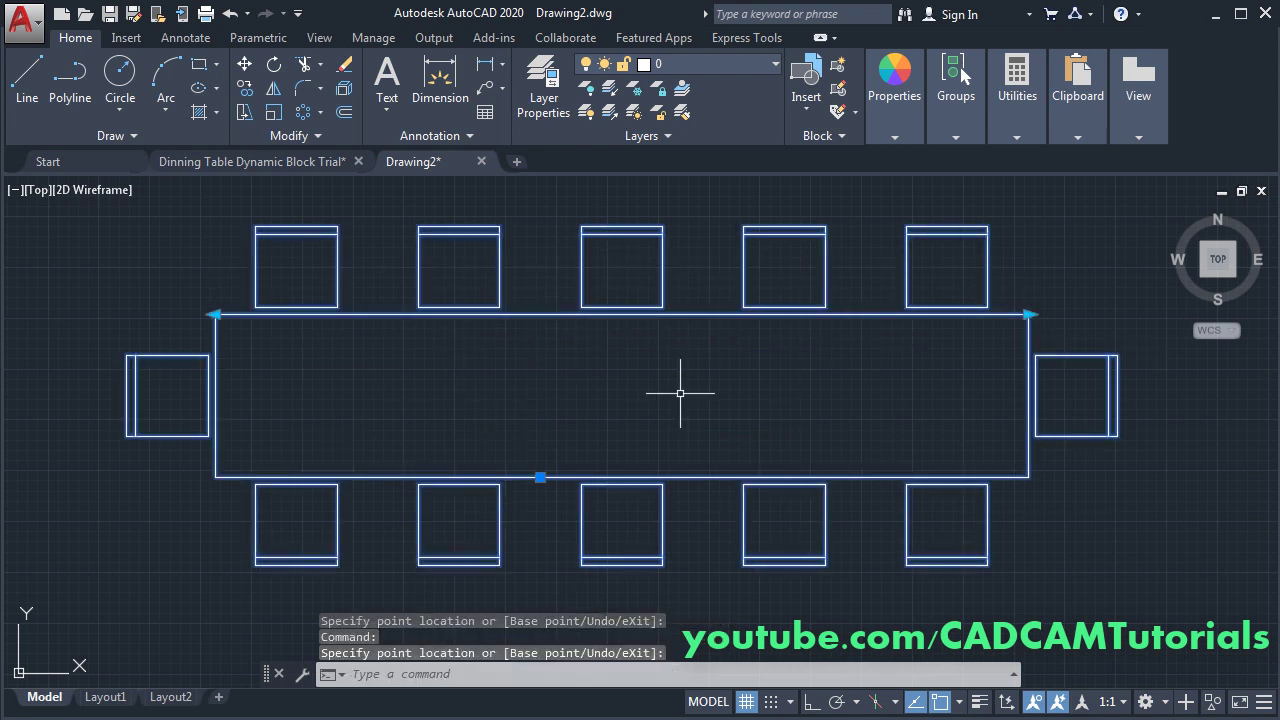
pyautogui.press('Escape')
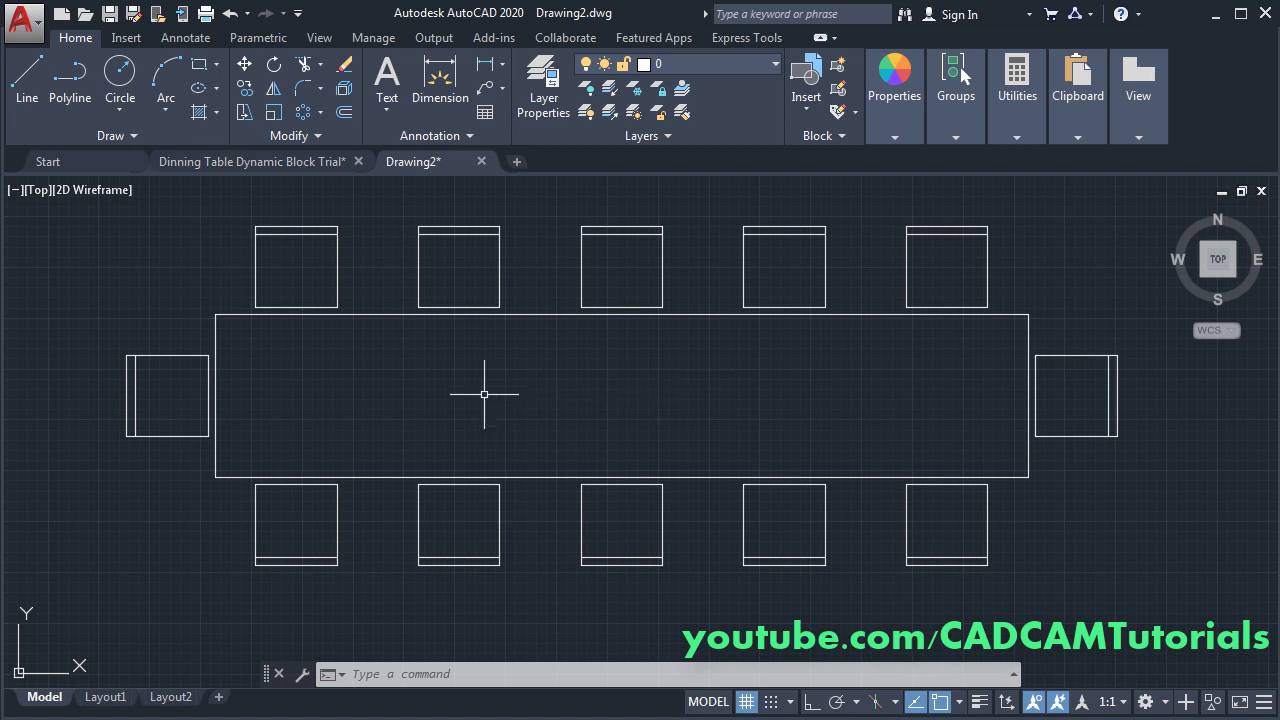
# Step: Write the Dinning Table block out to the file C:\Users\CAD\Documents\Dinning Table, keeping millimeters as insert units
pyautogui.write('w')
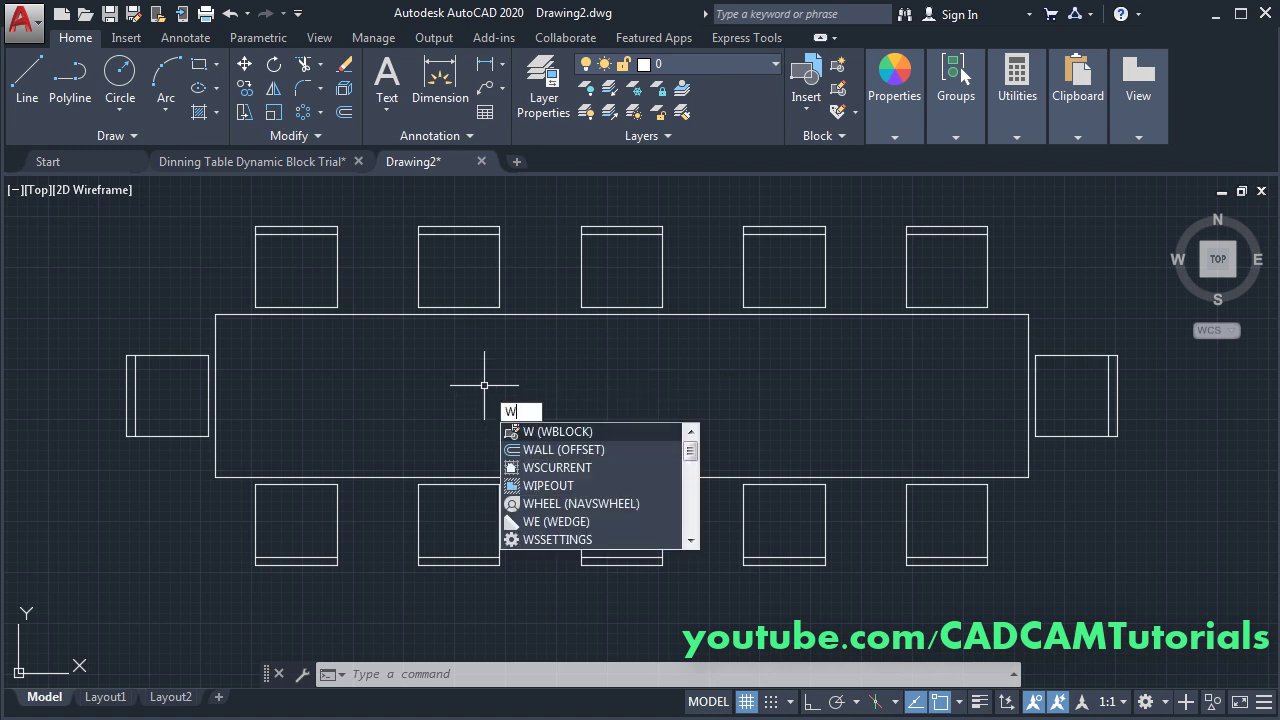
pyautogui.press('Return')
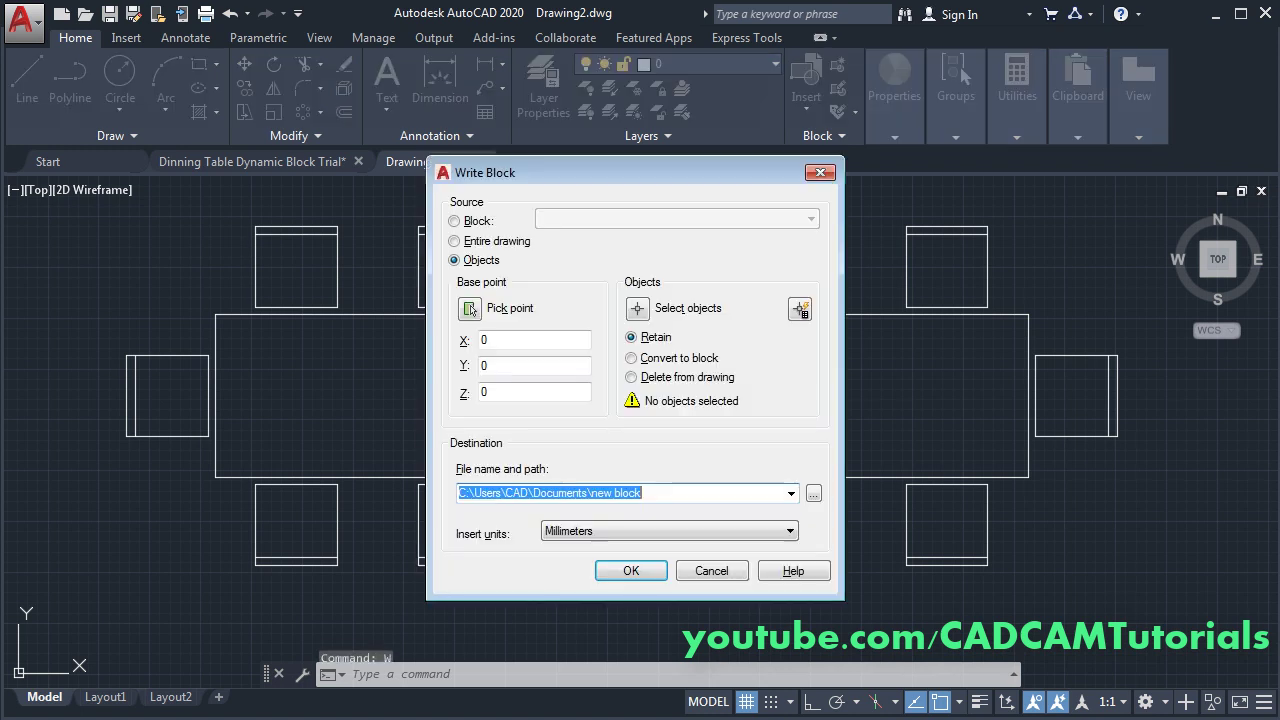
pyautogui.click(453, 221)
pyautogui.click(811, 220)
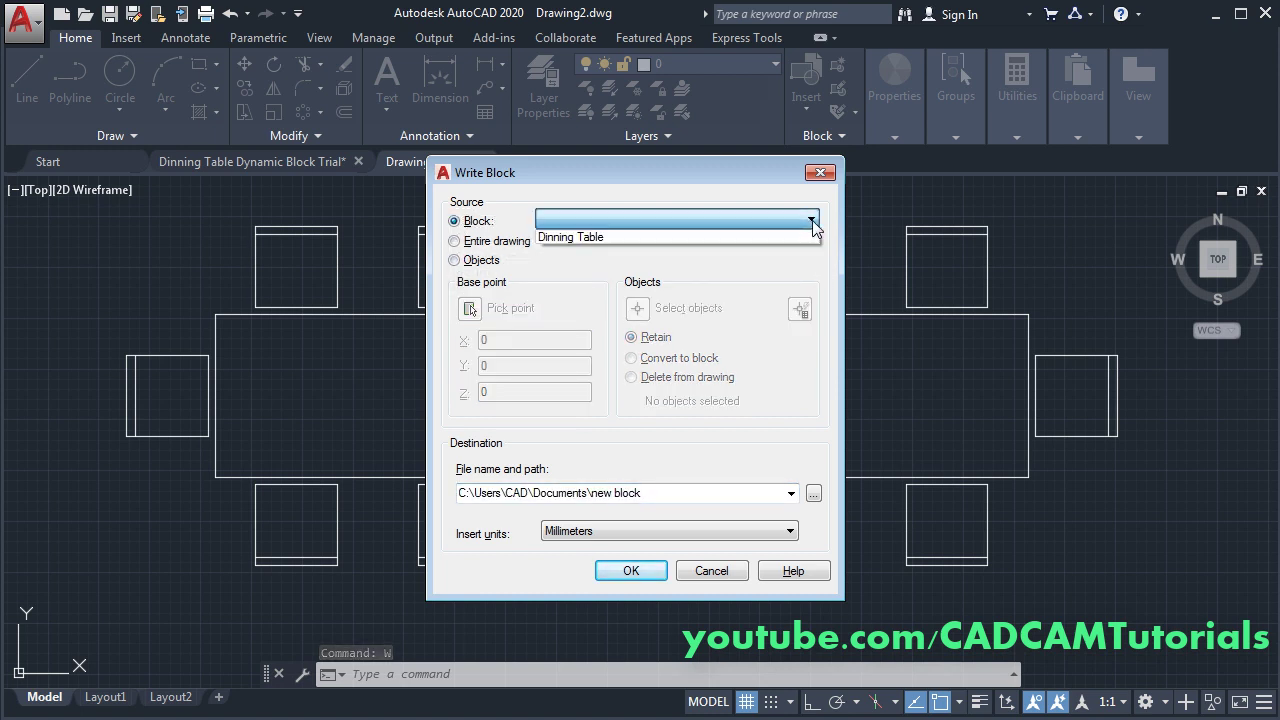
pyautogui.click(590, 238)
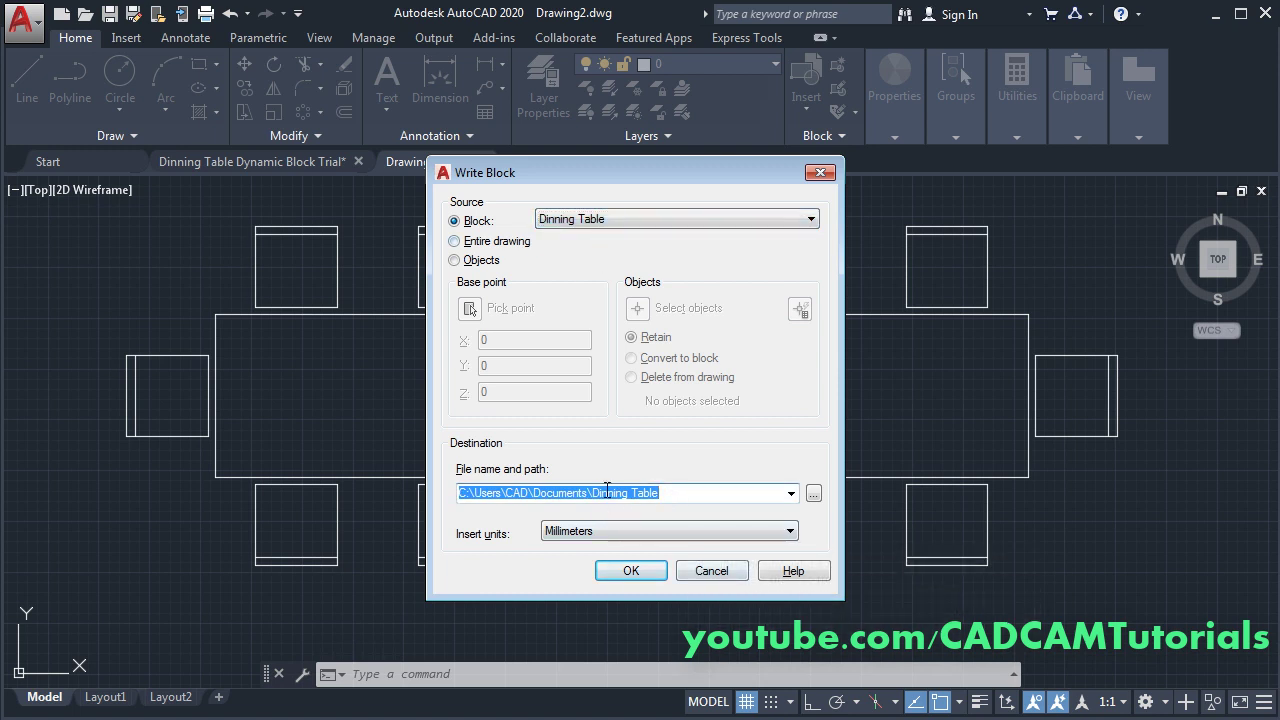
pyautogui.press('End')
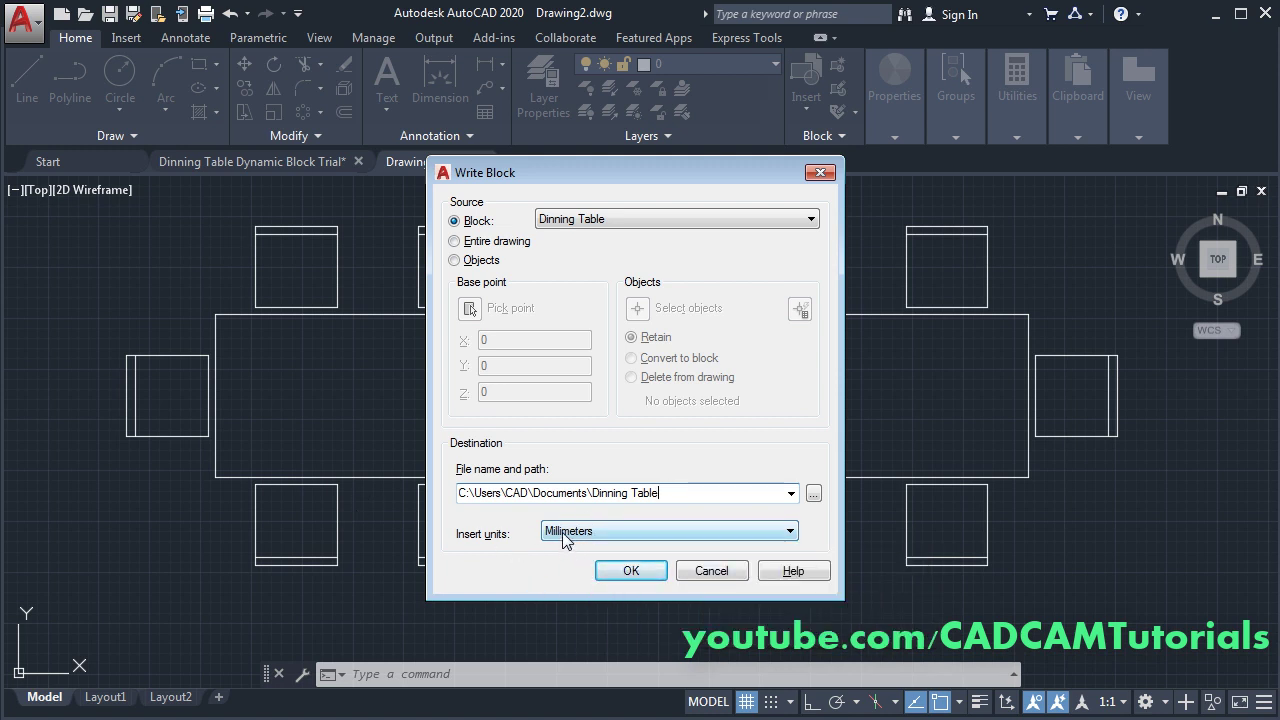
pyautogui.click(643, 570)
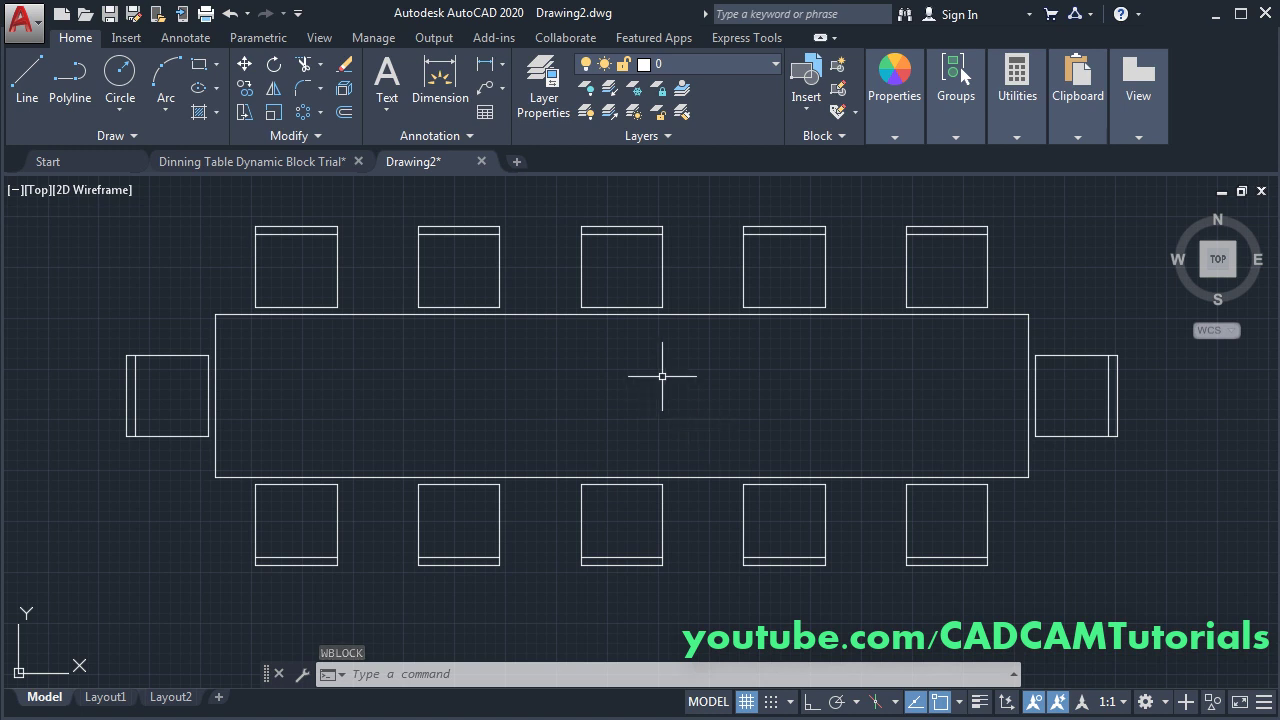
# Step: Start a new drawing and load Dinning Table.dwg from the Documents folder as the source for inserting blocks
pyautogui.click(517, 163)
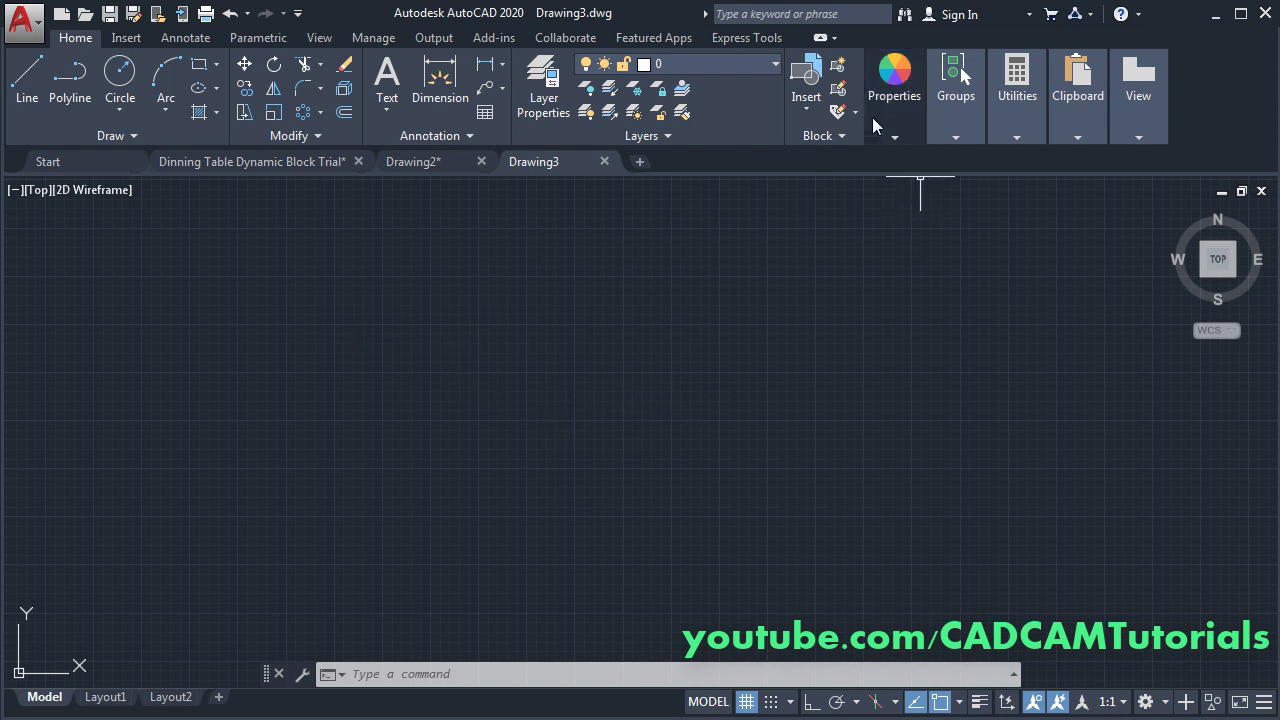
pyautogui.click(810, 109)
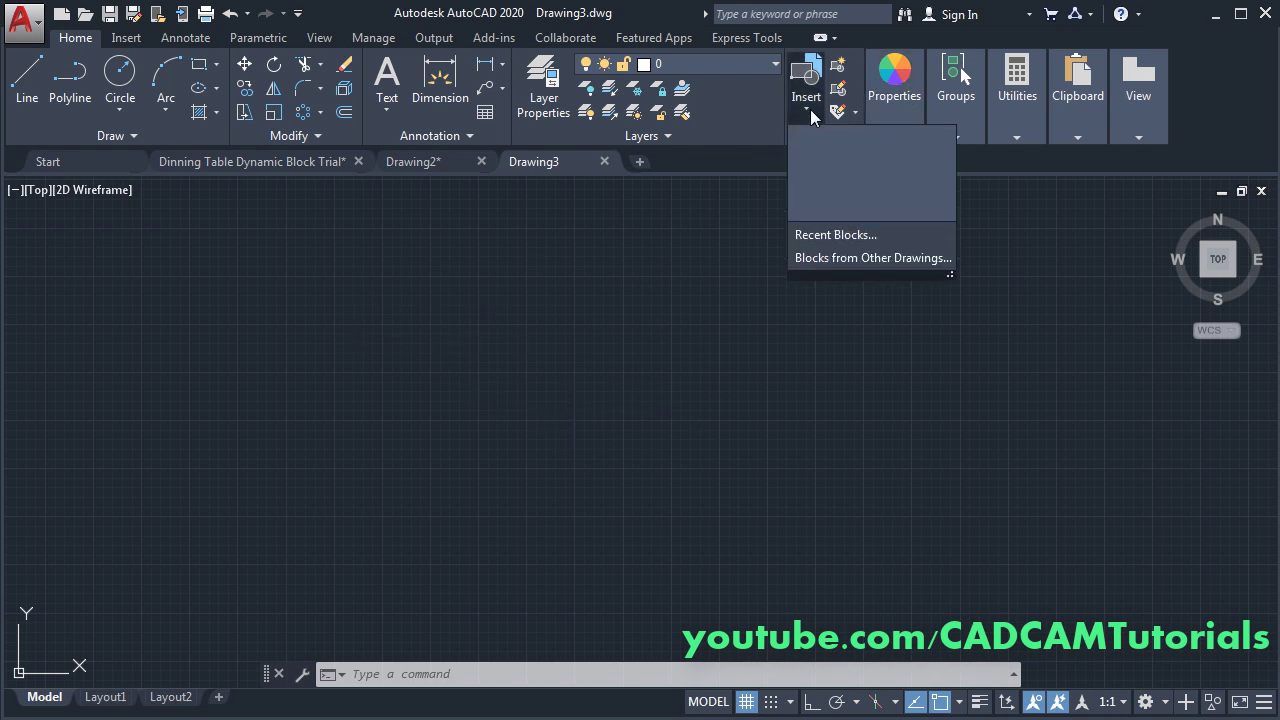
pyautogui.click(850, 259)
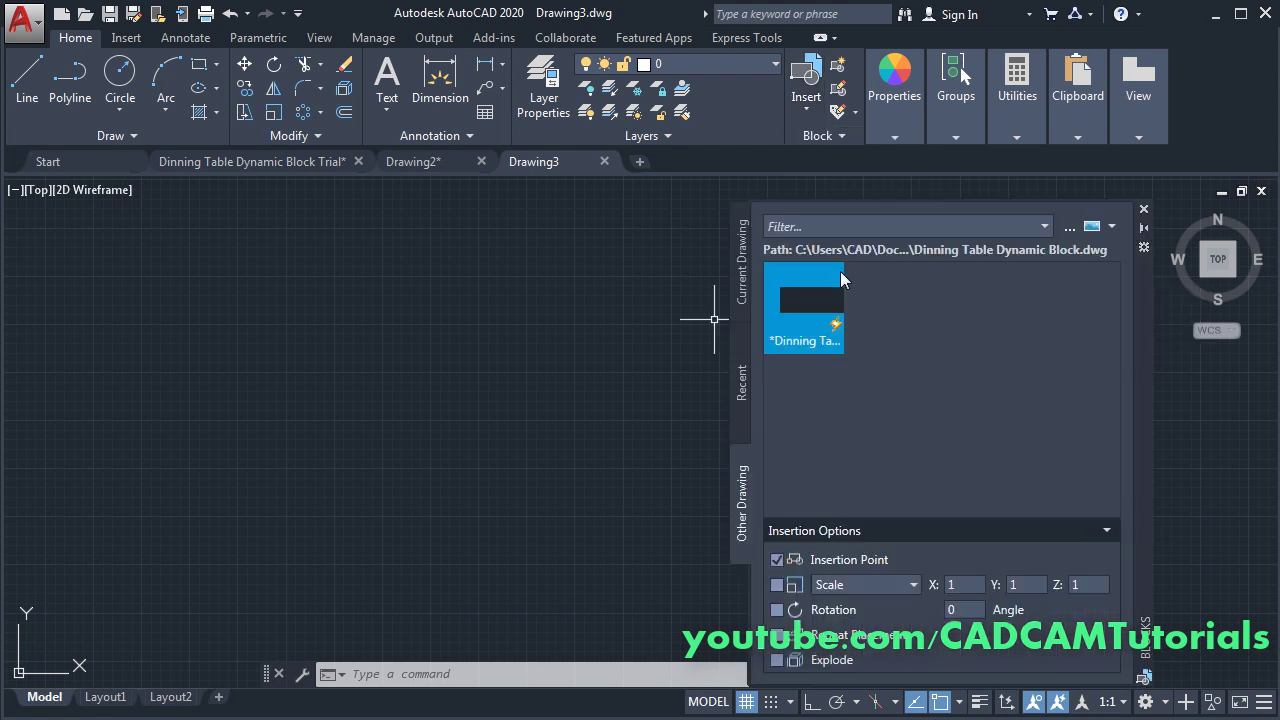
pyautogui.click(1068, 229)
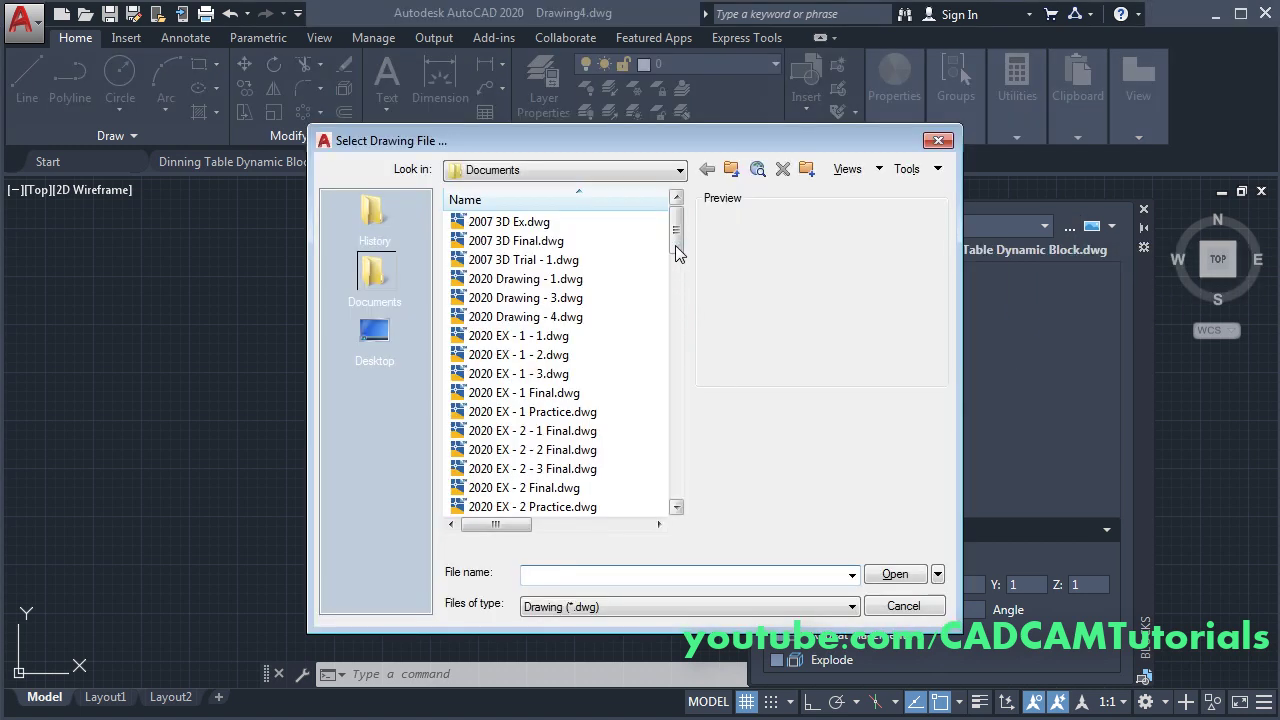
pyautogui.click(492, 373)
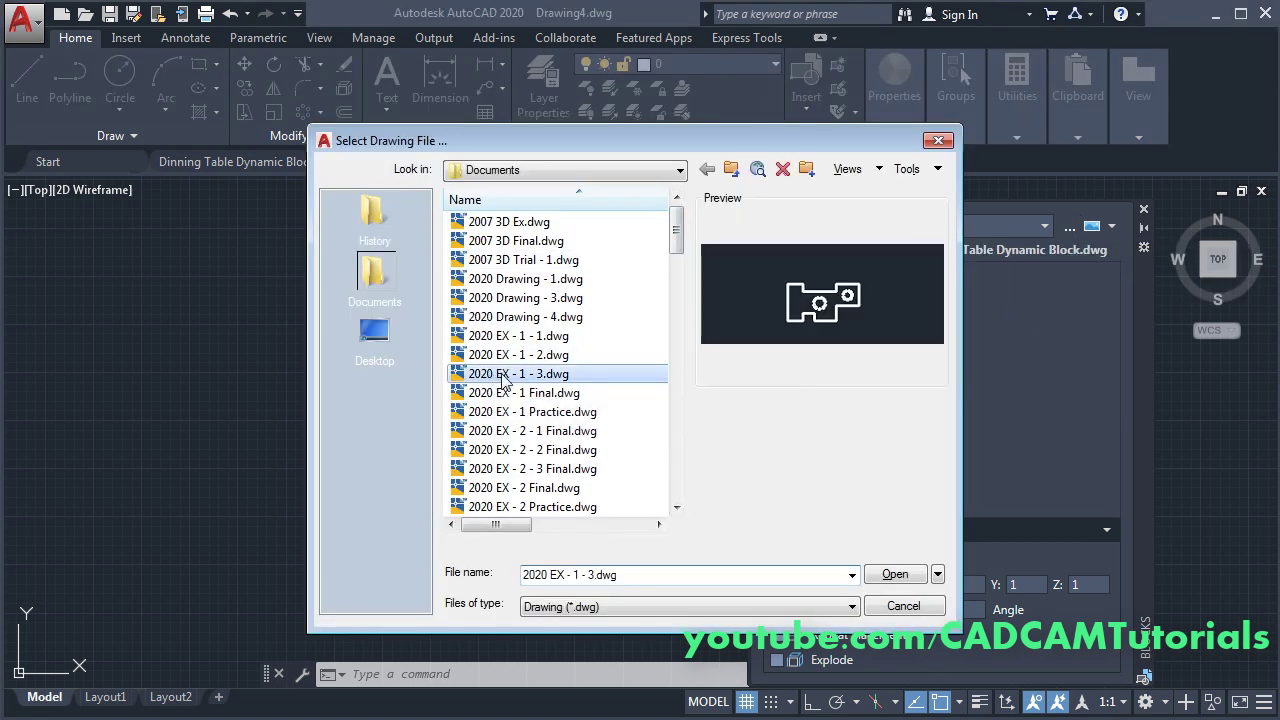
pyautogui.press('d')
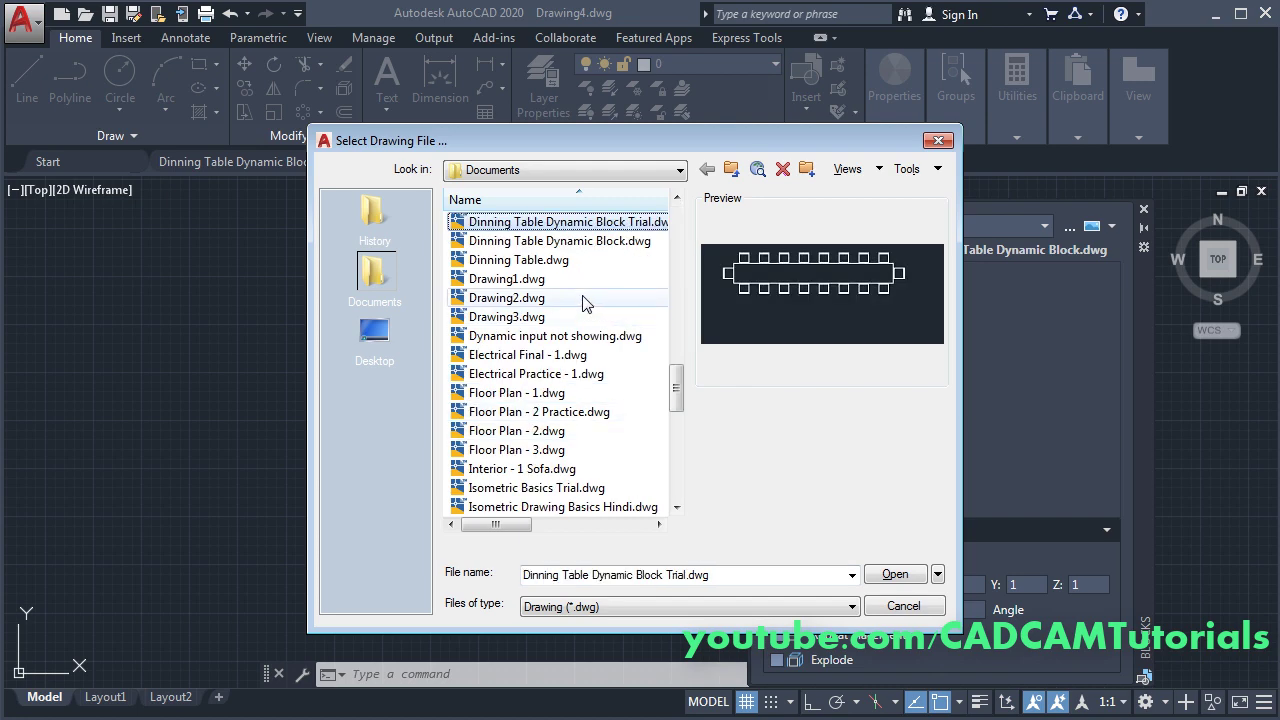
pyautogui.click(508, 261)
pyautogui.click(892, 574)
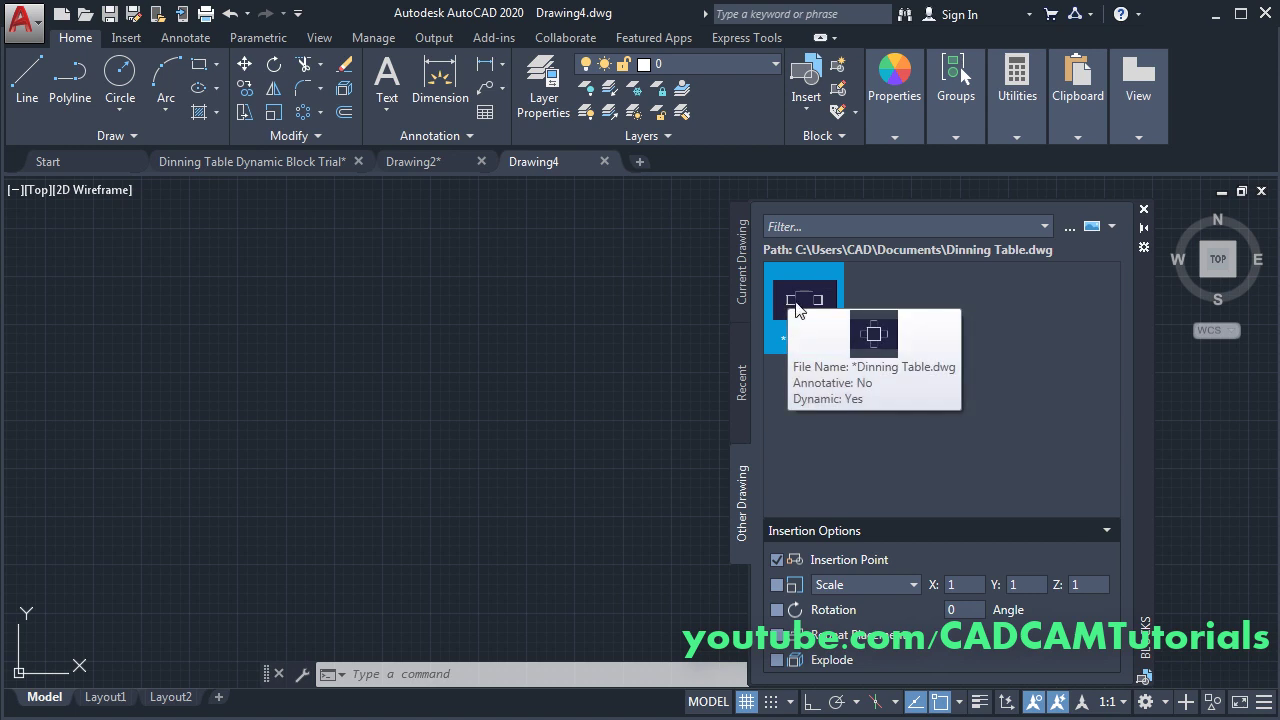
# Step: Insert the Dinning Table block into the empty drawing and close the blocks palette
pyautogui.rightClick(824, 298)
pyautogui.click(838, 305)
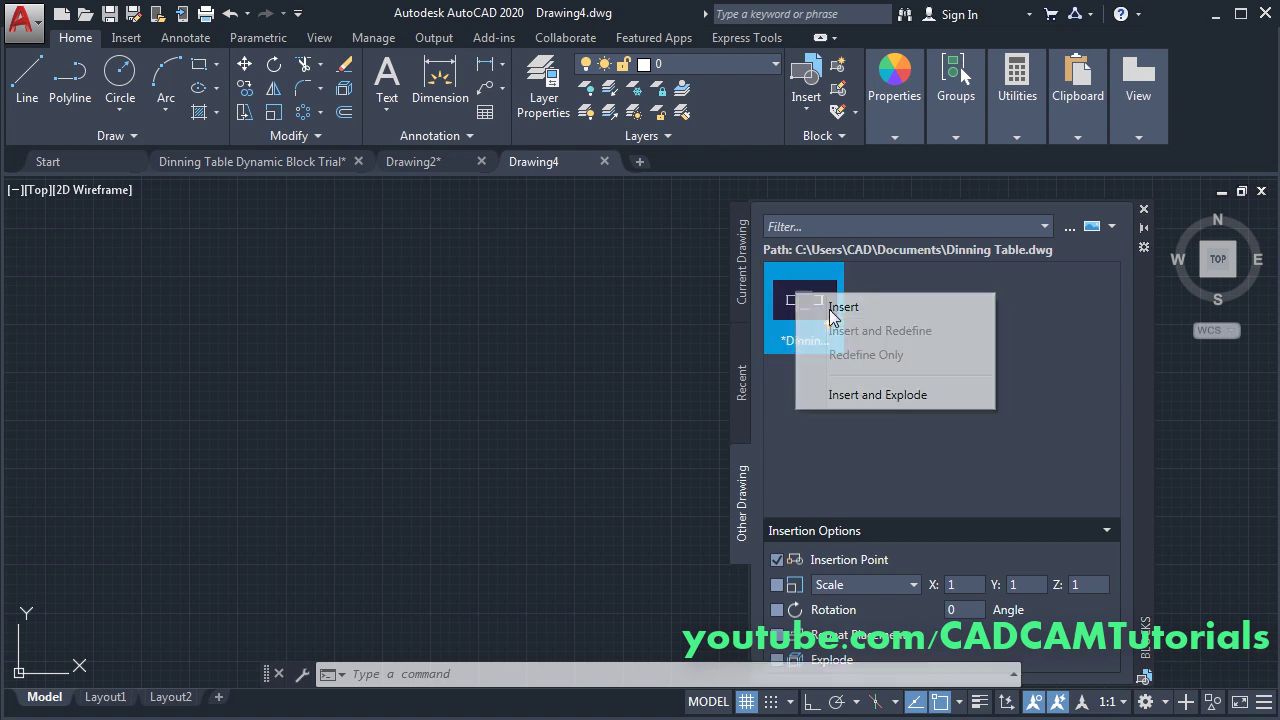
pyautogui.click(368, 494)
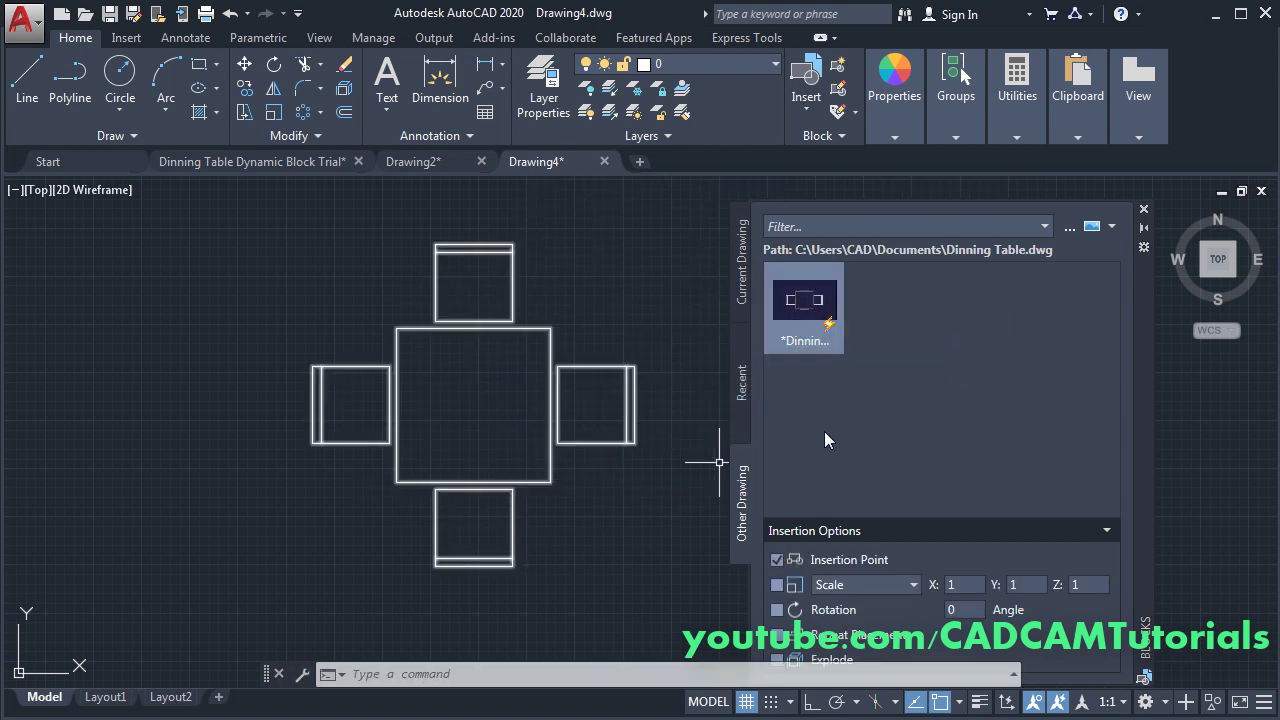
pyautogui.click(1143, 213)
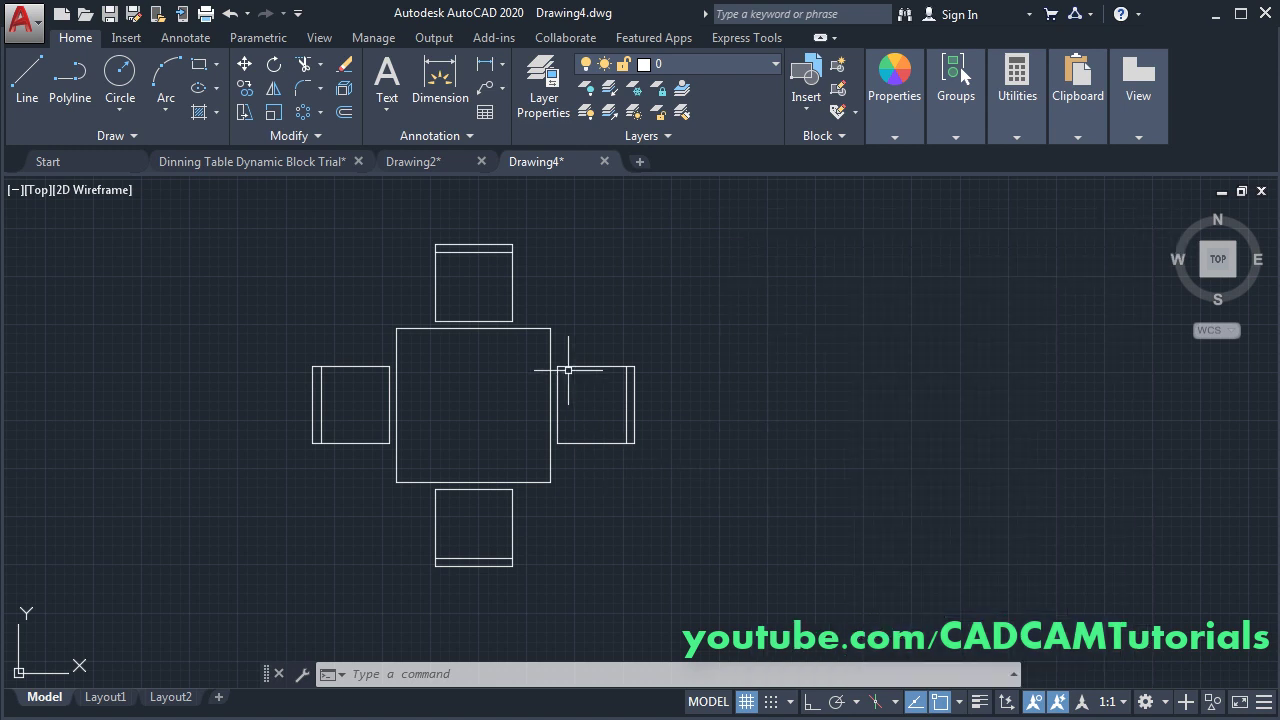
# Step: Stretch the inserted table three 800 increments to the right and two to the left, giving six chairs along each long side
pyautogui.click(540, 330)
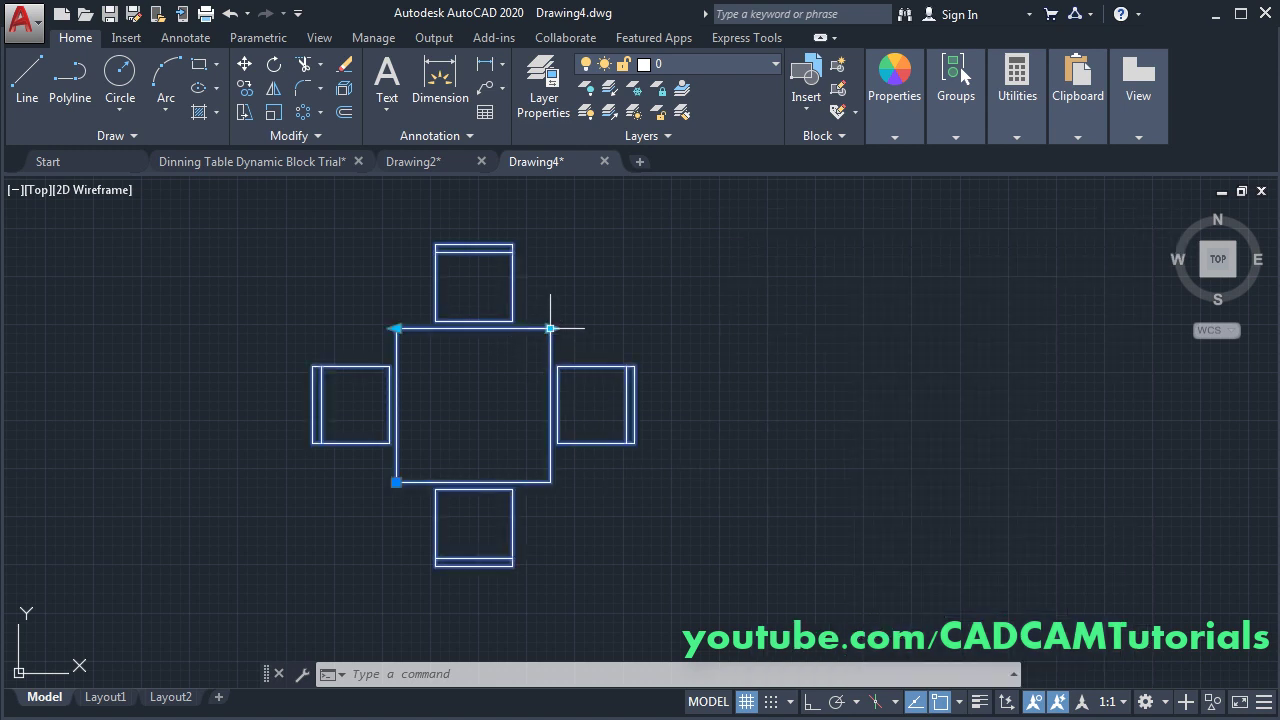
pyautogui.click(550, 328)
pyautogui.click(1012, 328)
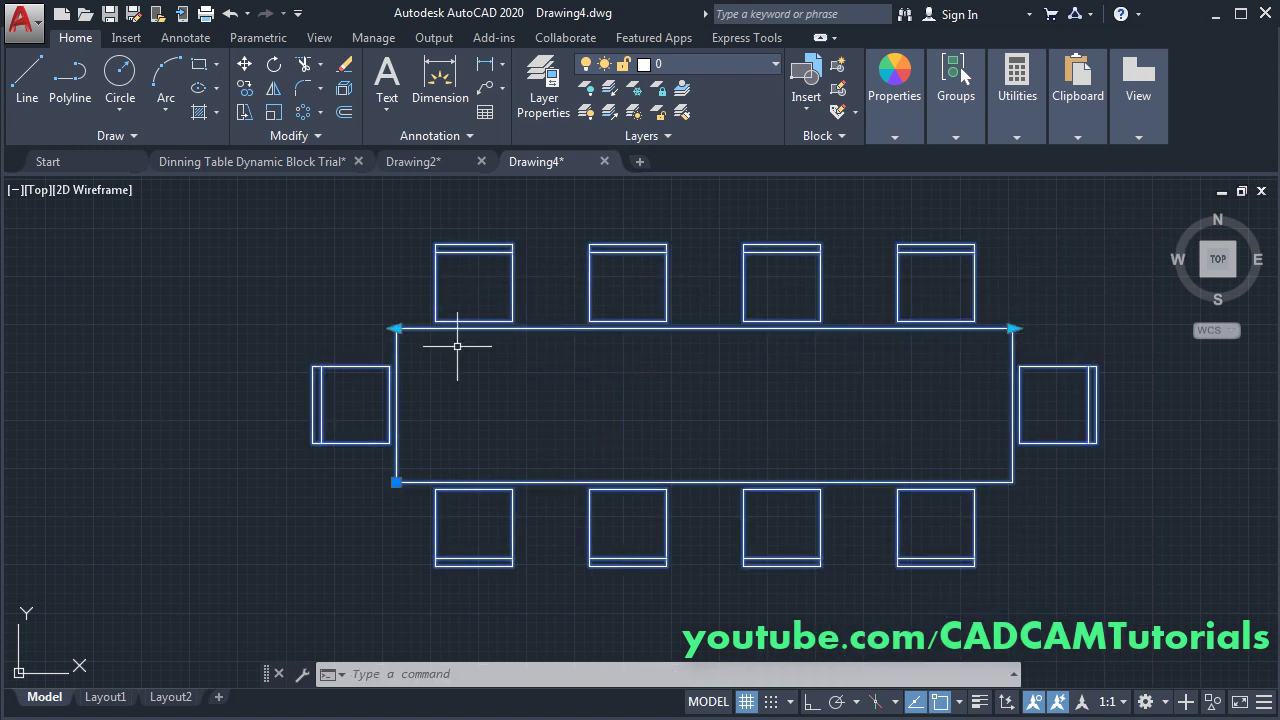
pyautogui.click(396, 328)
pyautogui.click(88, 328)
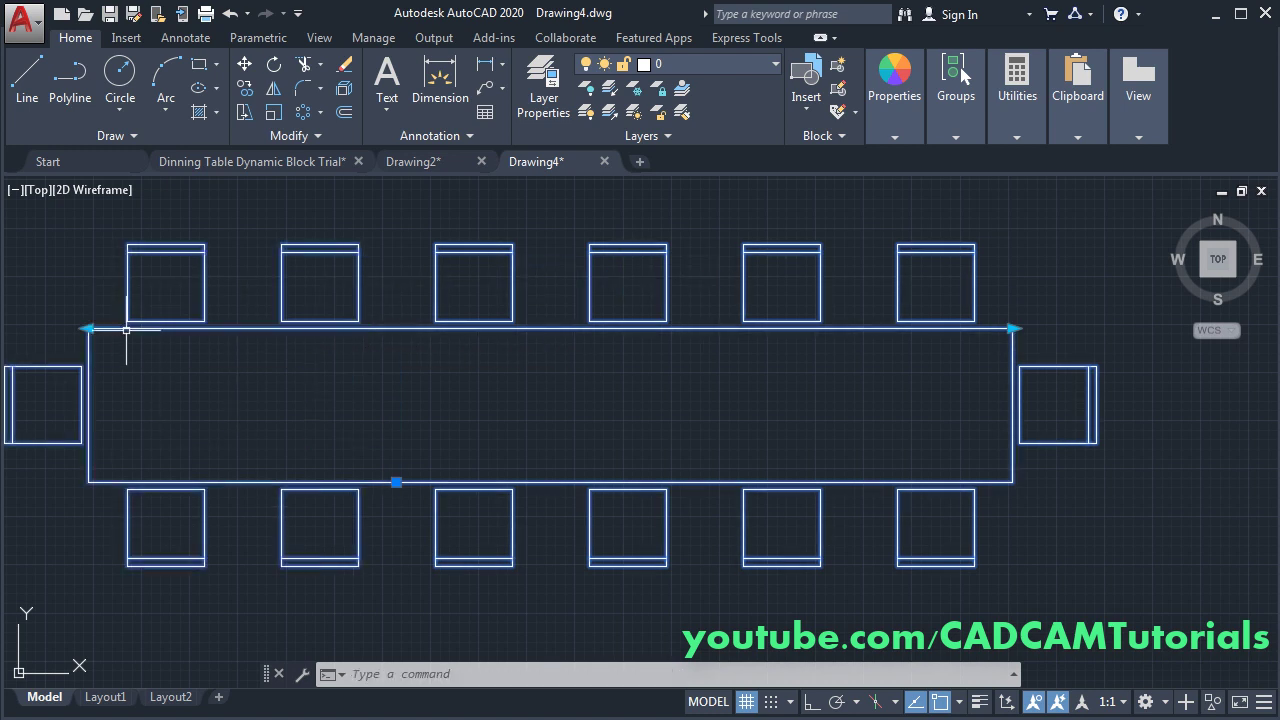
pyautogui.press('Escape')
pyautogui.scroll(-1, 924, 328)
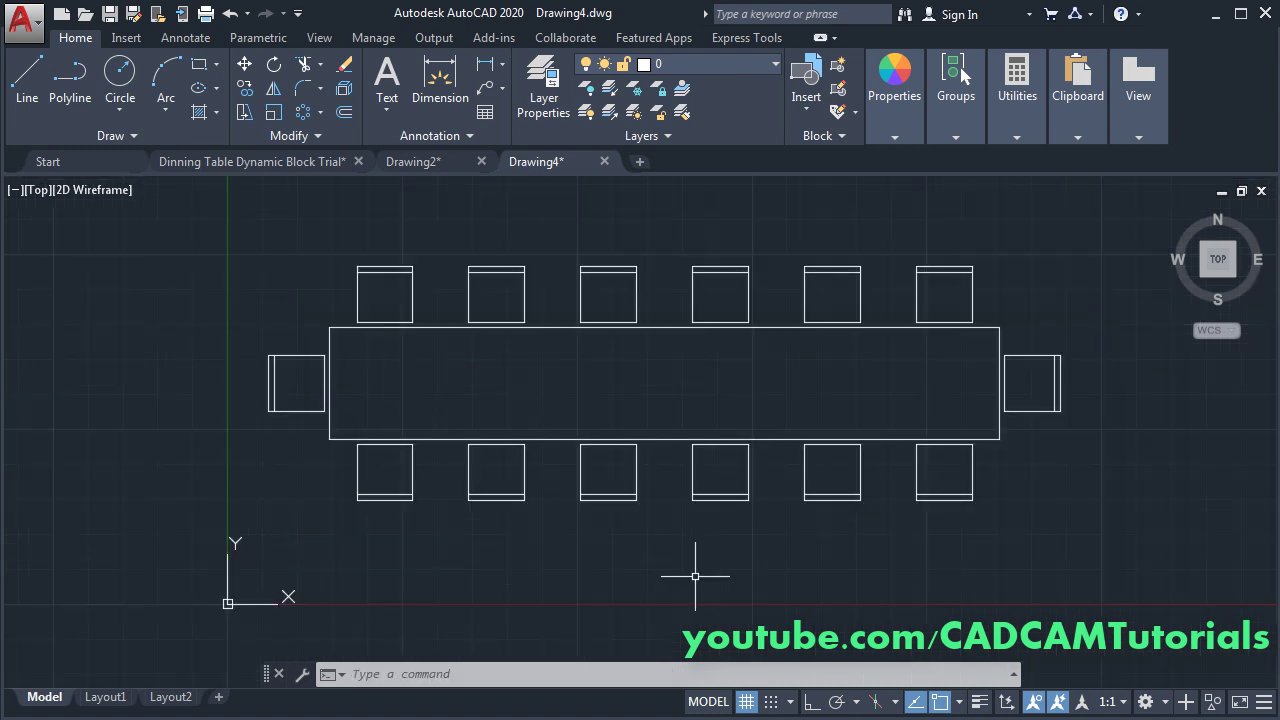